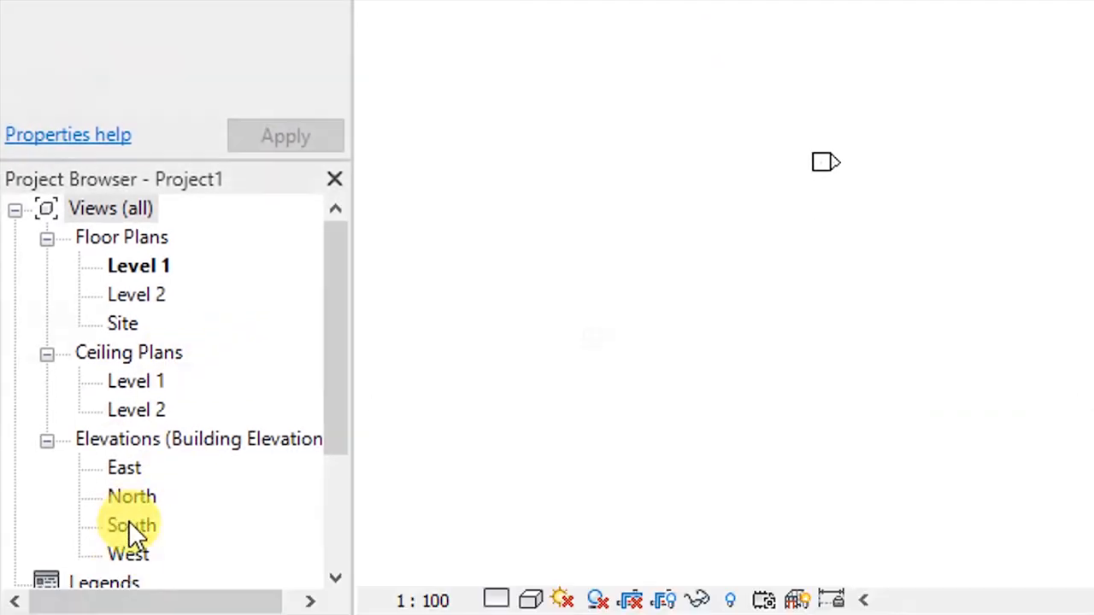
# Step: Open the East building elevation and bring the Level 1 and Level 2 heads into view
pyautogui.doubleClick(129, 457)
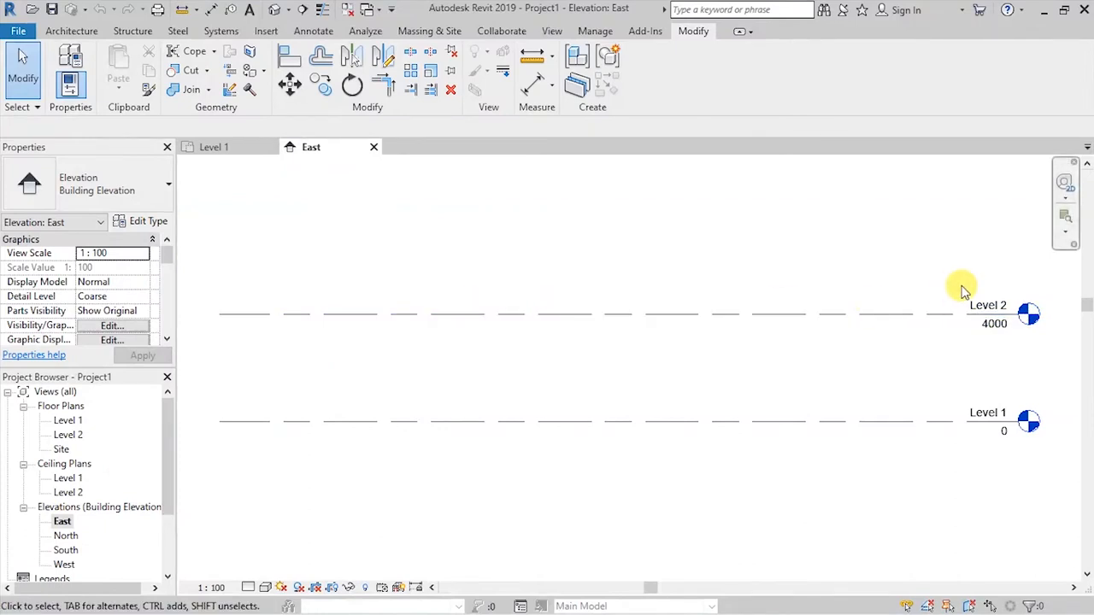
pyautogui.scroll(-2, 362, 410)
pyautogui.scroll(6, 805, 420)
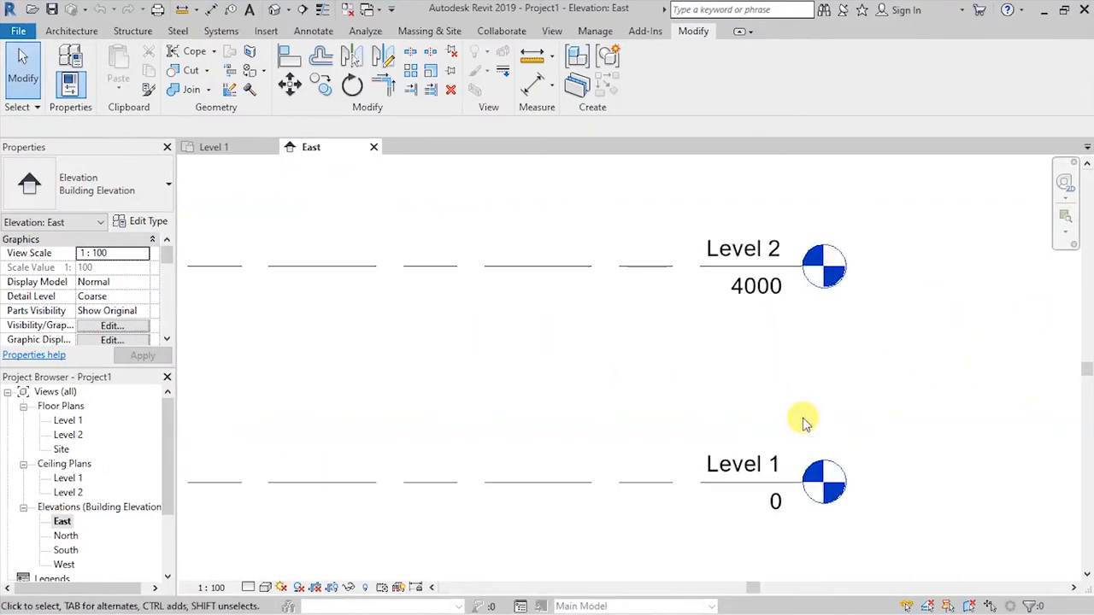
pyautogui.scroll(-3, 798, 425)
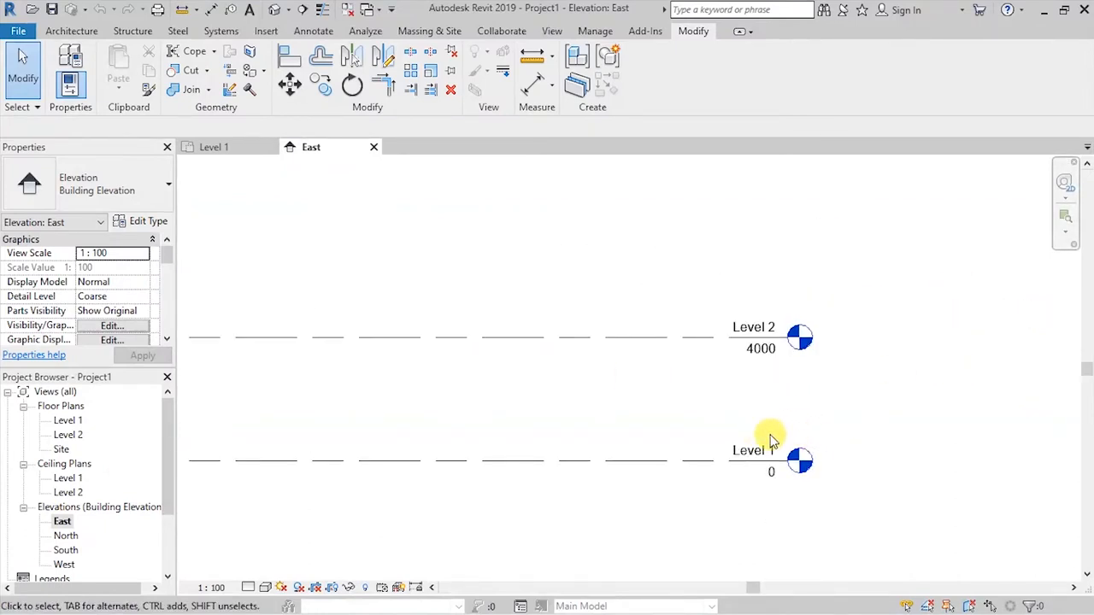
# Step: Rename Level 1 as Ground Floor and rename its corresponding views to match
pyautogui.click(754, 447)
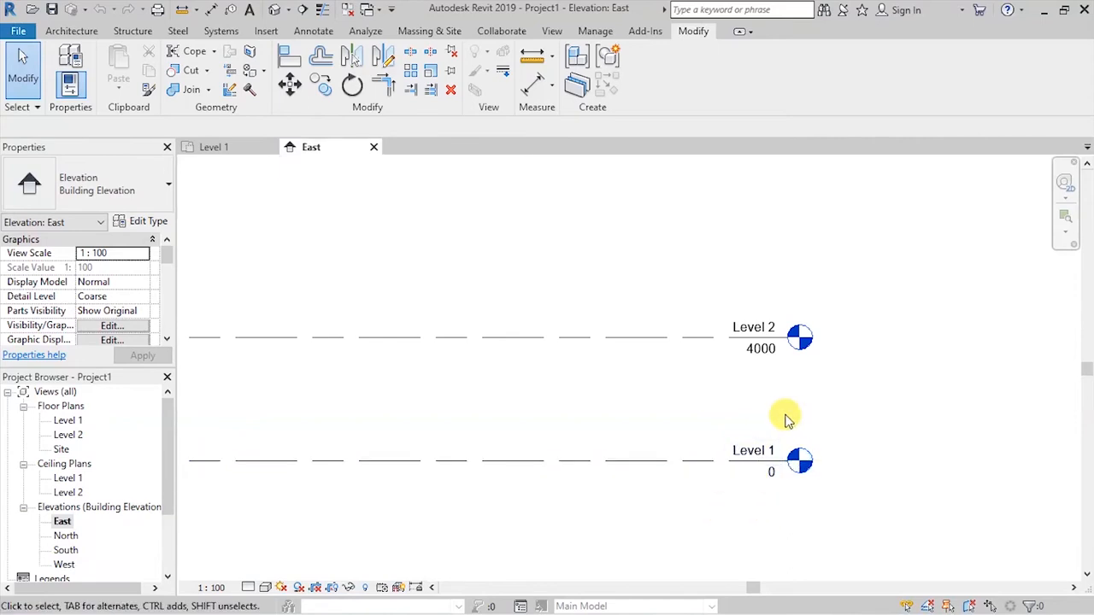
pyautogui.scroll(1, 766, 434)
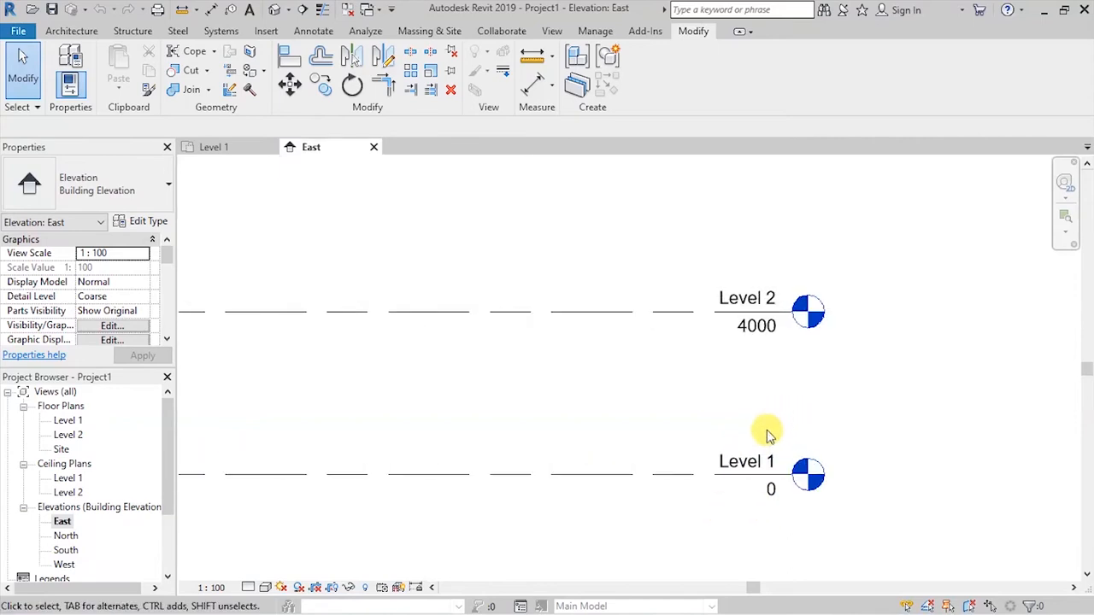
pyautogui.click(736, 464)
pyautogui.click(735, 462)
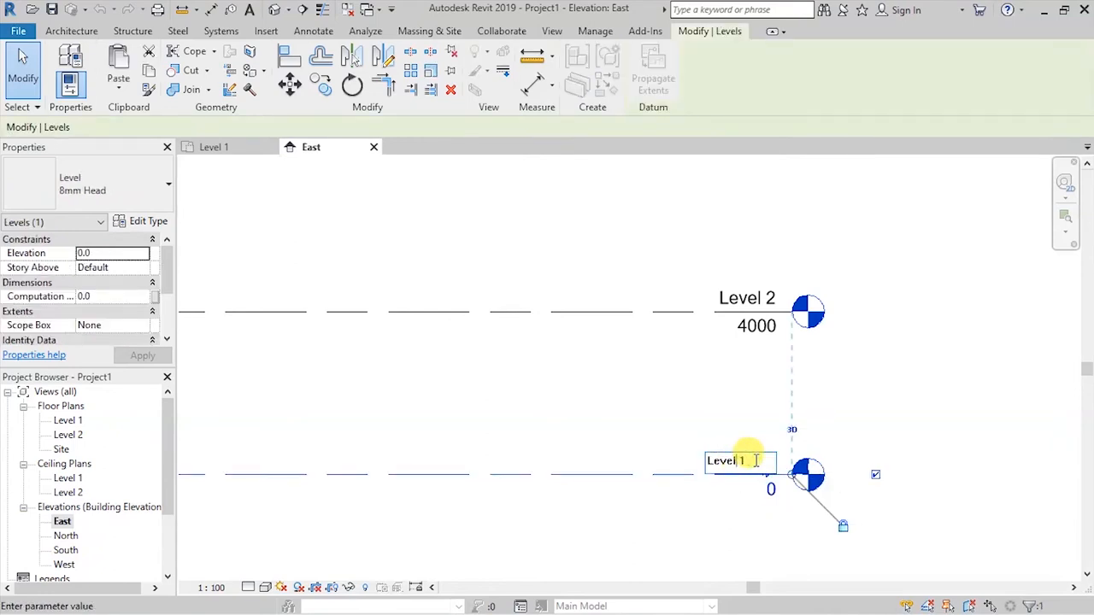
pyautogui.moveTo(759, 462); pyautogui.dragTo(639, 453)
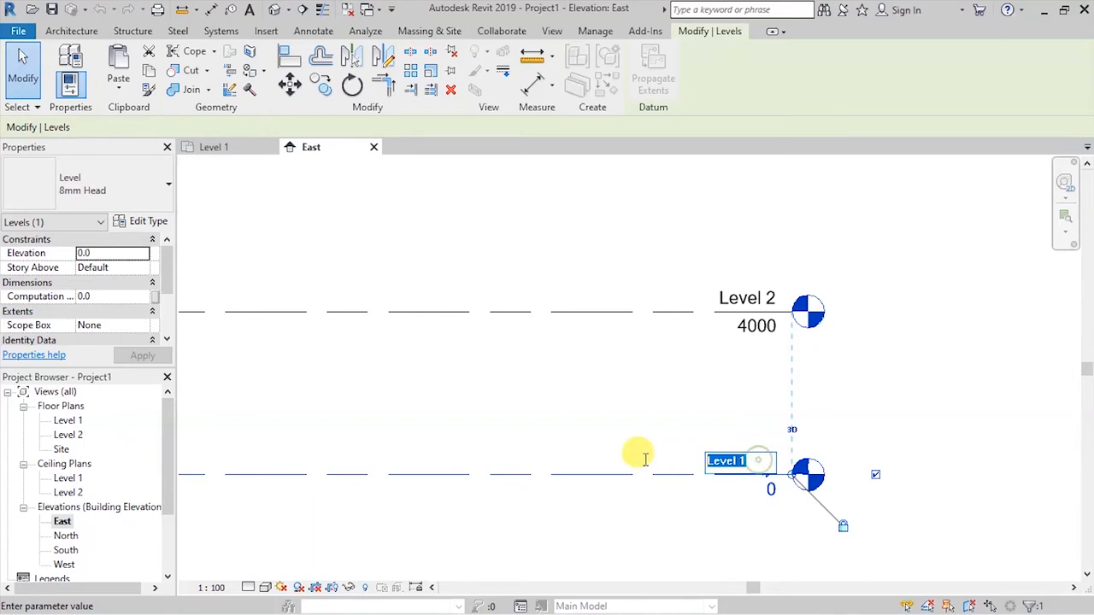
pyautogui.write('Ground Floor')
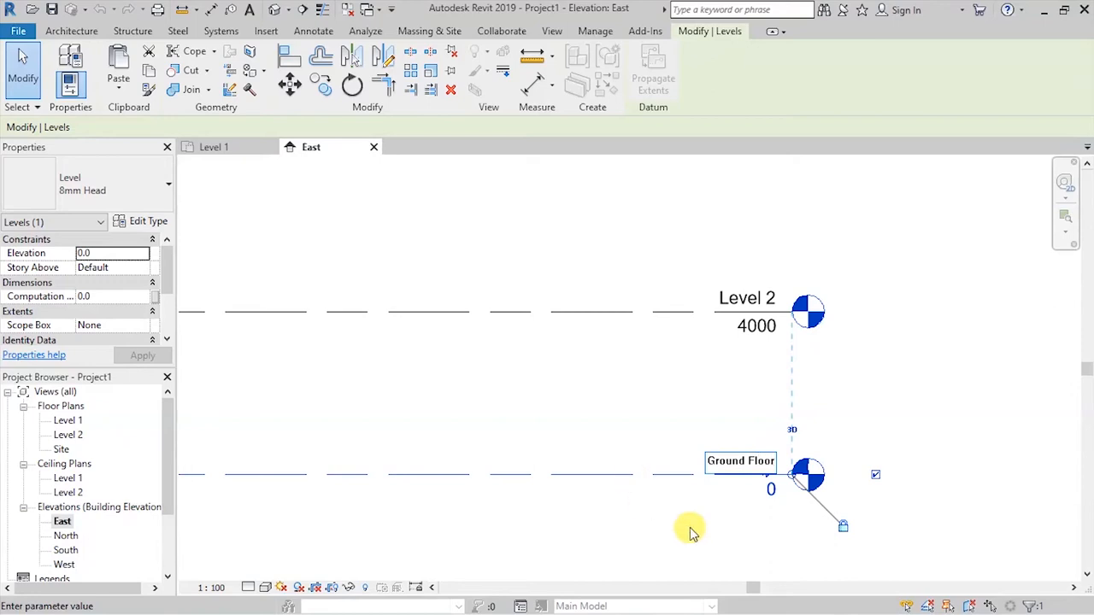
pyautogui.press('Return')
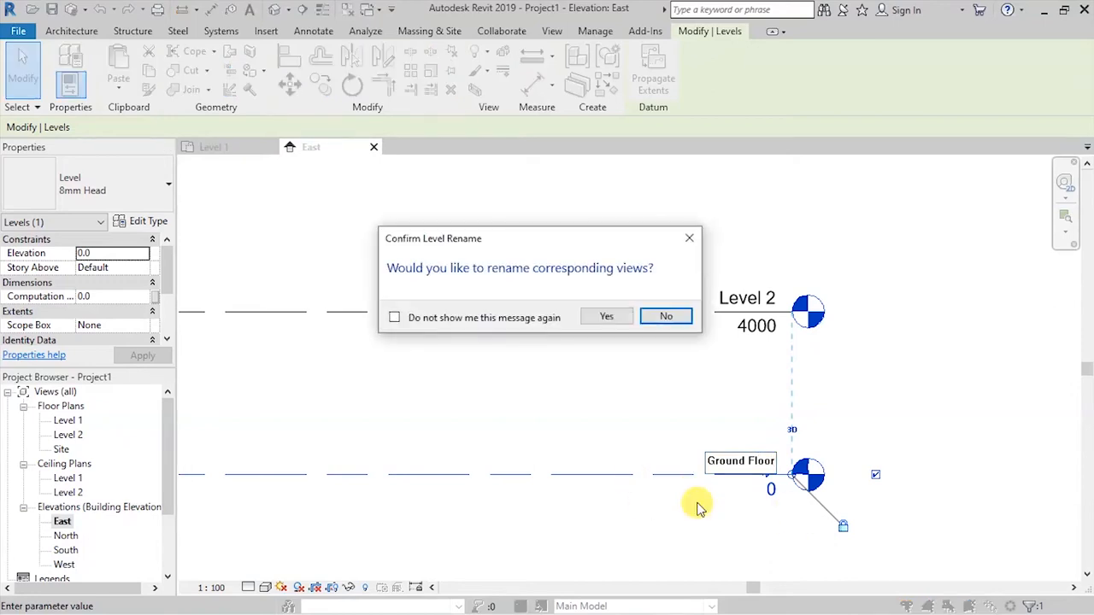
pyautogui.click(606, 318)
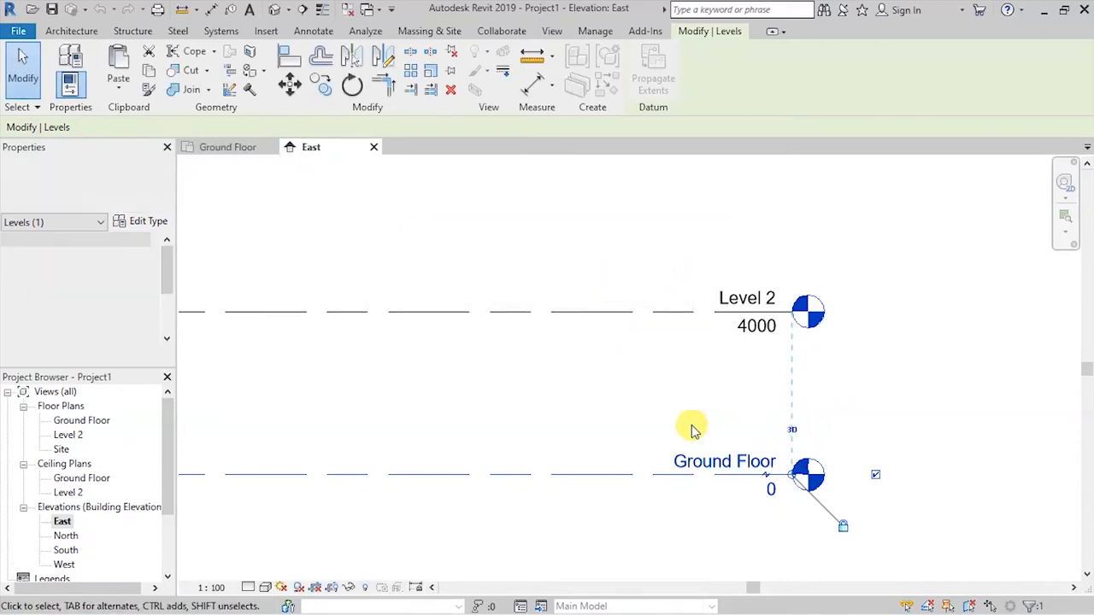
pyautogui.click(931, 408)
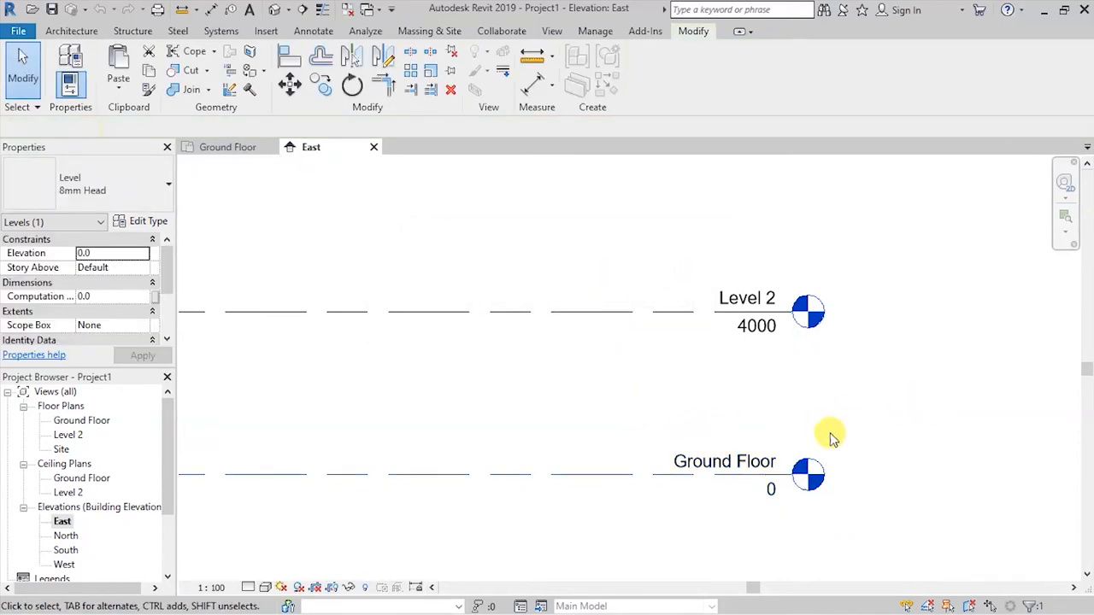
# Step: Set the elevation of Level 2 to 2800
pyautogui.scroll(-3, 837, 444)
pyautogui.scroll(3, 818, 343)
pyautogui.scroll(1, 834, 352)
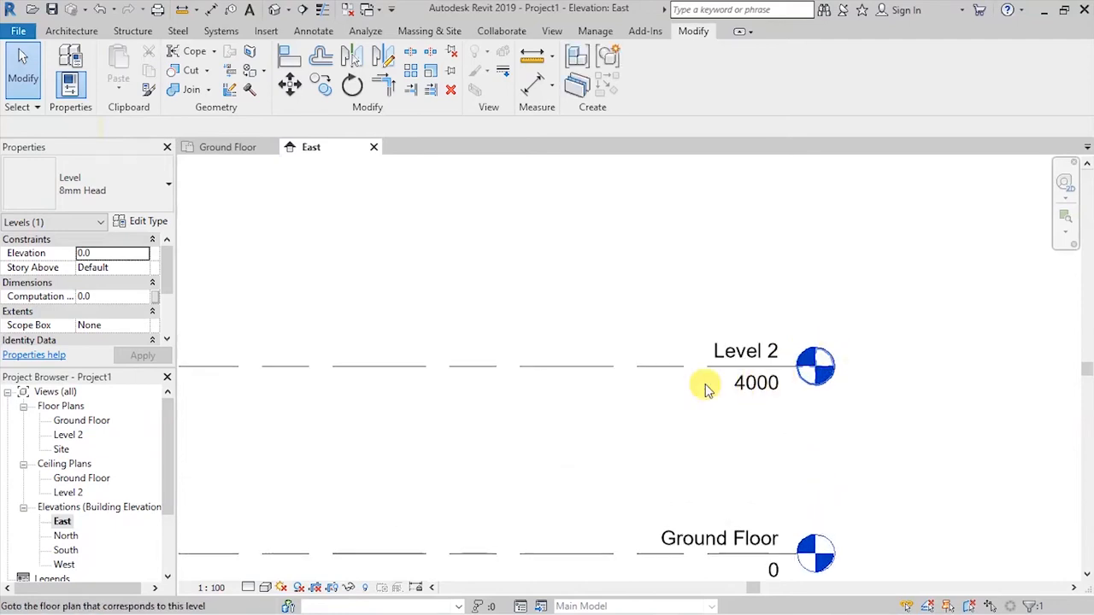
pyautogui.scroll(-1, 638, 371)
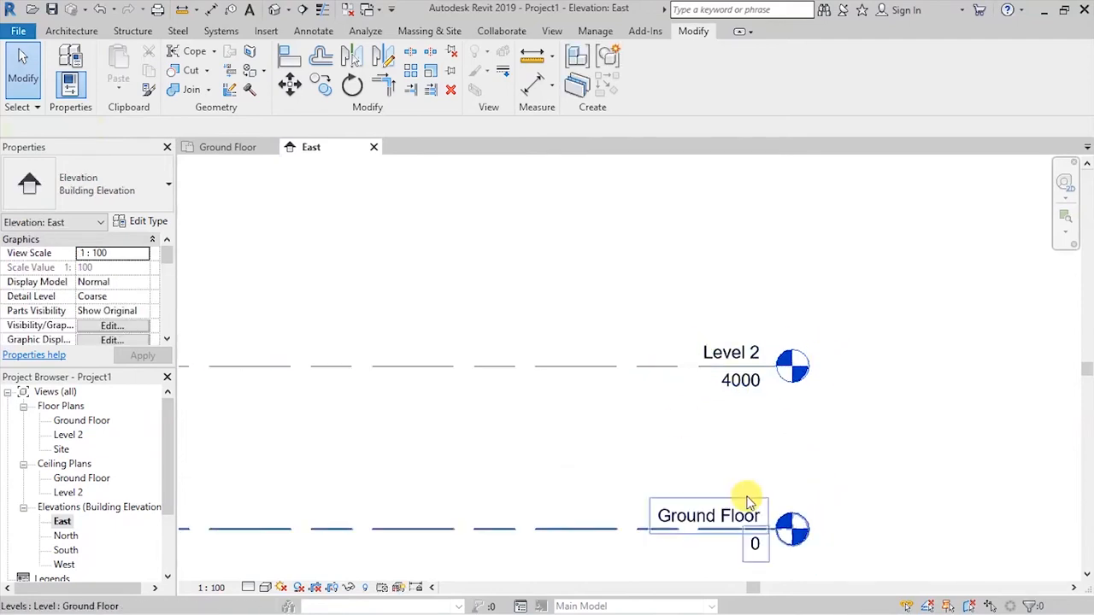
pyautogui.click(733, 387)
pyautogui.click(740, 382)
pyautogui.write('28')
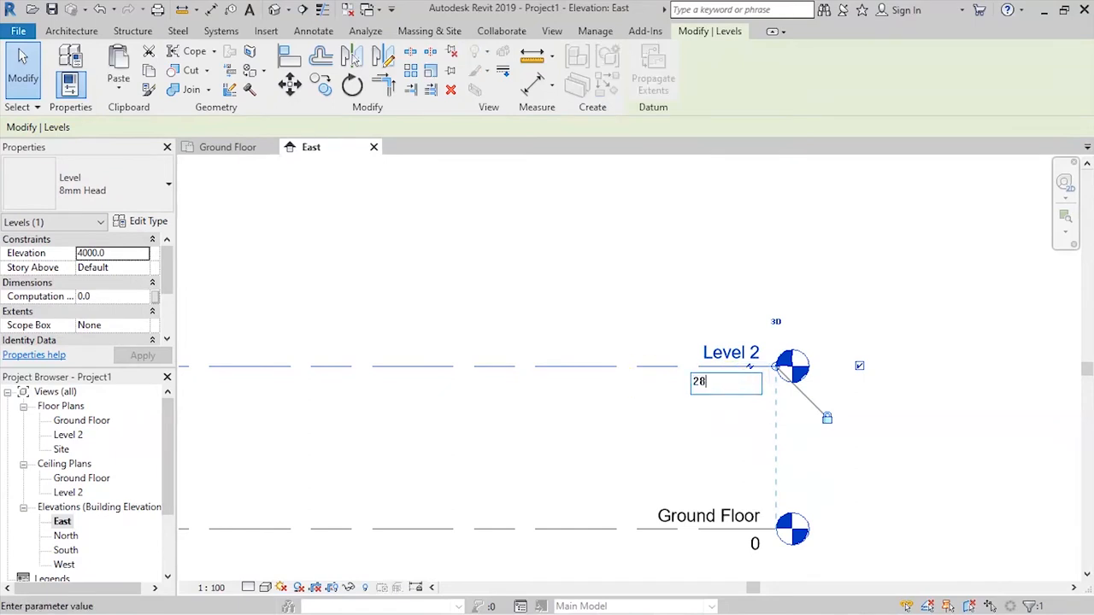
pyautogui.write('00')
pyautogui.press('Return')
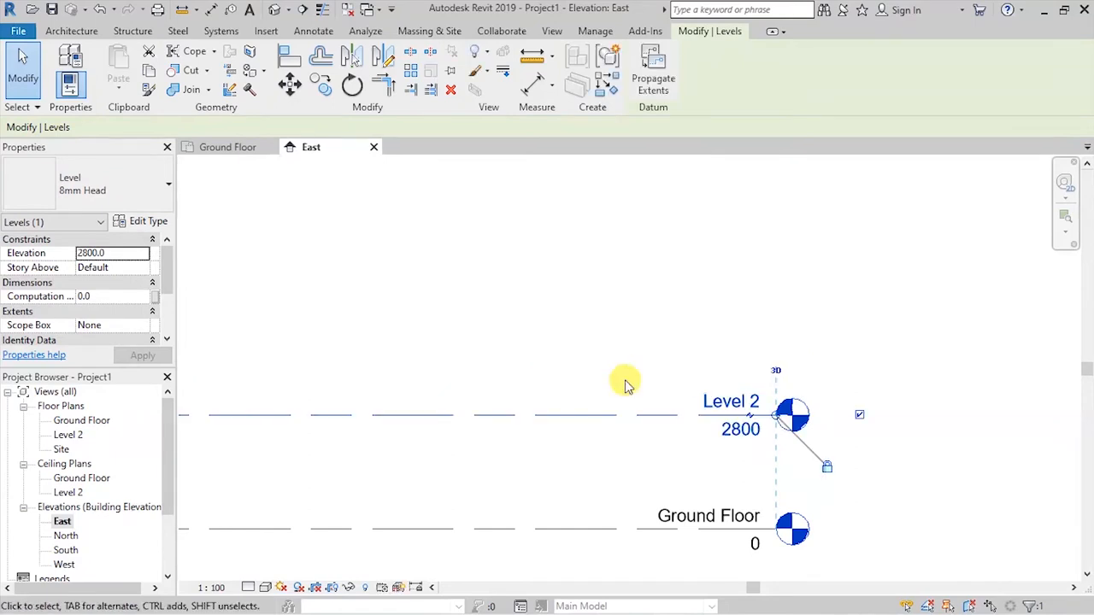
# Step: Rename Level 2 as Ceiling Level and rename its corresponding views to match
pyautogui.click(728, 401)
pyautogui.moveTo(728, 402); pyautogui.dragTo(642, 406)
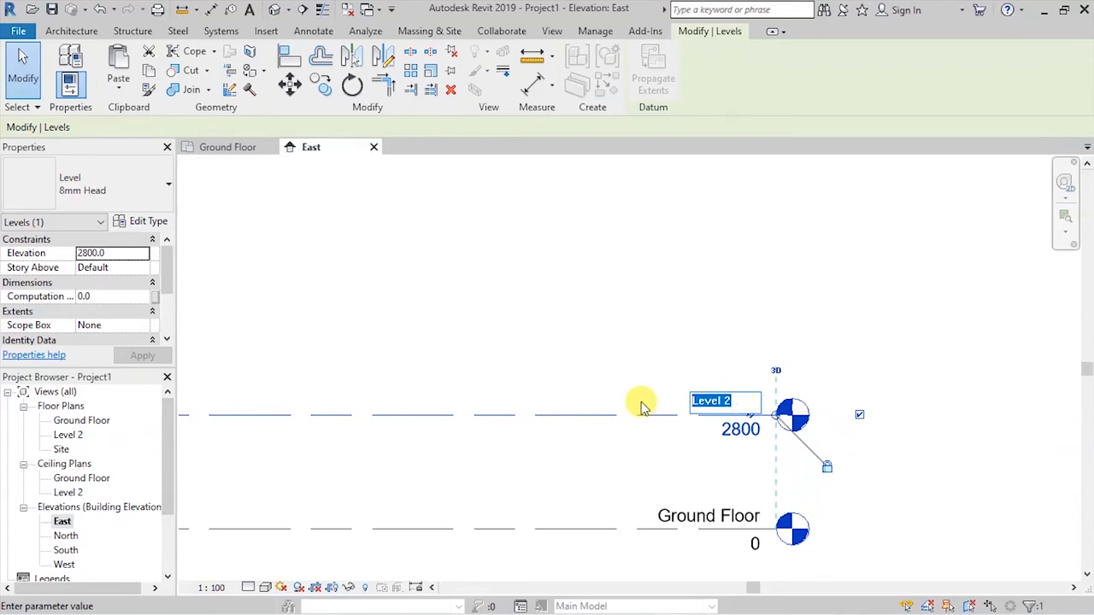
pyautogui.write('Ceiling L')
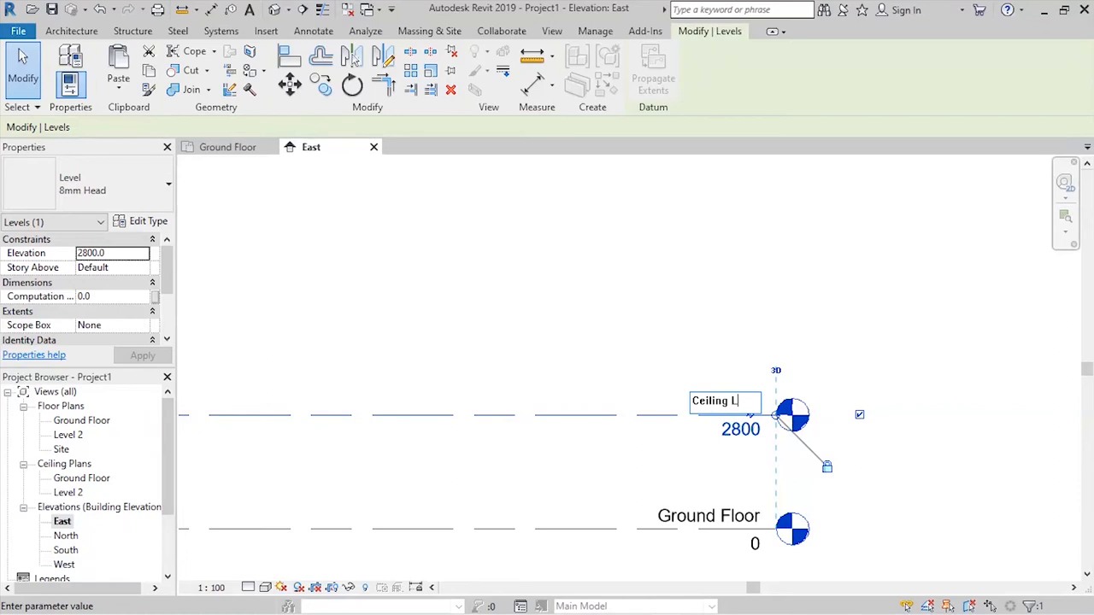
pyautogui.write('evel')
pyautogui.click(630, 346)
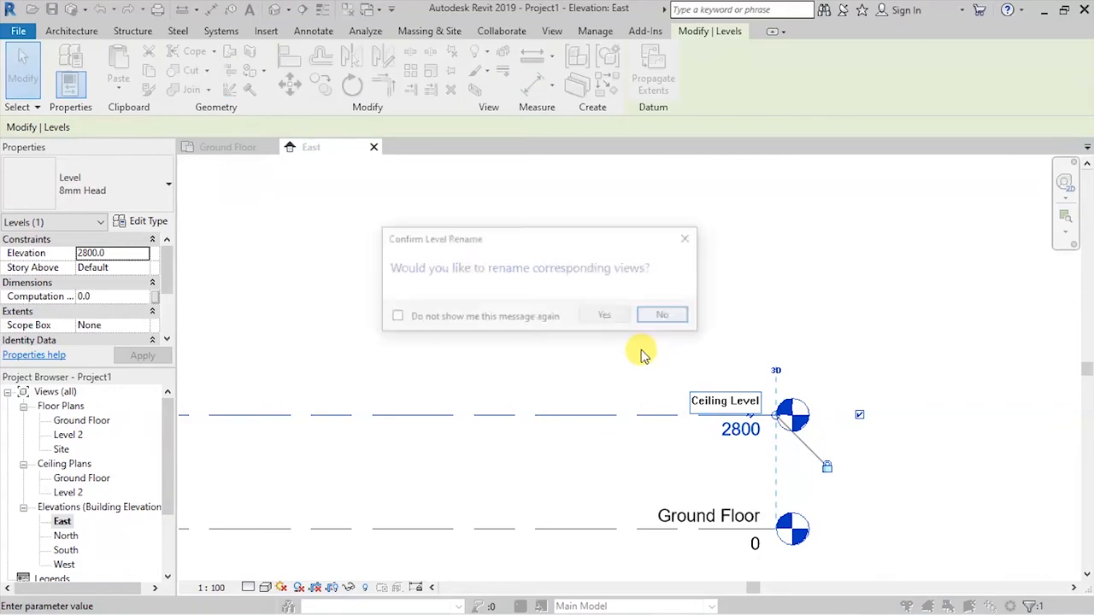
pyautogui.click(599, 317)
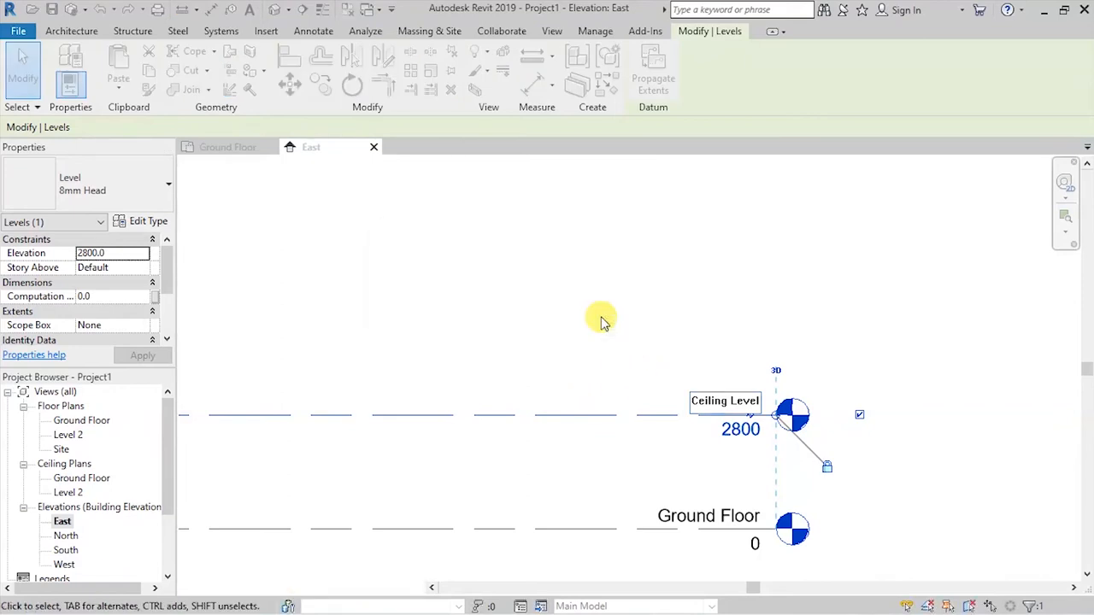
pyautogui.click(700, 295)
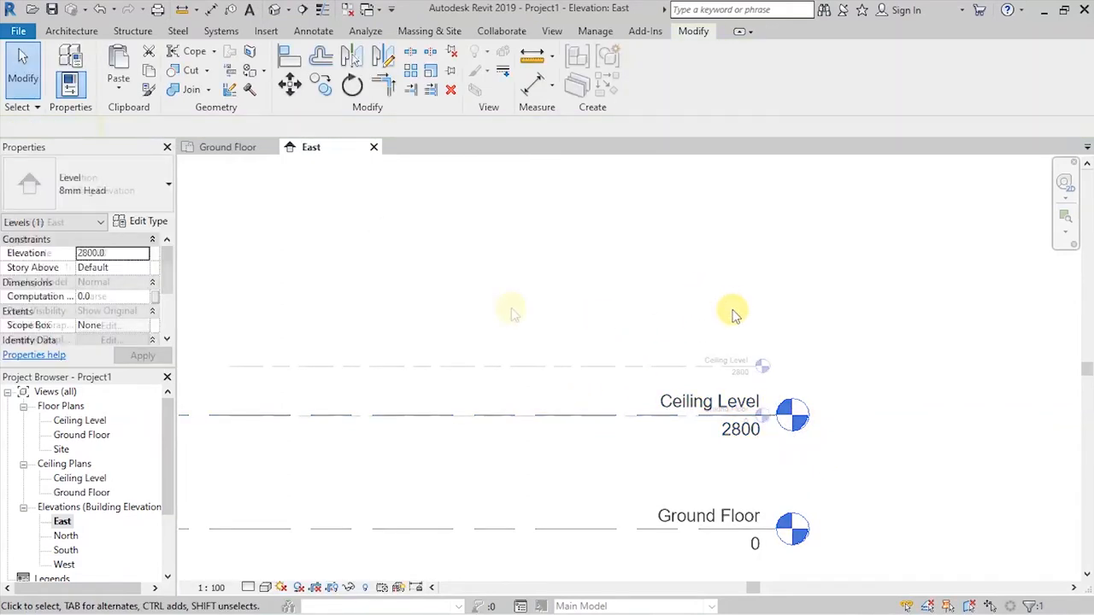
# Step: Try to place a new level 200 above Ceiling Level
pyautogui.scroll(-3, 732, 312)
pyautogui.scroll(2, 694, 359)
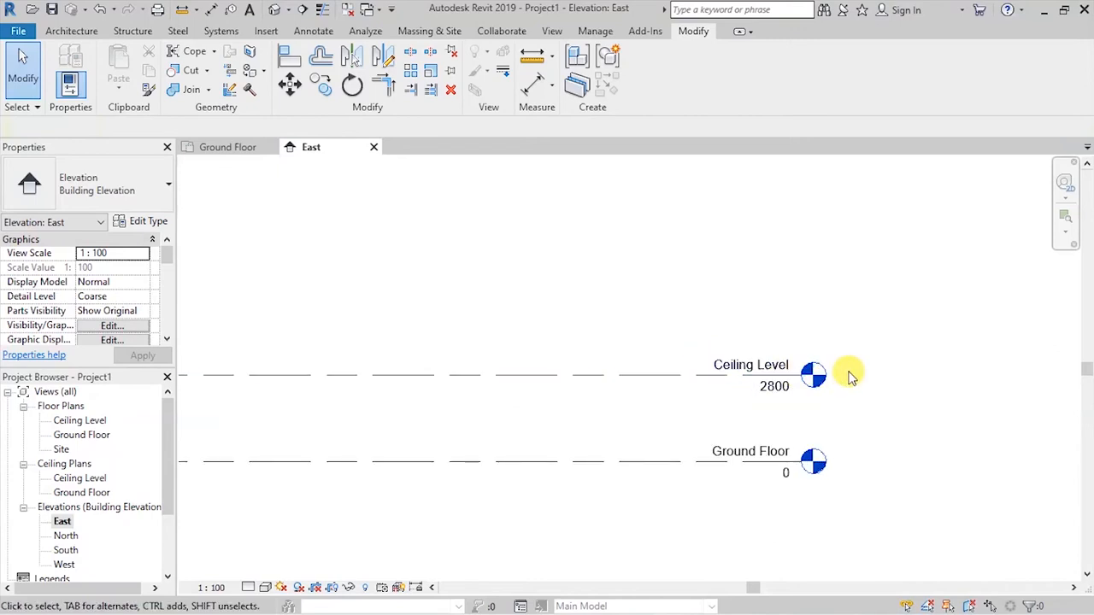
pyautogui.scroll(2, 850, 376)
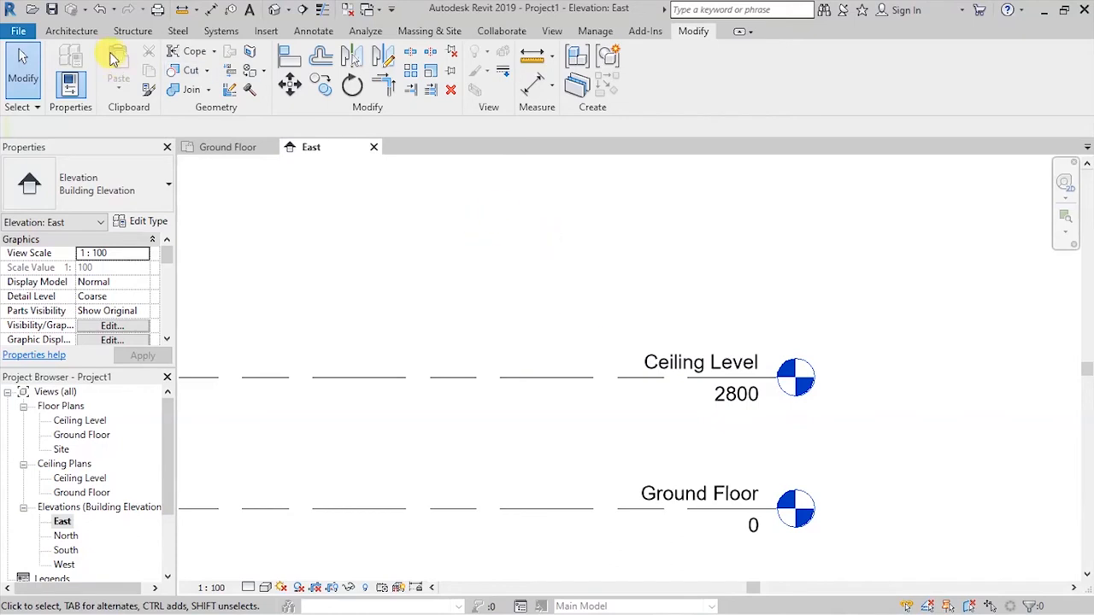
pyautogui.click(72, 31)
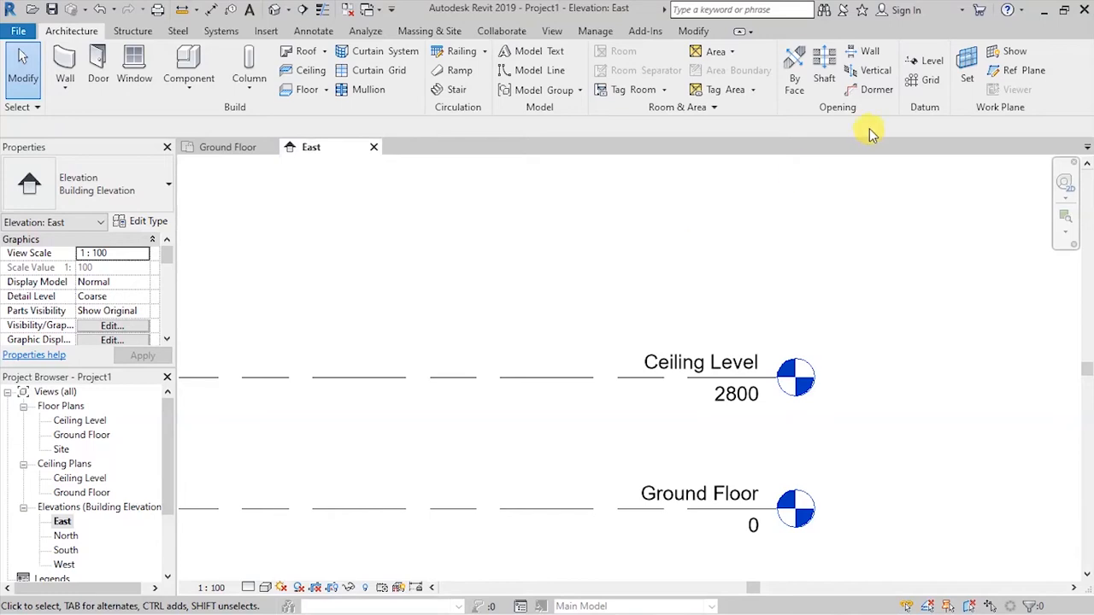
pyautogui.click(930, 67)
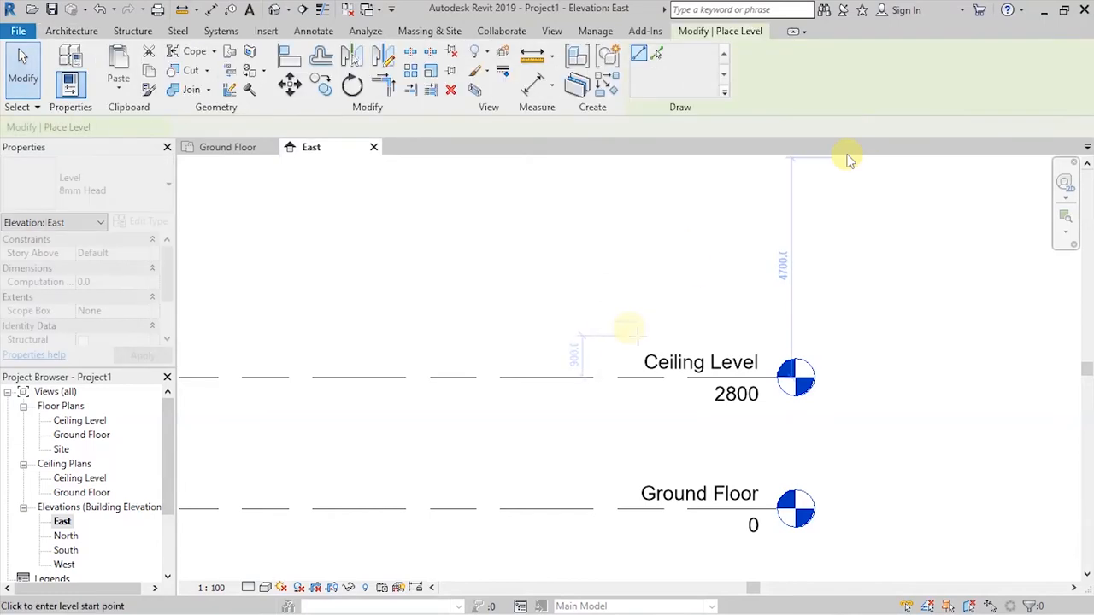
pyautogui.scroll(2, 598, 325)
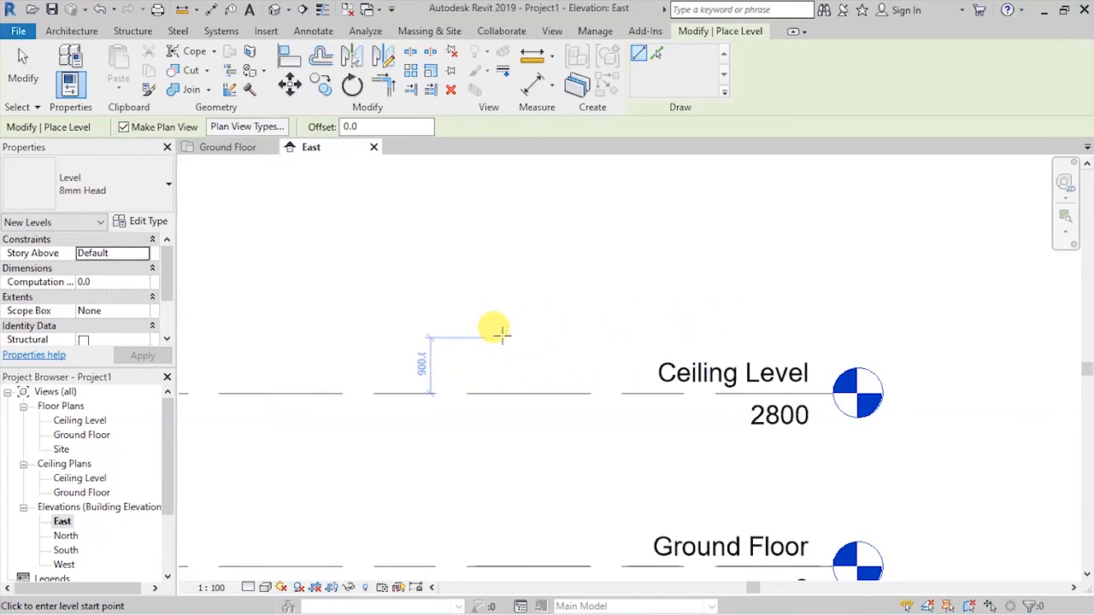
pyautogui.write('200')
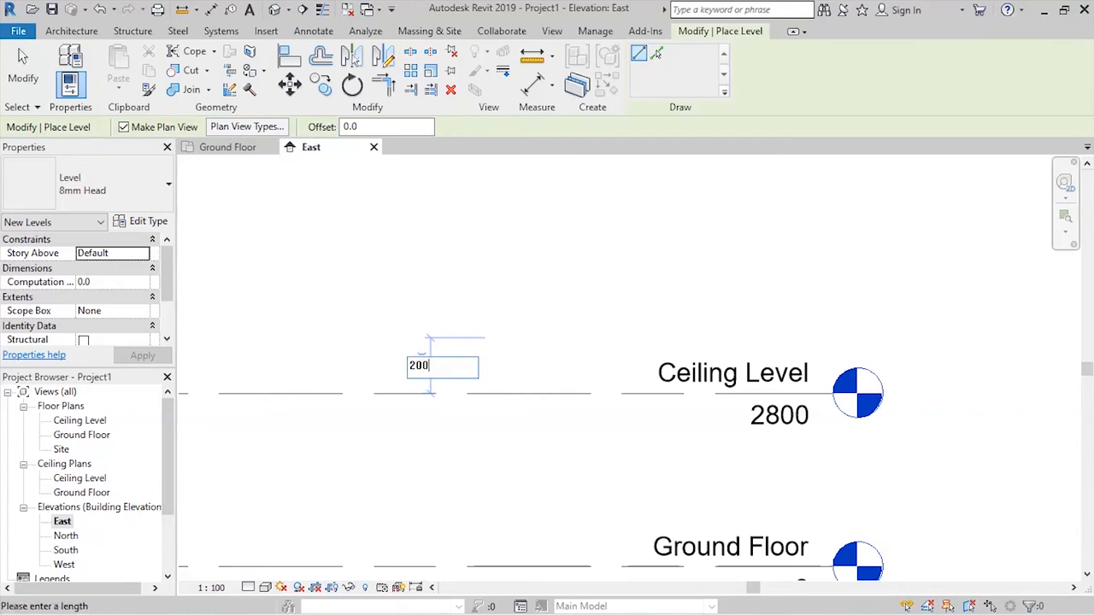
pyautogui.press('Return')
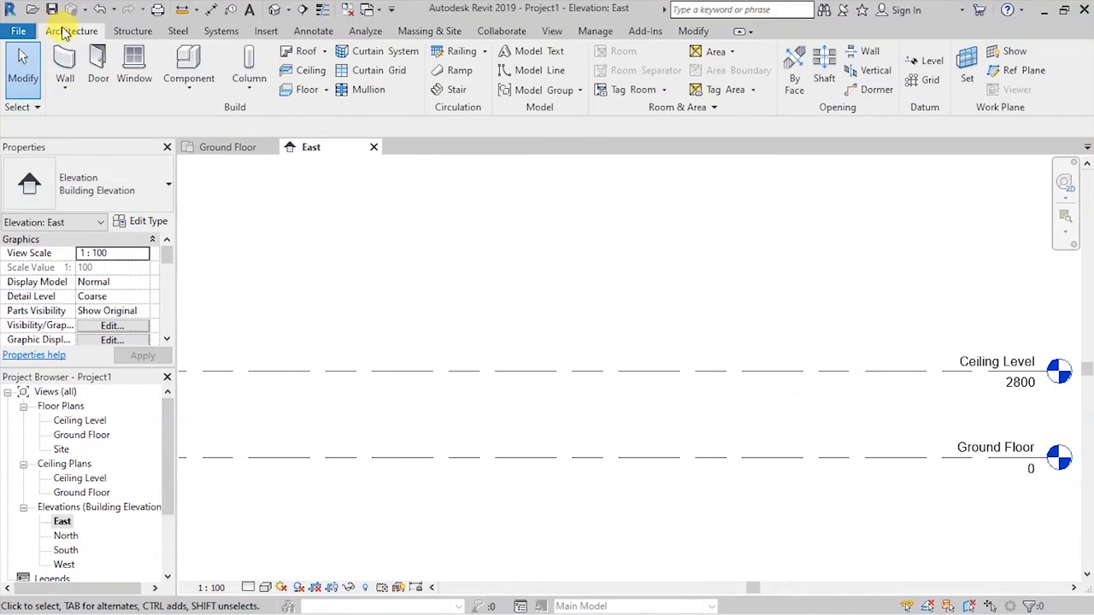
# Step: Draw a new level at elevation 3000, just above Ceiling Level, with its head end in line with the existing level heads
pyautogui.click(924, 61)
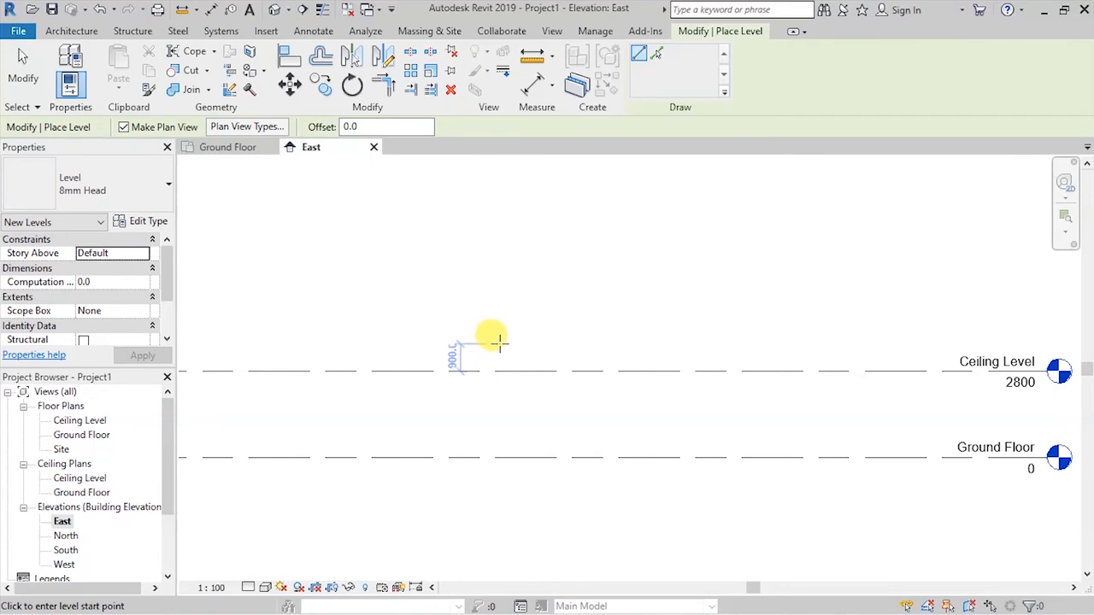
pyautogui.scroll(3, 443, 350)
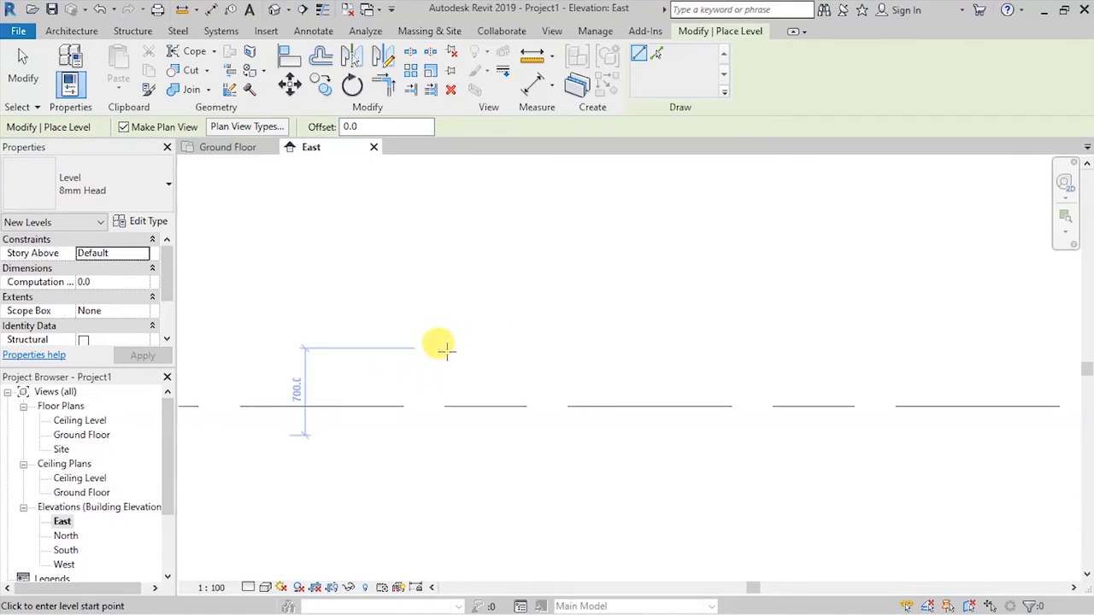
pyautogui.click(603, 416)
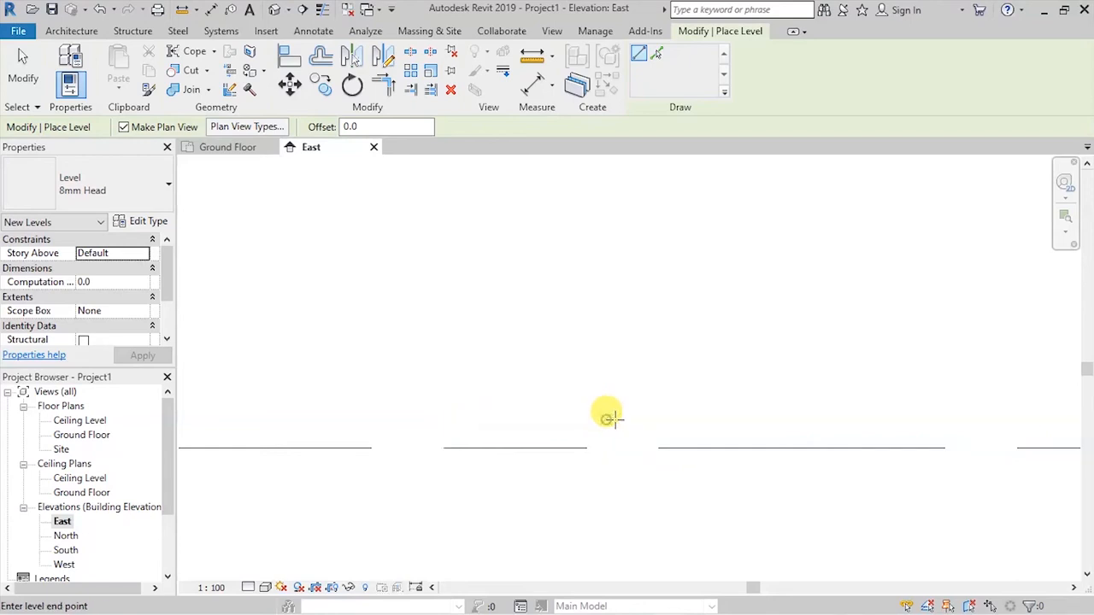
pyautogui.scroll(-5, 427, 299)
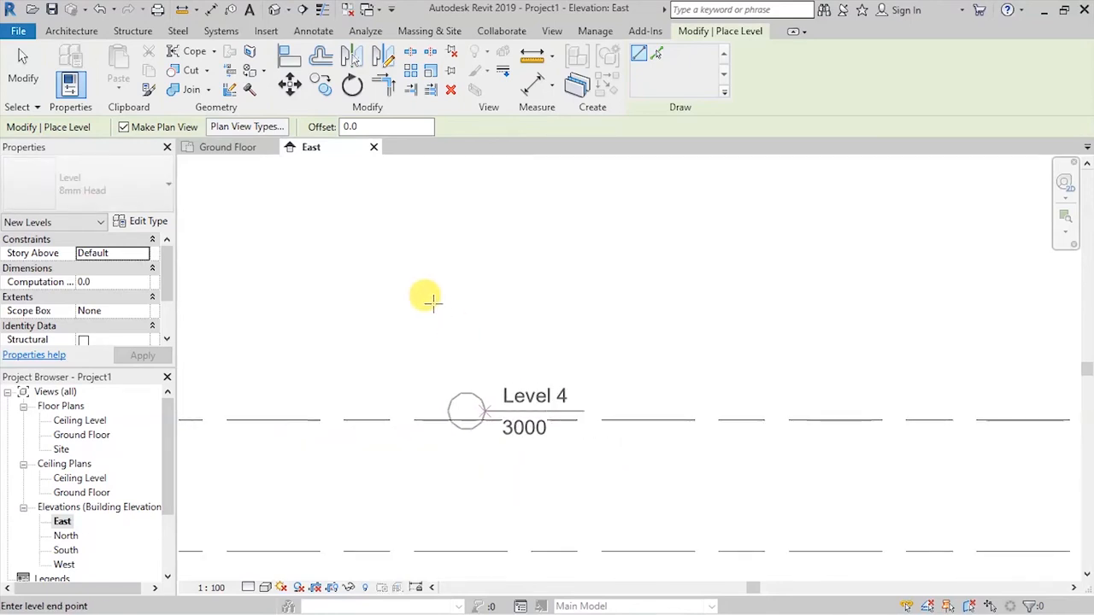
pyautogui.scroll(4, 959, 331)
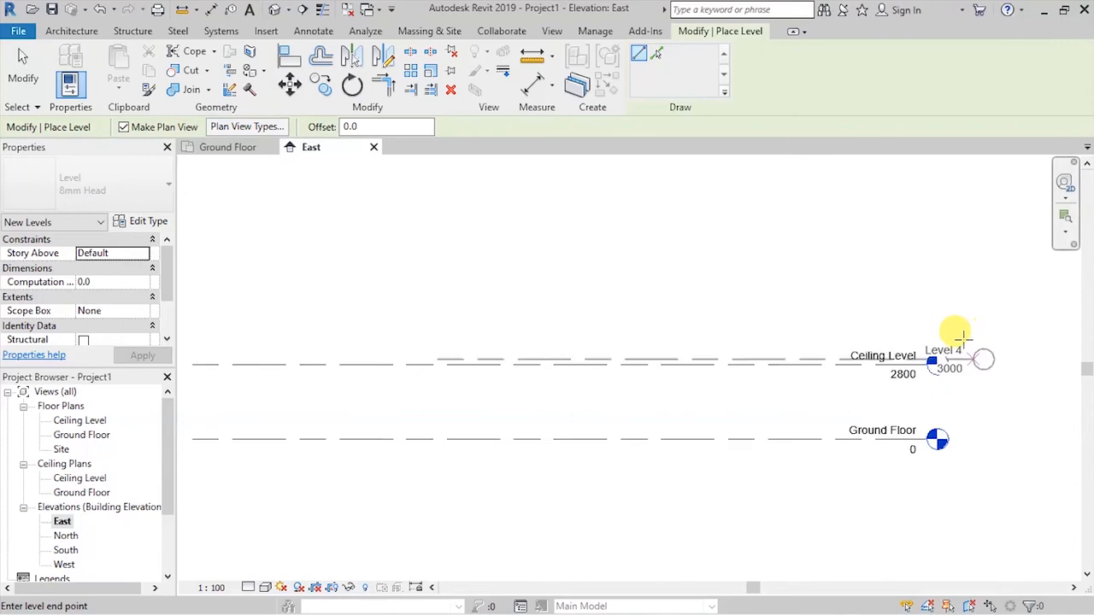
pyautogui.click(890, 380)
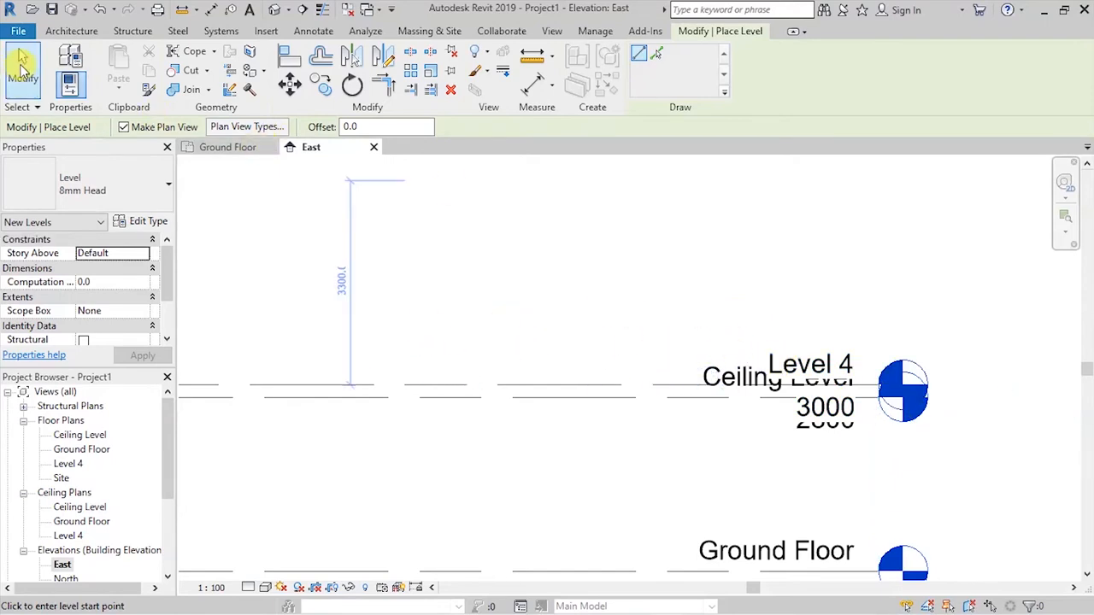
pyautogui.press('Escape')
pyautogui.press('Escape')
pyautogui.scroll(-3, 691, 313)
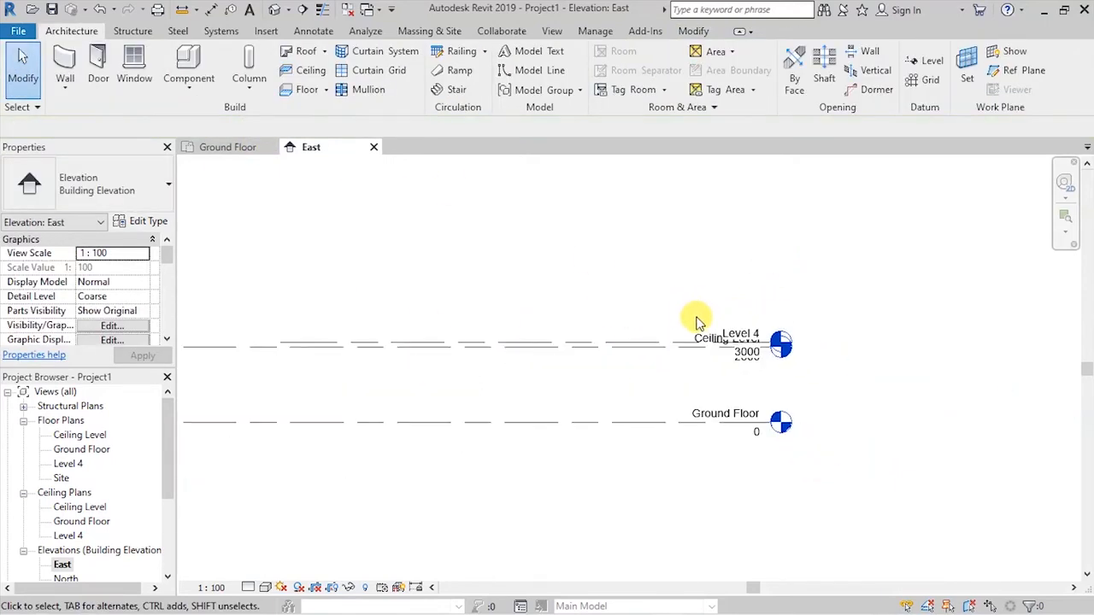
pyautogui.scroll(-2, 781, 324)
pyautogui.scroll(2, 531, 332)
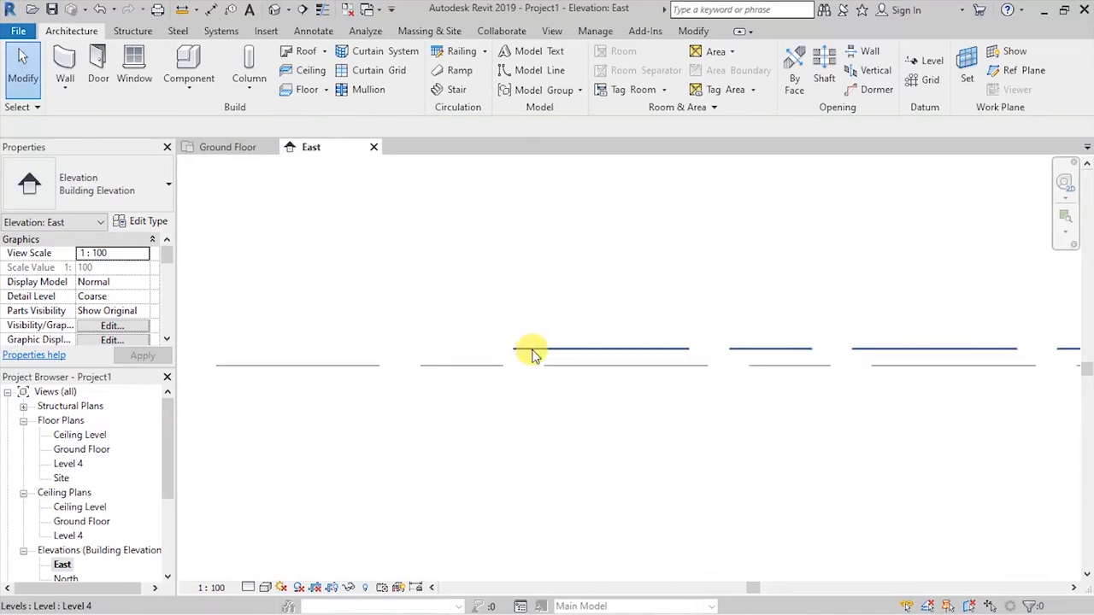
# Step: Extend the free end of the level at 3000 until it lines up with the ends of the levels below
pyautogui.click(512, 348)
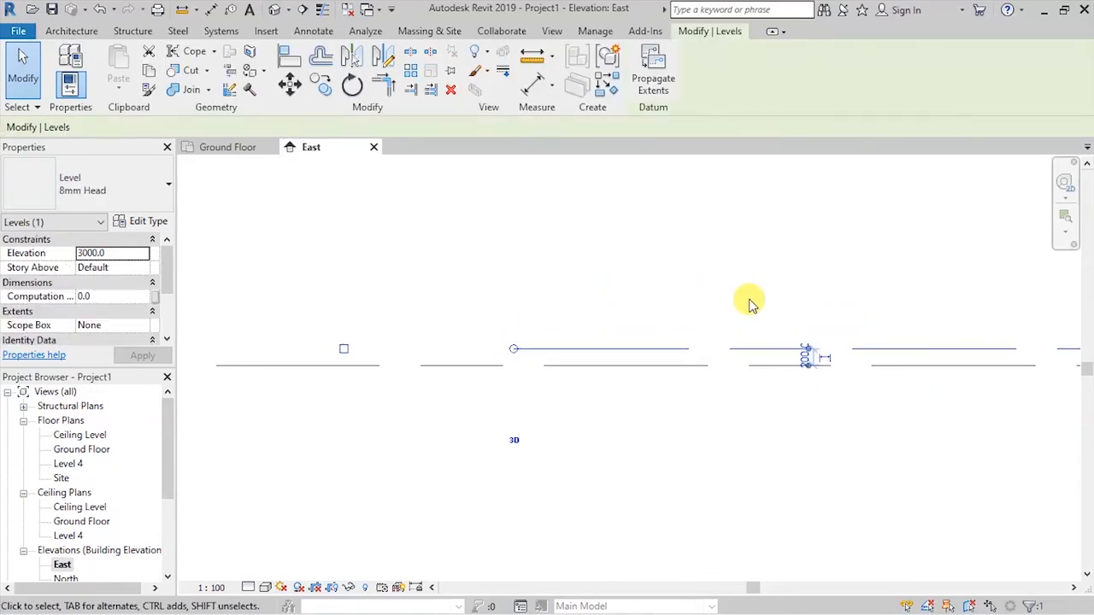
pyautogui.scroll(-3, 744, 300)
pyautogui.scroll(-2, 766, 329)
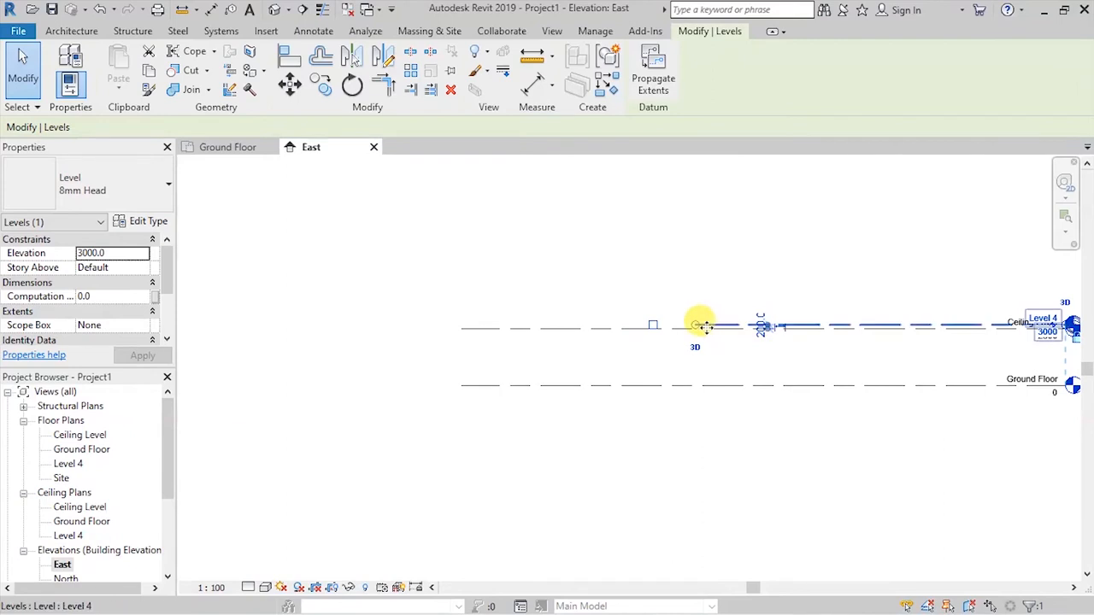
pyautogui.moveTo(693, 323); pyautogui.dragTo(461, 323)
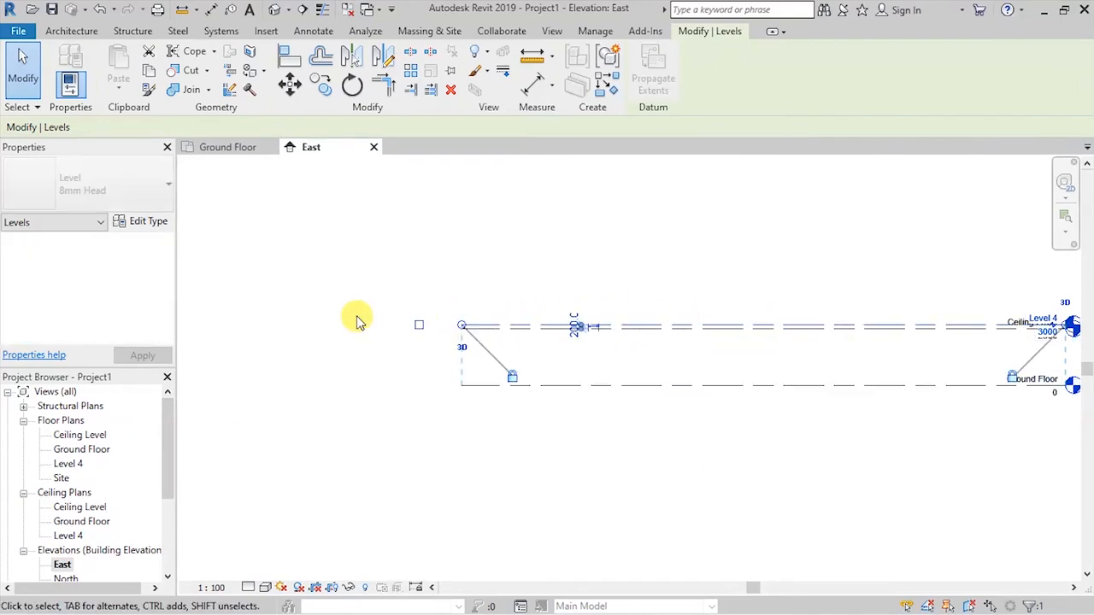
# Step: Rename Level 4 as Roof Level and rename its corresponding views to match
pyautogui.scroll(-2, 350, 314)
pyautogui.scroll(4, 764, 312)
pyautogui.scroll(1, 588, 314)
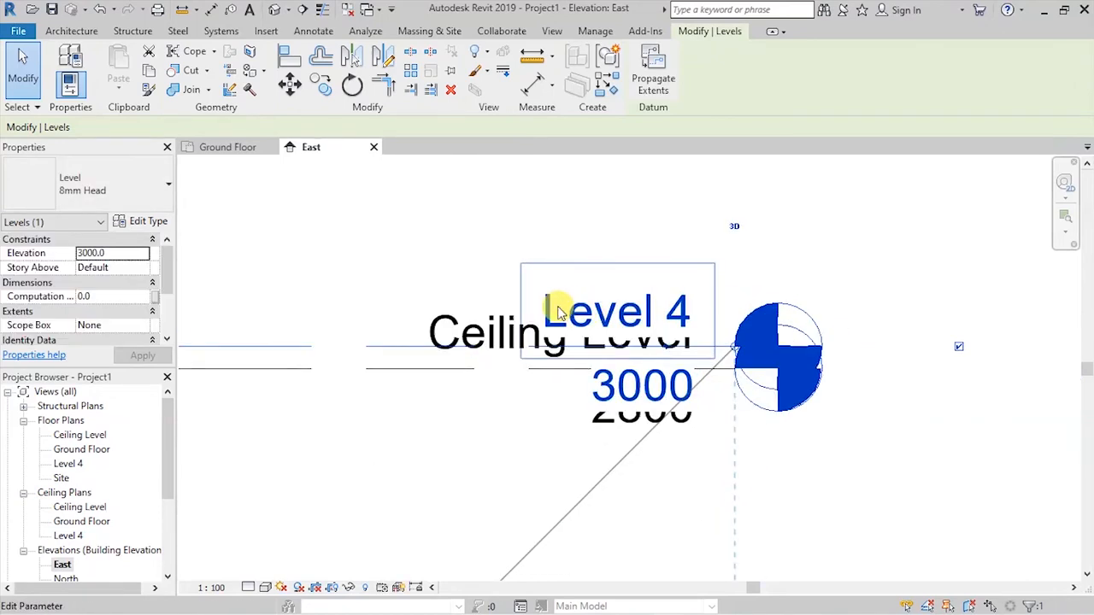
pyautogui.click(619, 316)
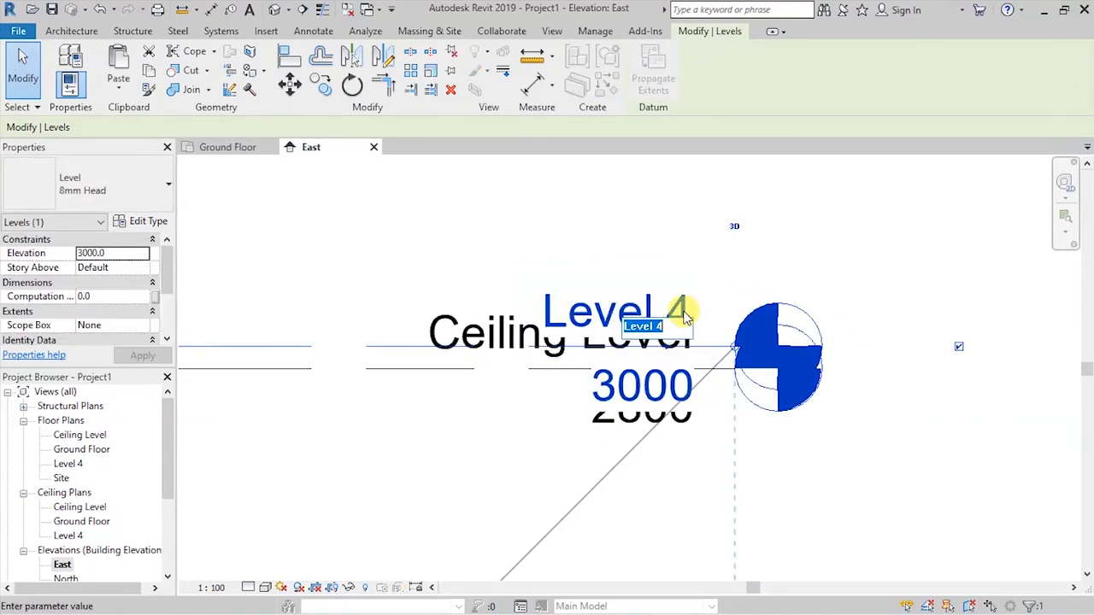
pyautogui.write('R')
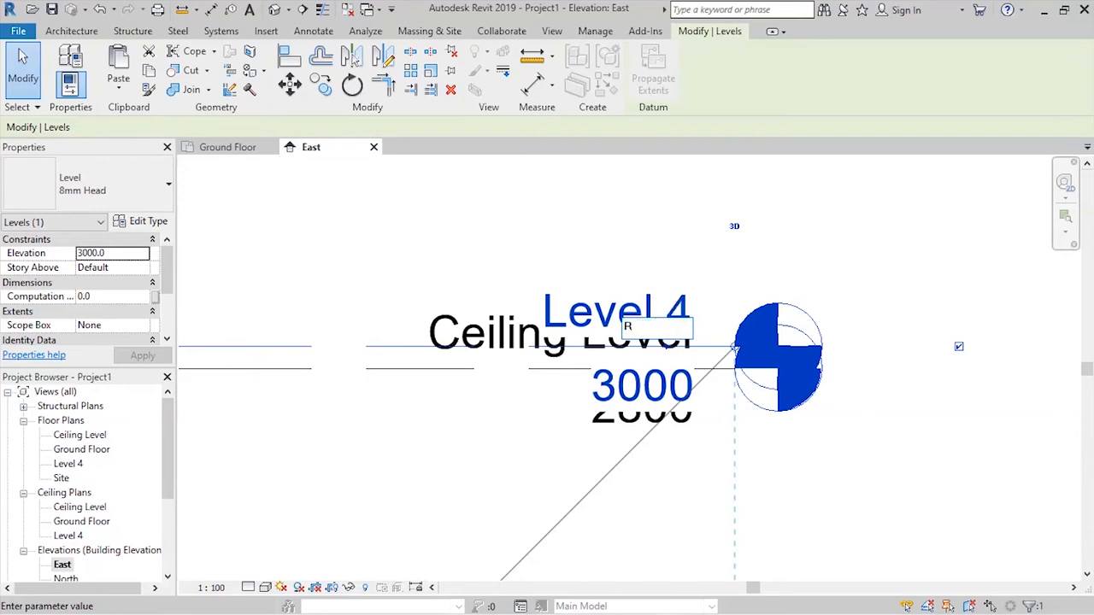
pyautogui.write('oof Leve')
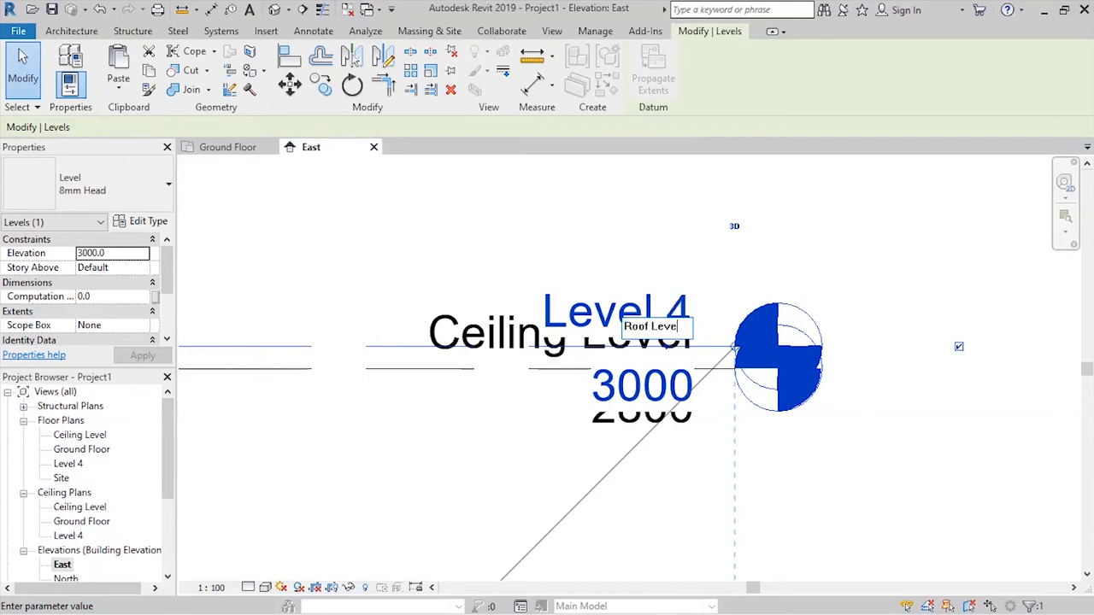
pyautogui.write('l')
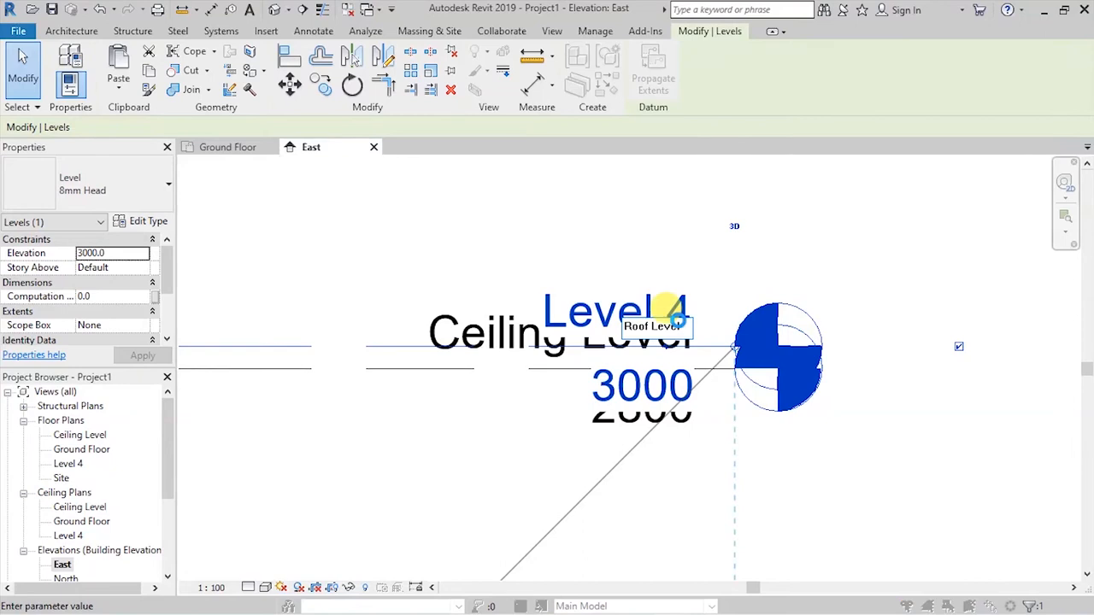
pyautogui.press('Return')
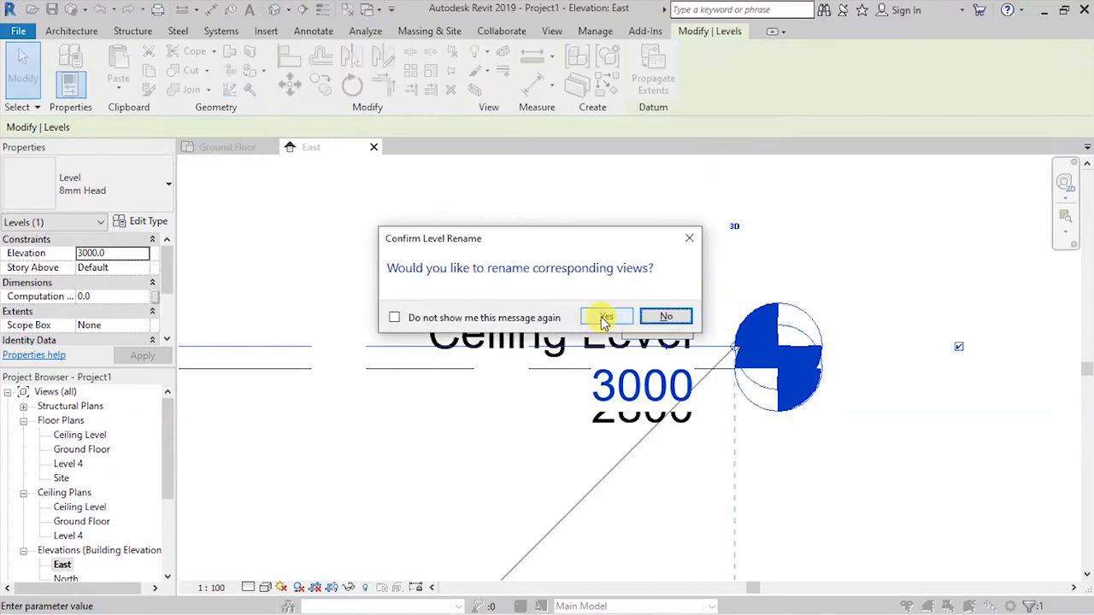
pyautogui.click(606, 315)
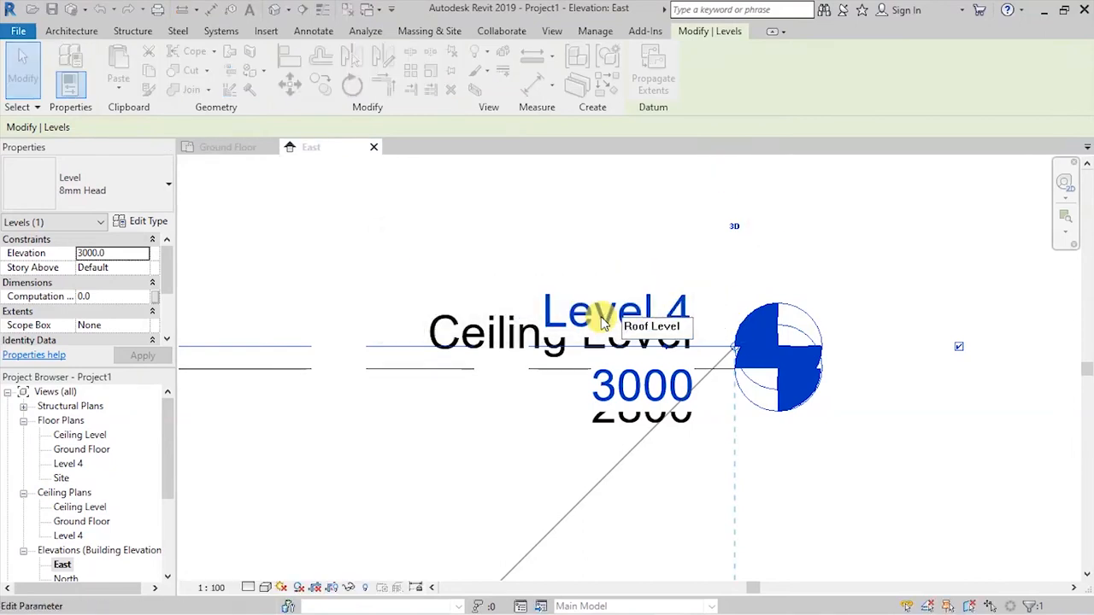
pyautogui.click(837, 245)
# Step: Examine the renamed floor plans, ceiling plans and elevations in the Project Browser, and the levels in the East elevation
pyautogui.scroll(-1, 758, 284)
pyautogui.scroll(-2, 759, 284)
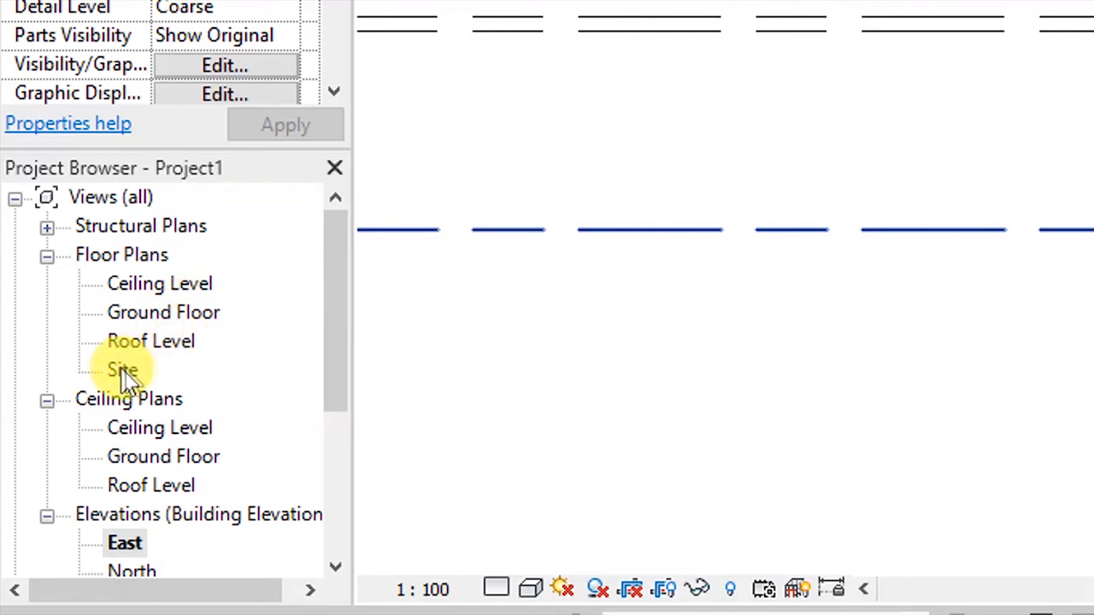
pyautogui.scroll(-4, 146, 368)
pyautogui.scroll(-5, 152, 365)
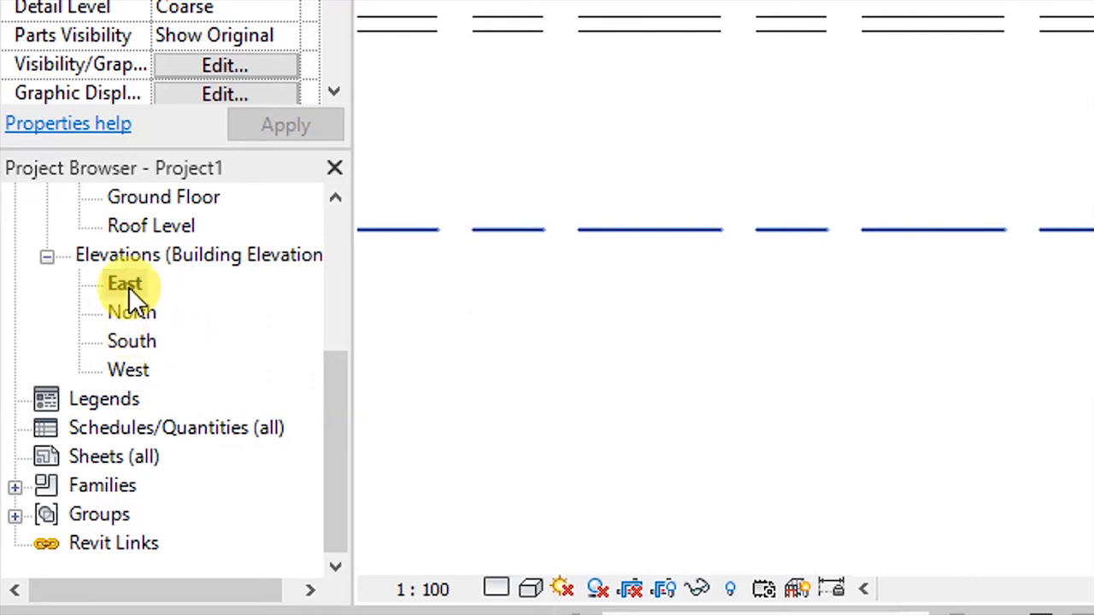
pyautogui.scroll(4, 233, 369)
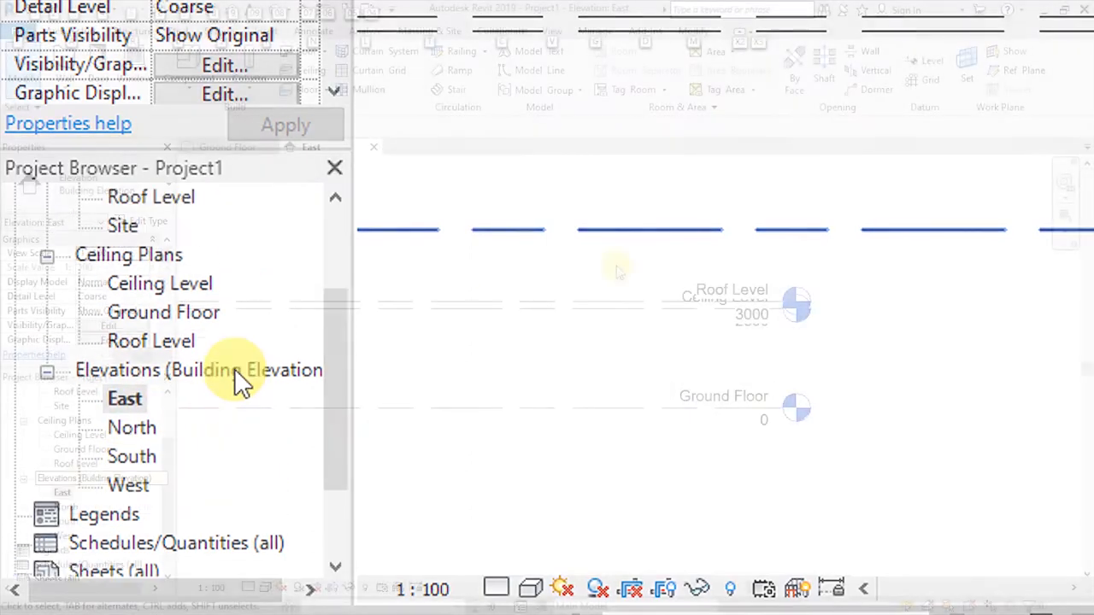
pyautogui.scroll(2, 842, 321)
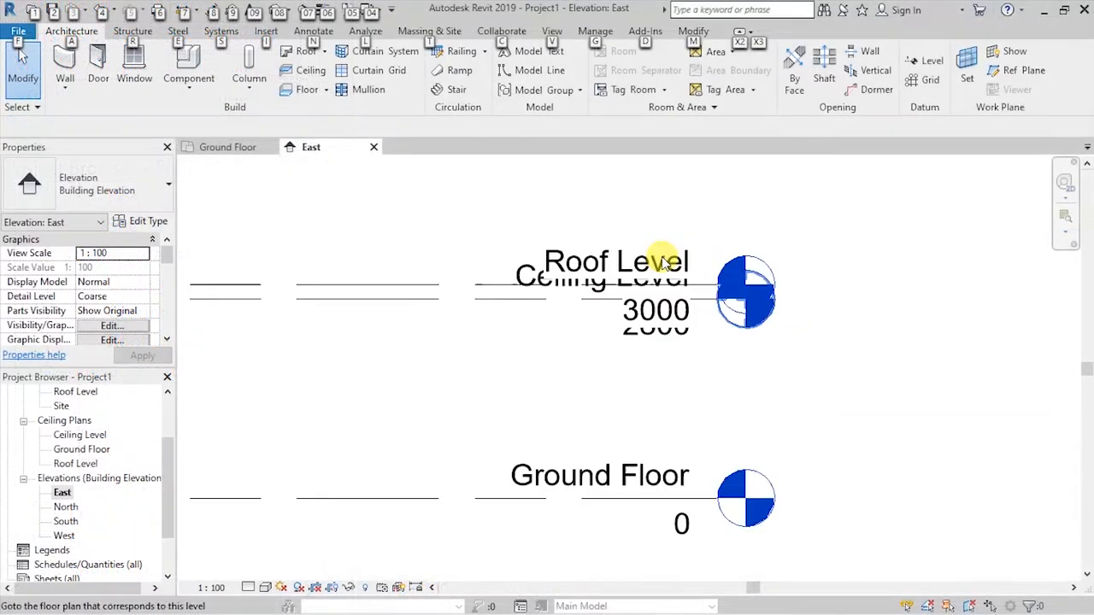
pyautogui.scroll(1, 675, 272)
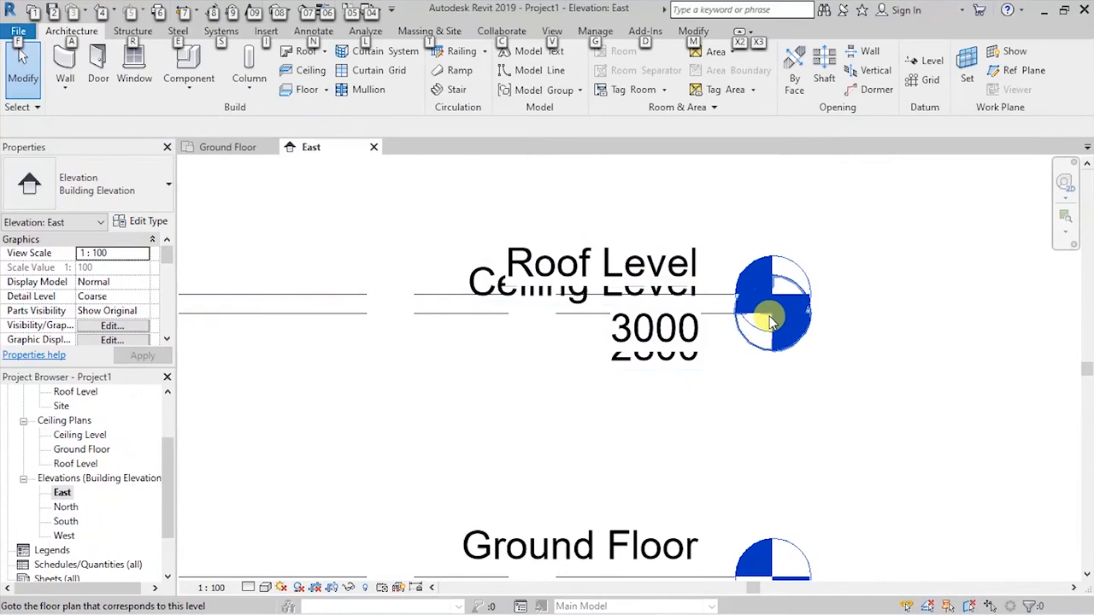
pyautogui.scroll(-2, 791, 384)
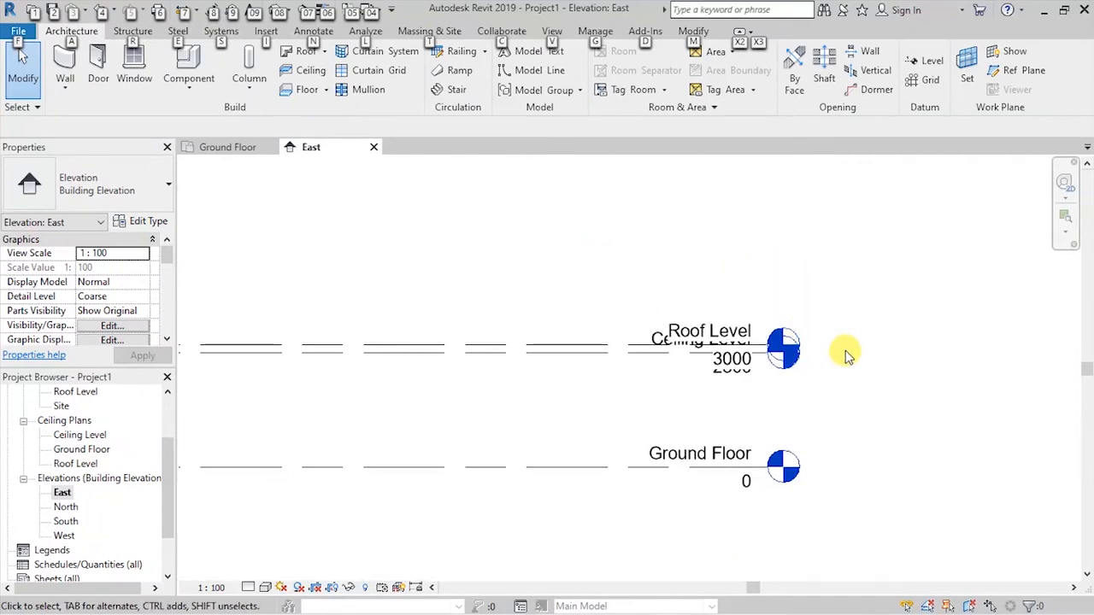
pyautogui.scroll(-3, 820, 346)
pyautogui.scroll(-2, 793, 385)
pyautogui.scroll(2, 560, 376)
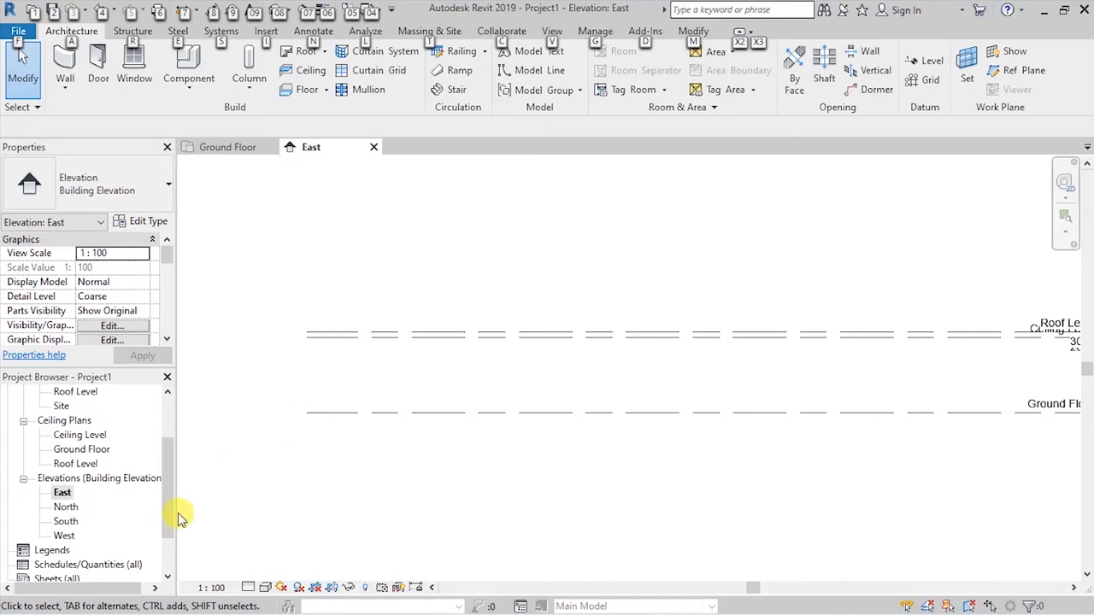
# Step: Open the North, South and West elevations in turn to check the levels in each
pyautogui.moveTo(170, 513); pyautogui.dragTo(170, 532)
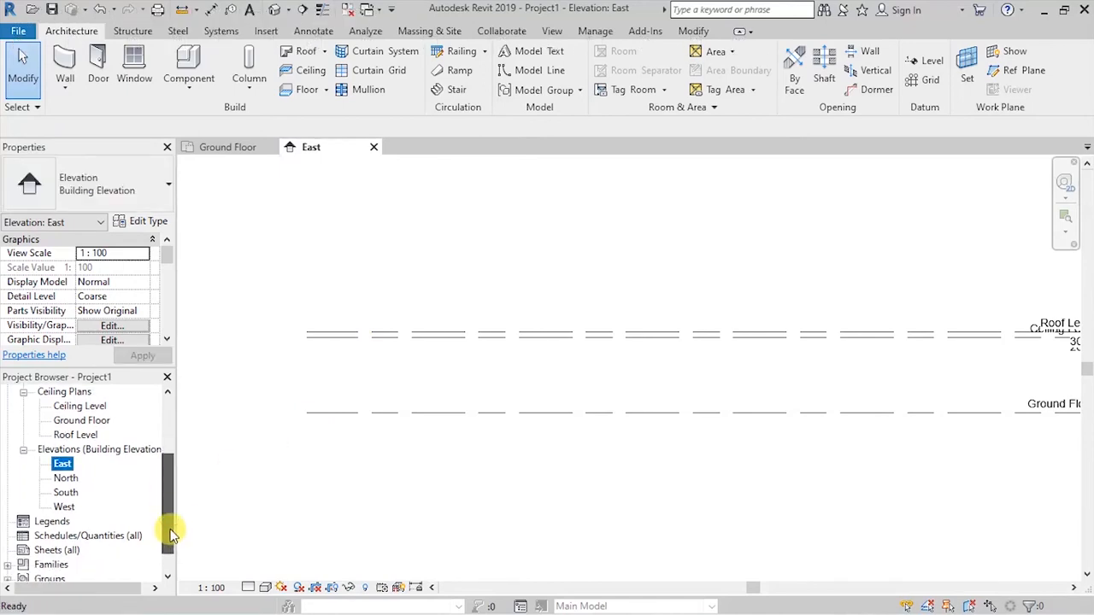
pyautogui.doubleClick(65, 479)
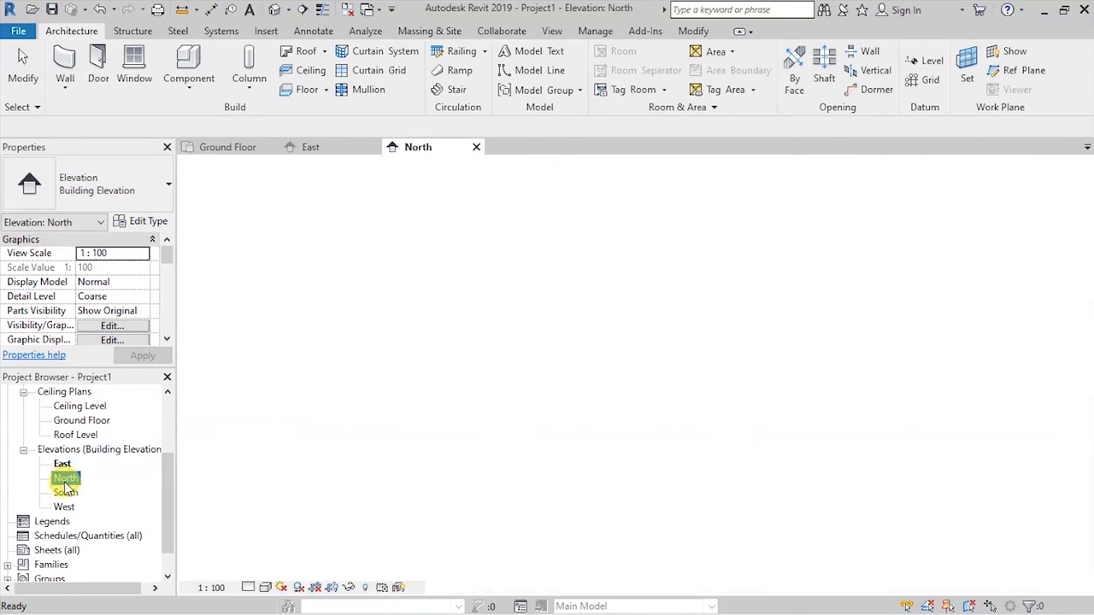
pyautogui.doubleClick(64, 493)
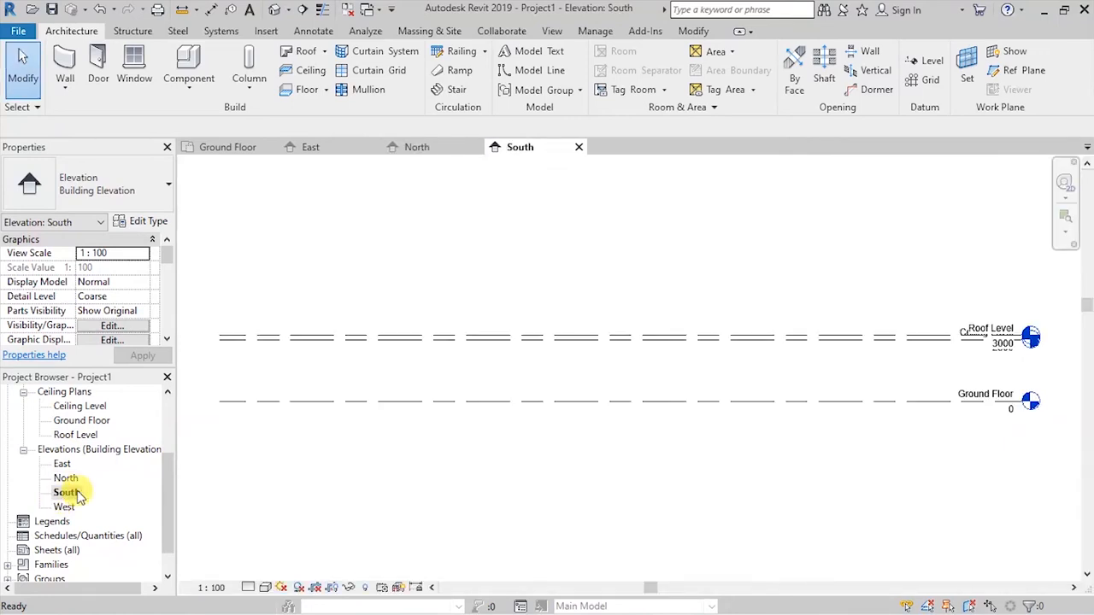
pyautogui.doubleClick(63, 507)
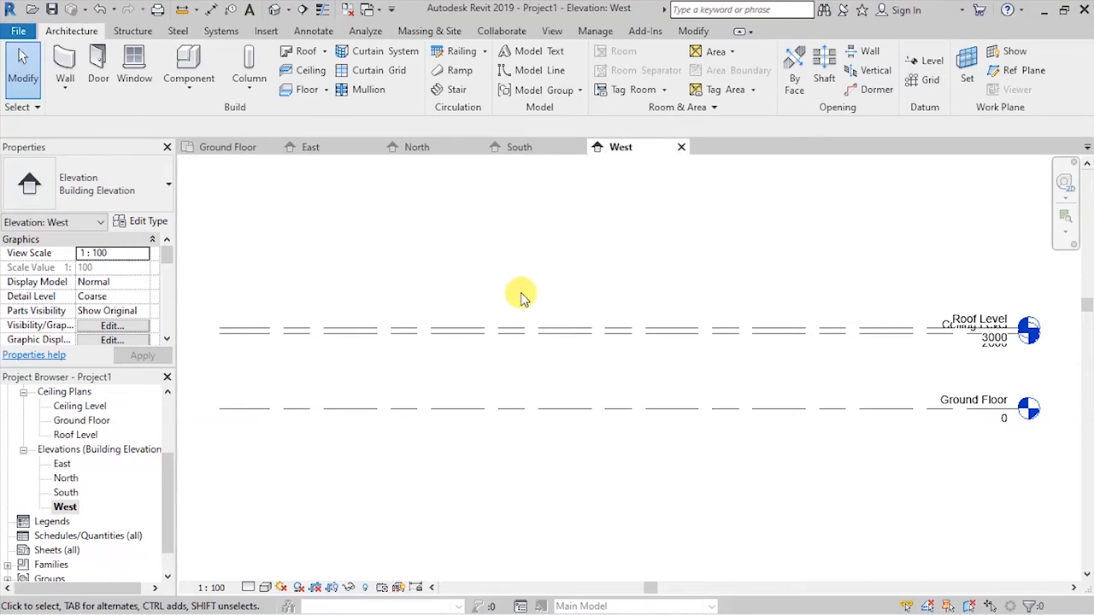
# Step: Close the West, South, North and East elevations so that only the Ground Floor plan stays open
pyautogui.click(681, 147)
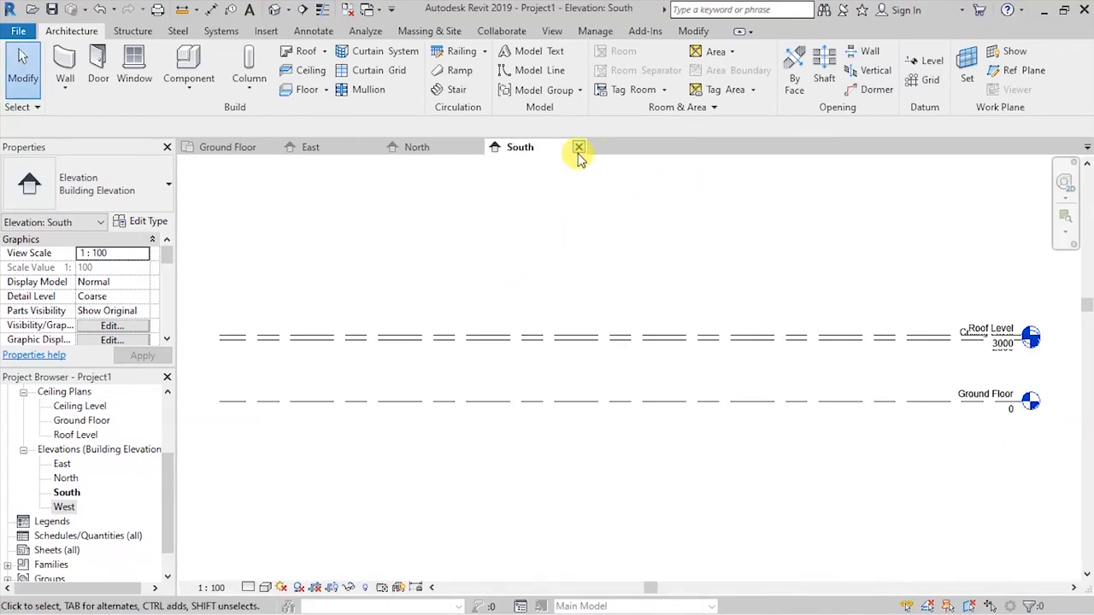
pyautogui.click(578, 148)
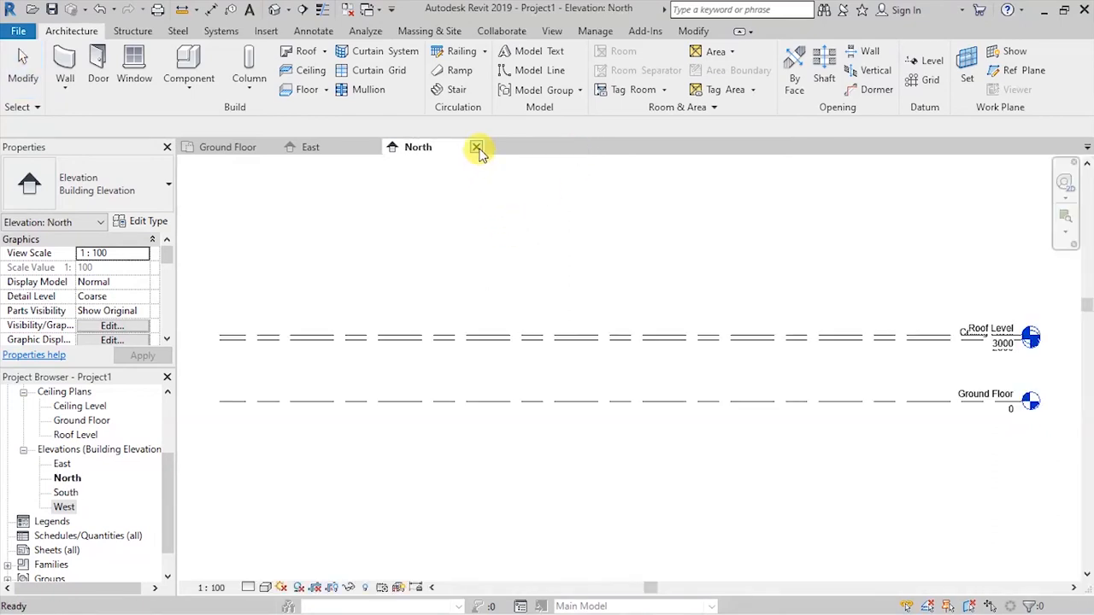
pyautogui.click(475, 147)
pyautogui.click(374, 148)
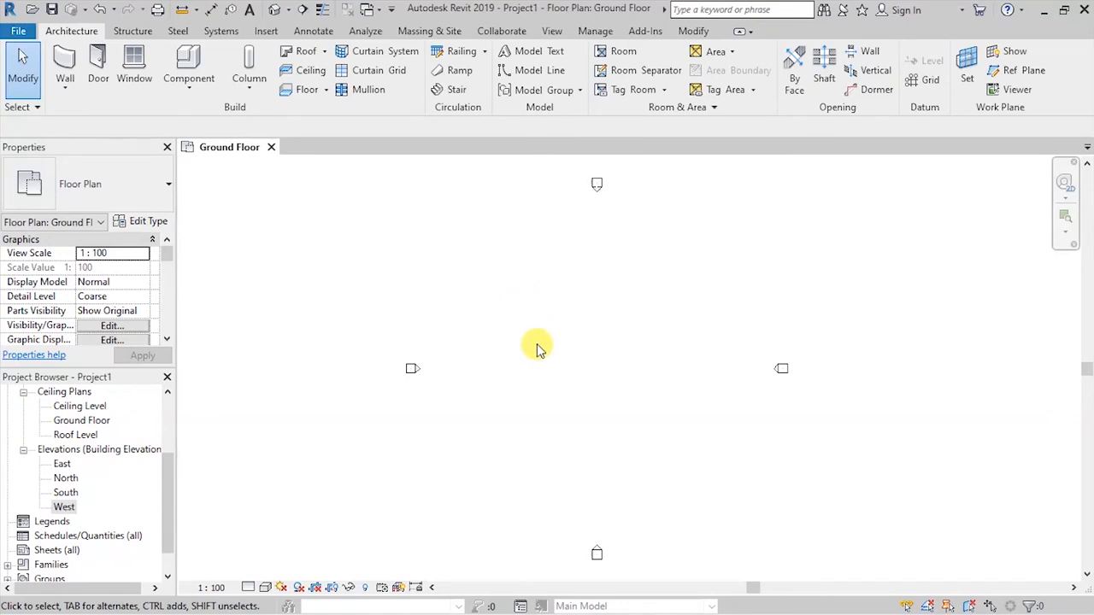
# Step: Open the default 3D view and orbit around the levels to inspect them up close
pyautogui.click(552, 31)
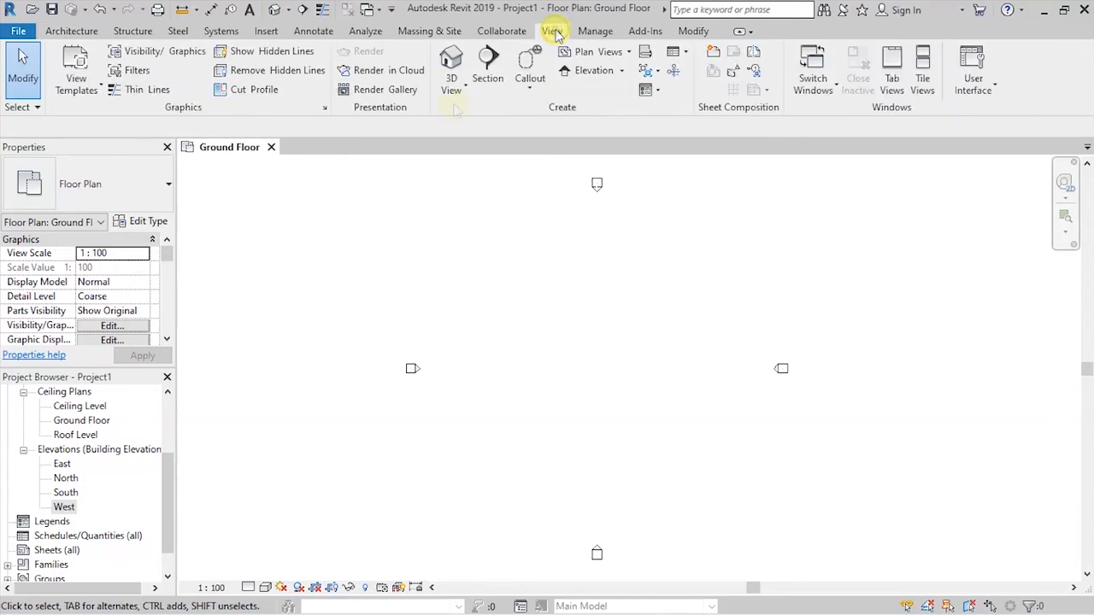
pyautogui.click(451, 67)
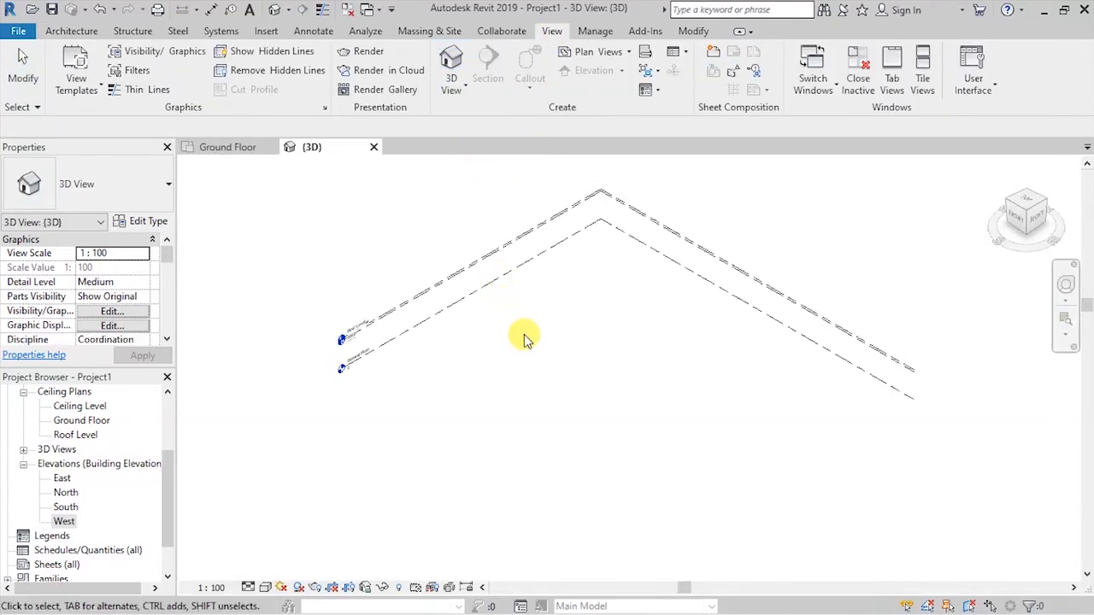
pyautogui.click(1065, 285)
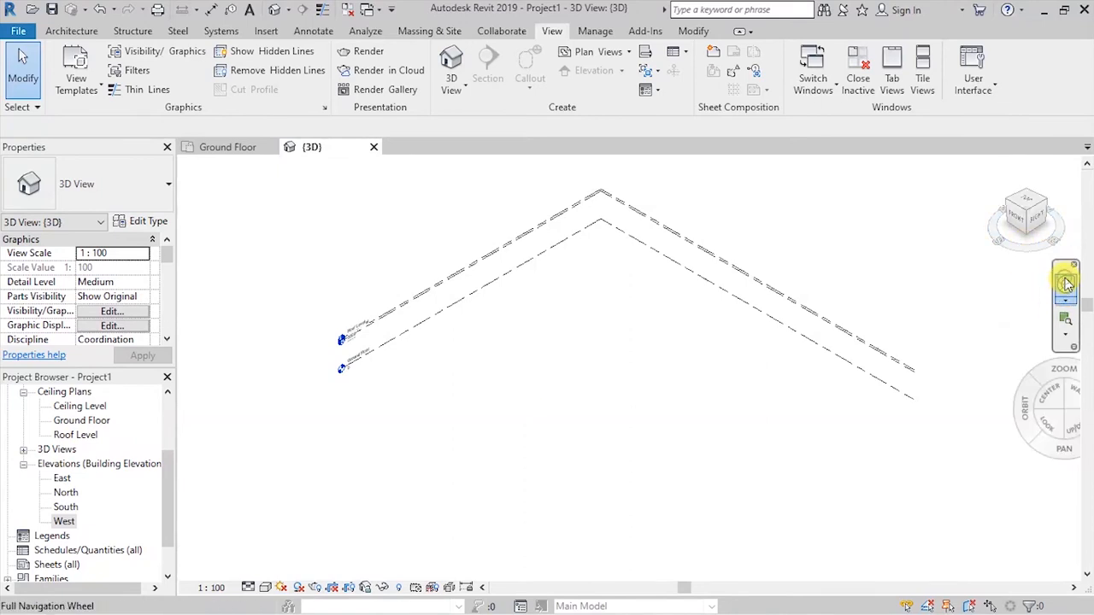
pyautogui.moveTo(674, 380); pyautogui.dragTo(754, 345)
pyautogui.scroll(4, 407, 362)
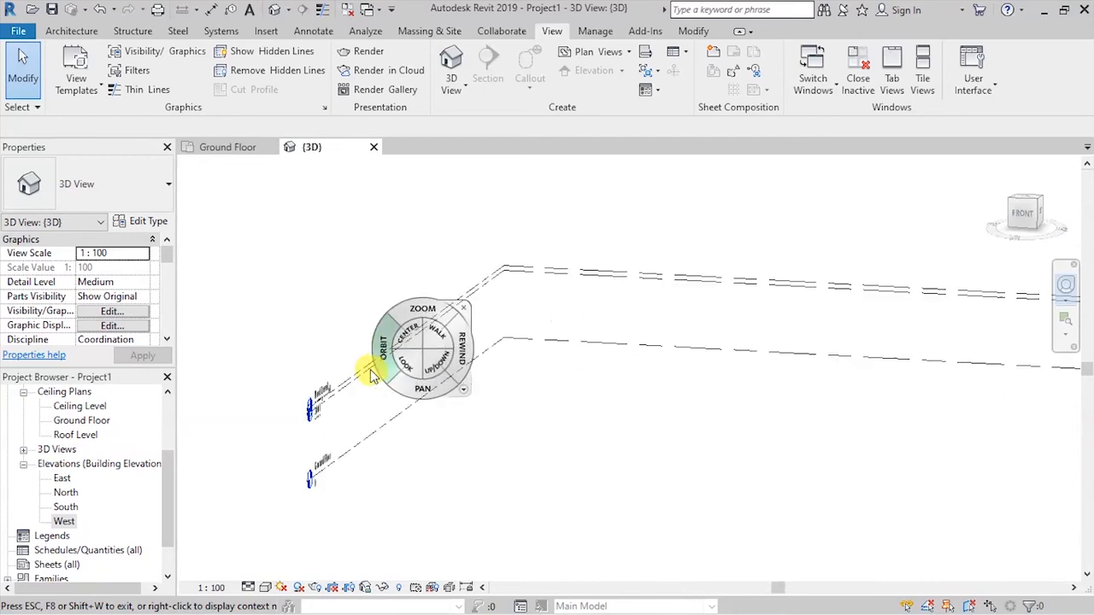
pyautogui.moveTo(350, 388); pyautogui.dragTo(312, 381)
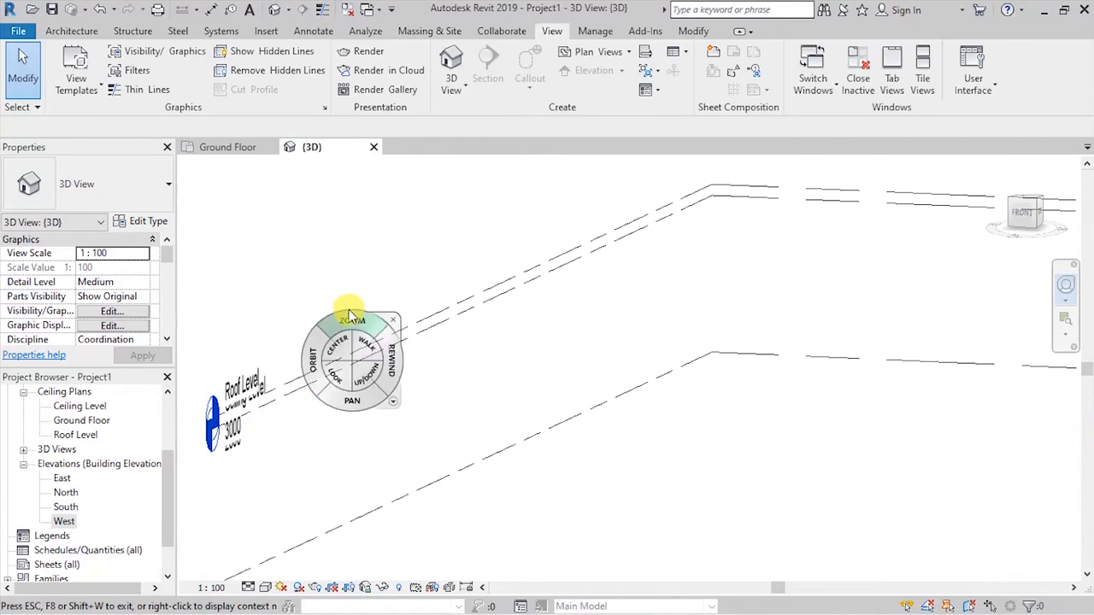
# Step: Return to the Ground Floor plan and close the 3D view
pyautogui.click(227, 147)
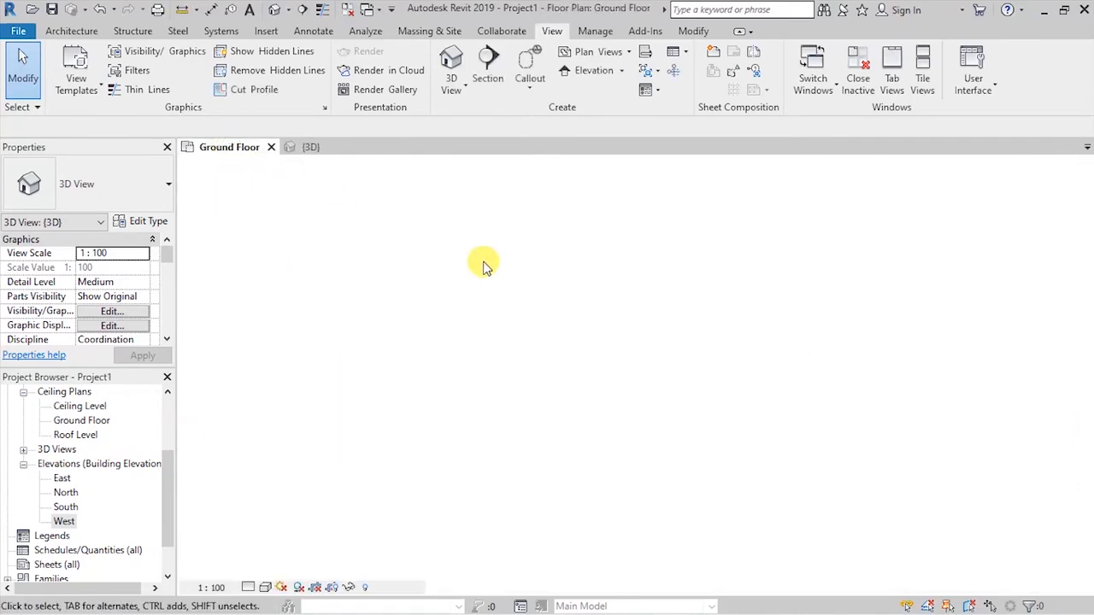
pyautogui.click(577, 335)
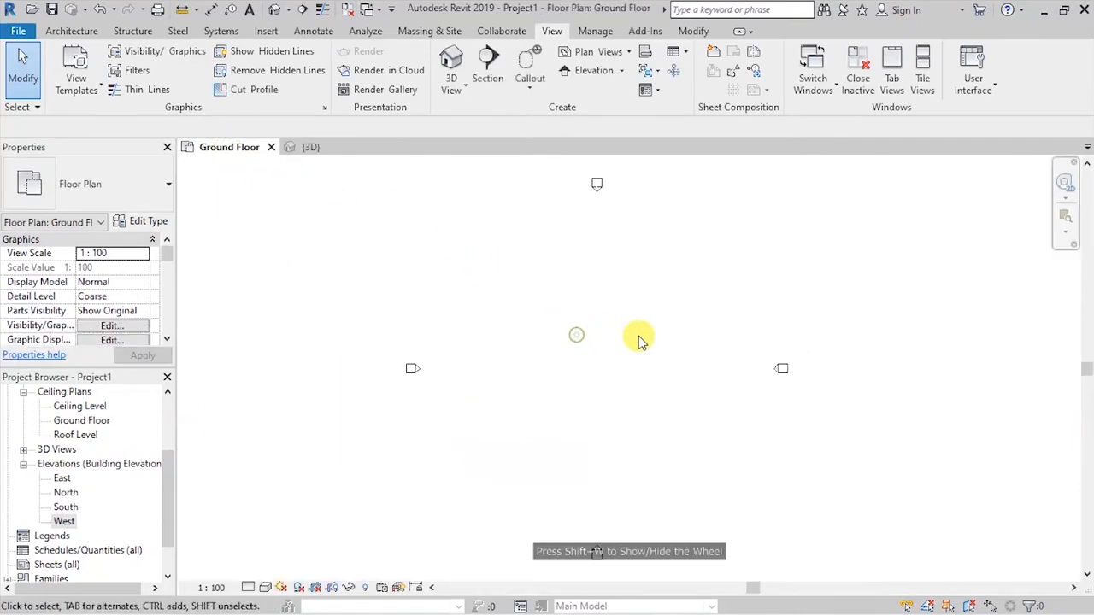
pyautogui.click(353, 147)
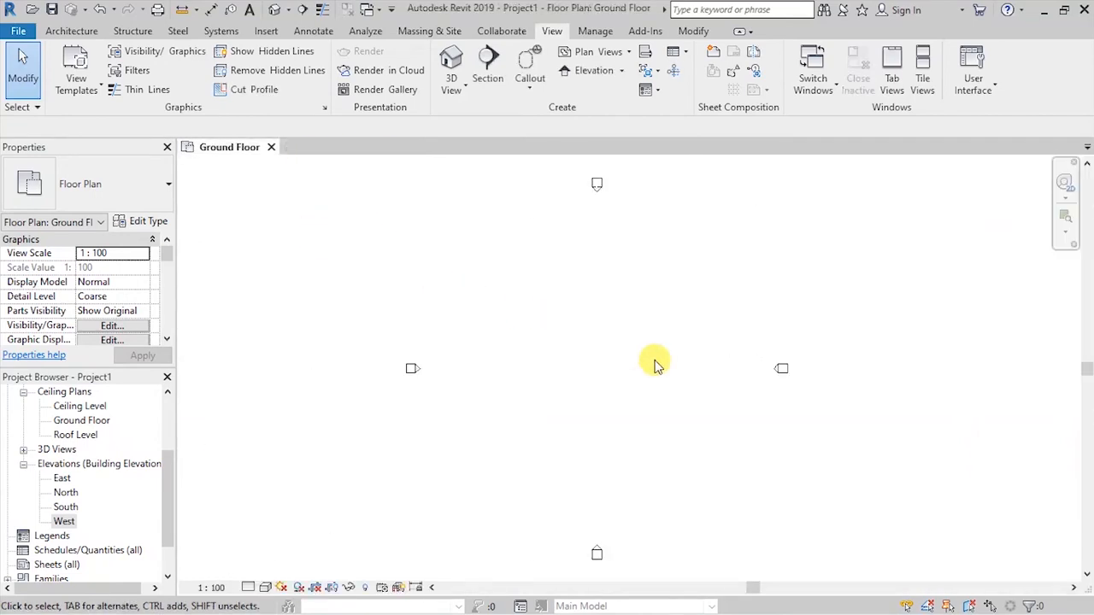
# Step: Start the Grid tool in the Ground Floor plan and open the type properties of the 6.5mm Bubble grid
pyautogui.scroll(2, 655, 251)
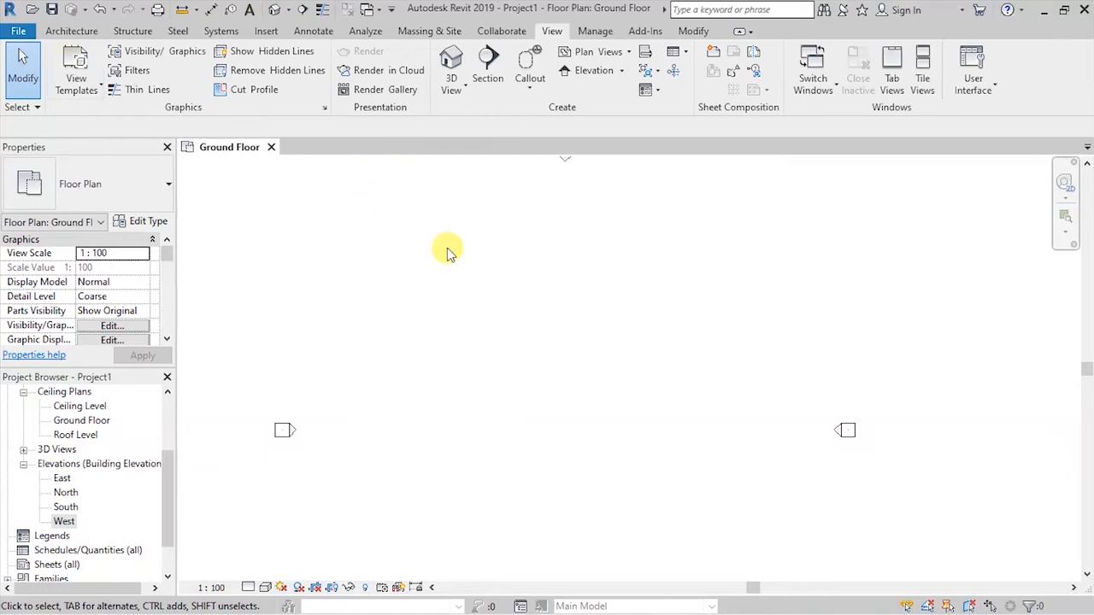
pyautogui.click(72, 33)
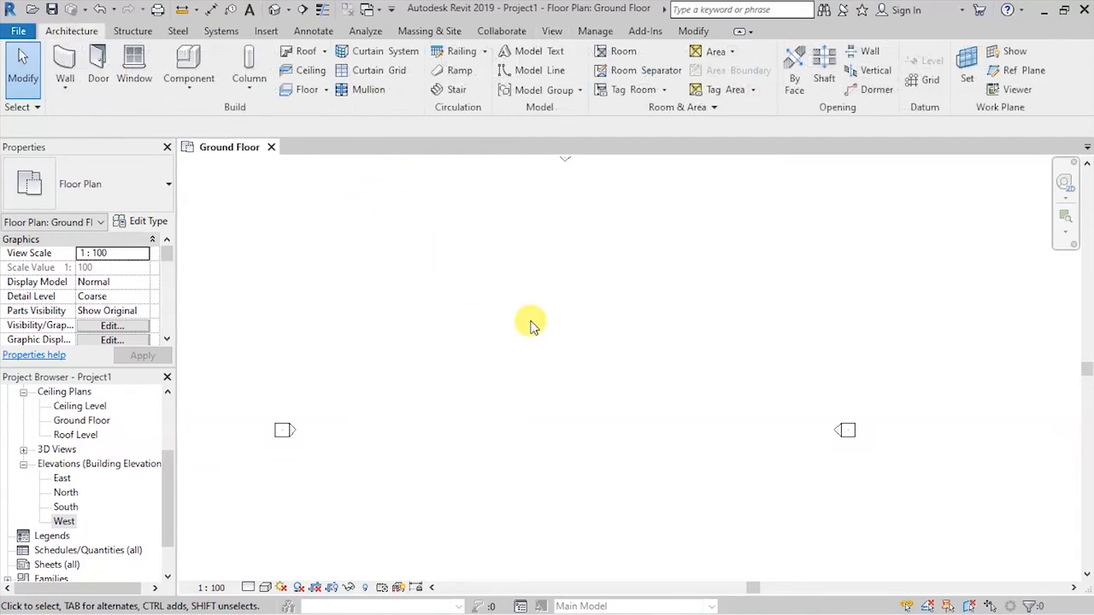
pyautogui.click(927, 83)
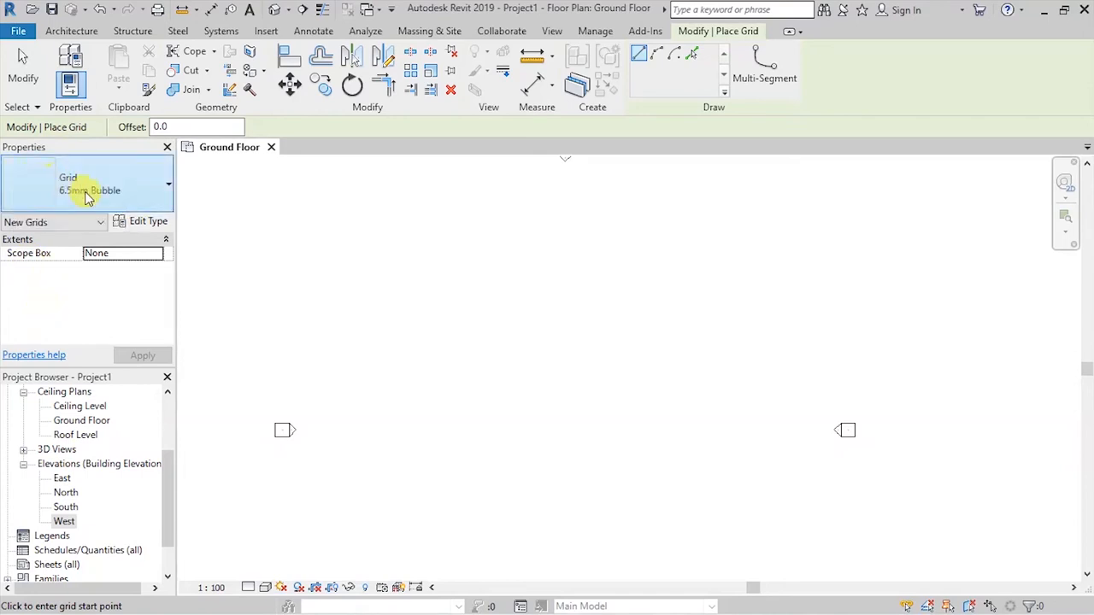
pyautogui.click(139, 222)
pyautogui.click(551, 300)
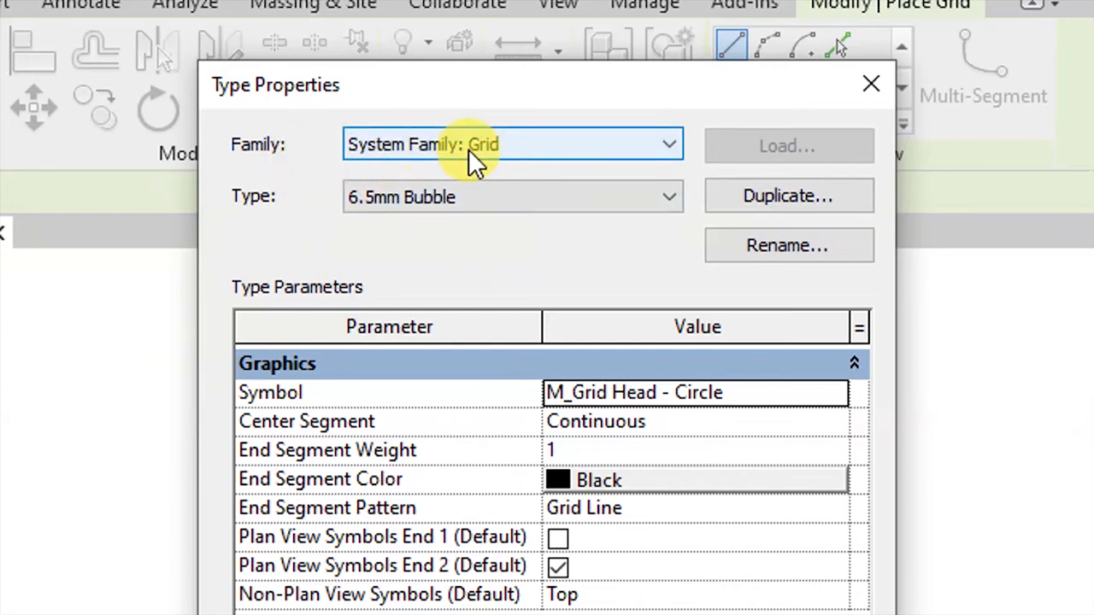
# Step: Examine the grid family, its available types and graphics parameters, keeping 6.5mm Bubble as the type
pyautogui.click(535, 145)
pyautogui.click(461, 174)
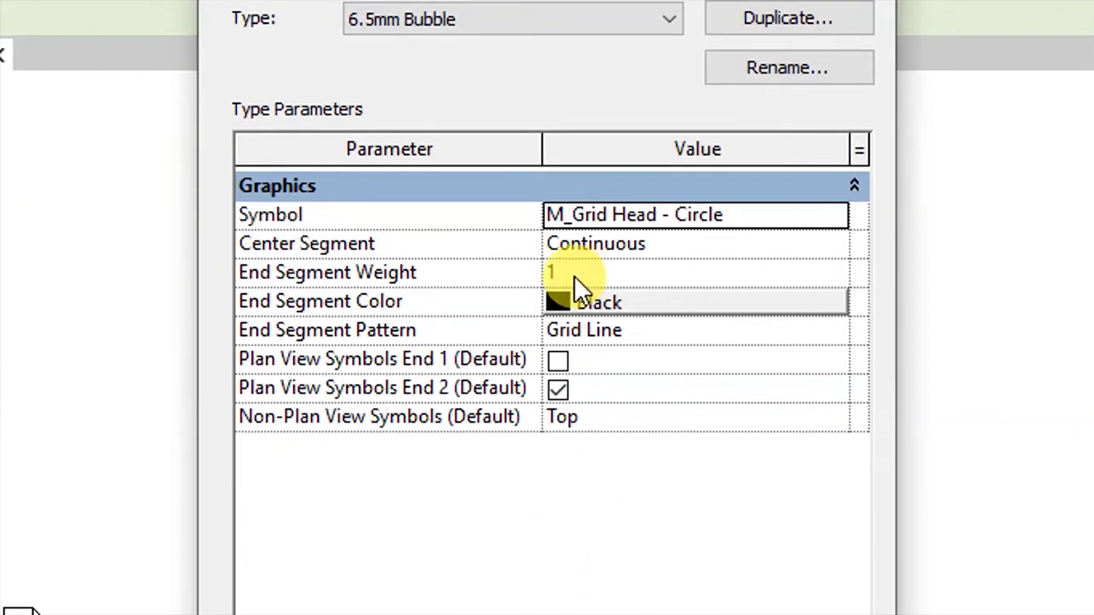
pyautogui.click(665, 91)
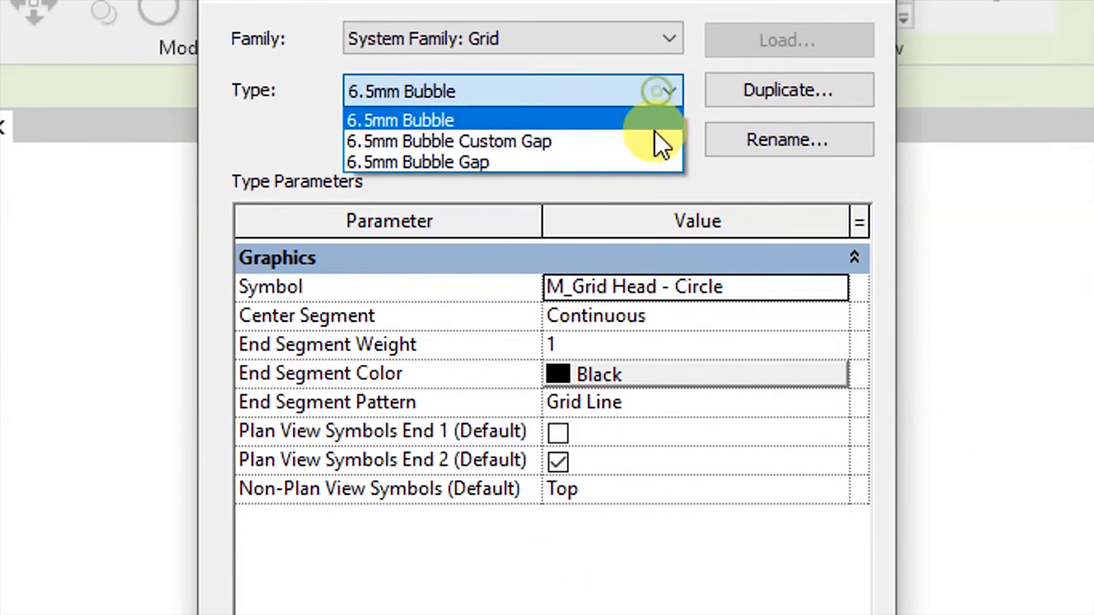
pyautogui.click(279, 122)
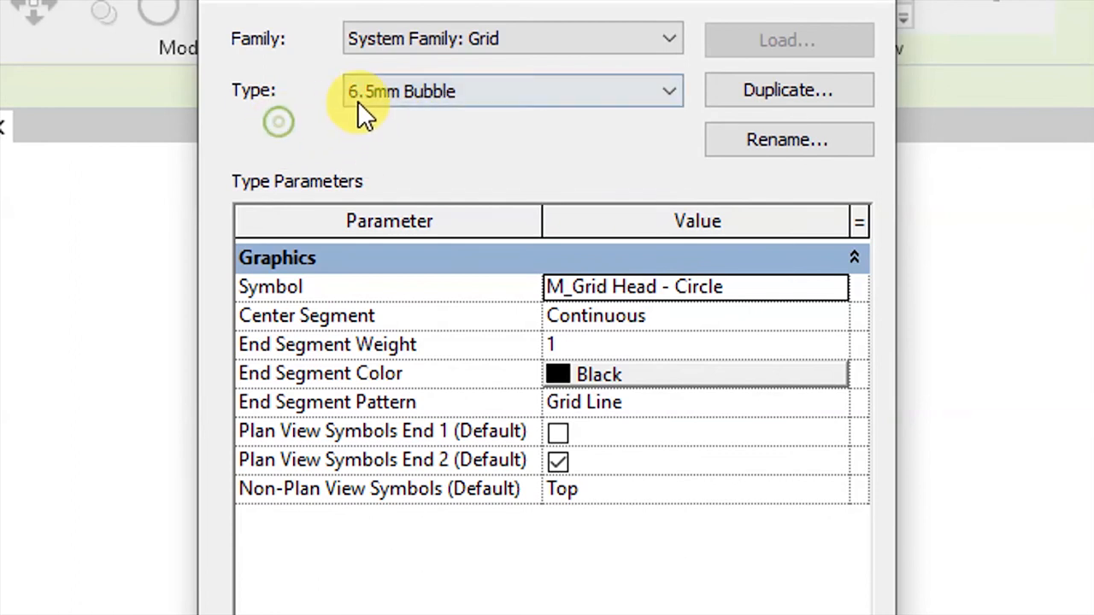
pyautogui.click(359, 92)
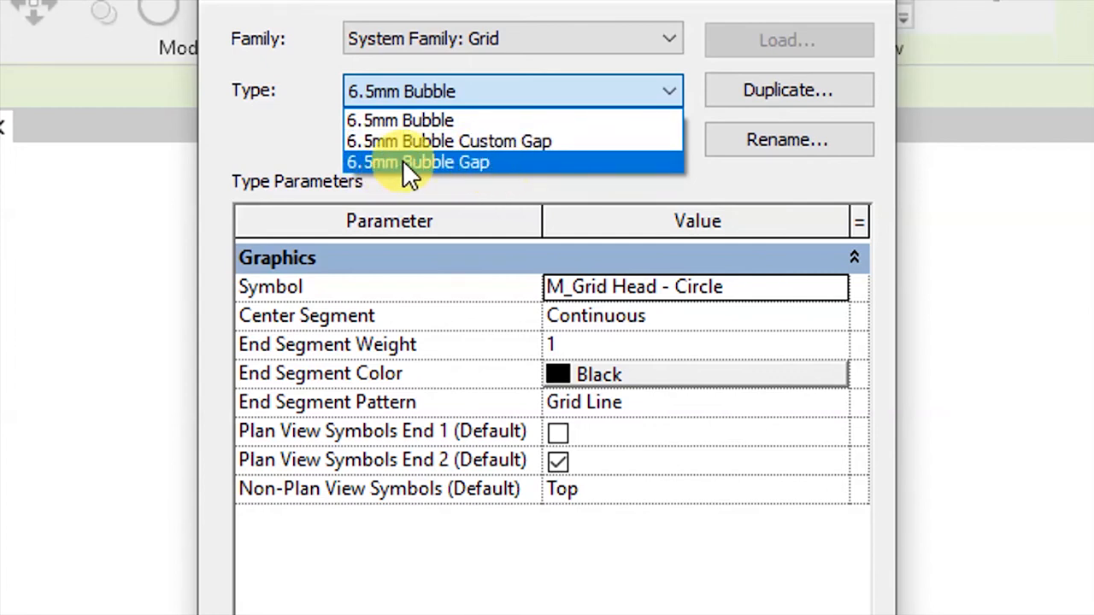
pyautogui.click(303, 136)
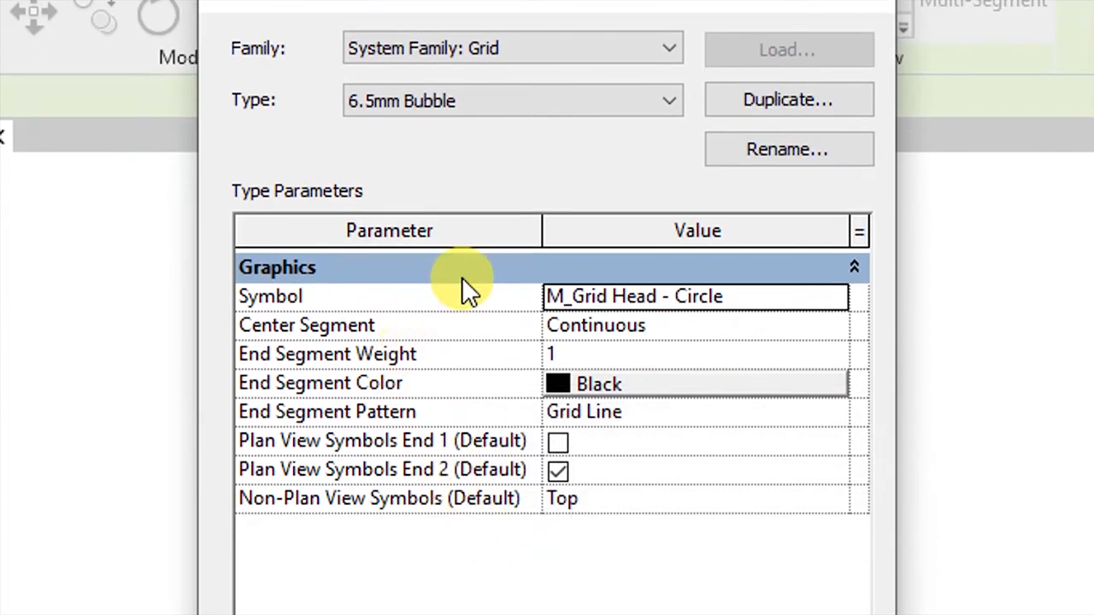
pyautogui.click(395, 234)
pyautogui.click(642, 238)
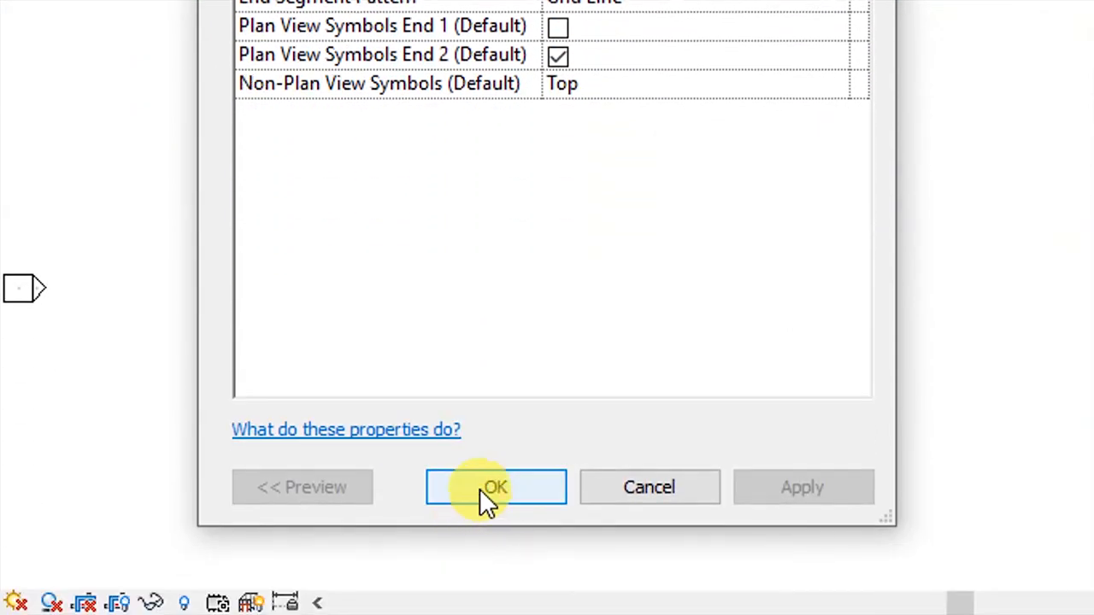
pyautogui.click(480, 489)
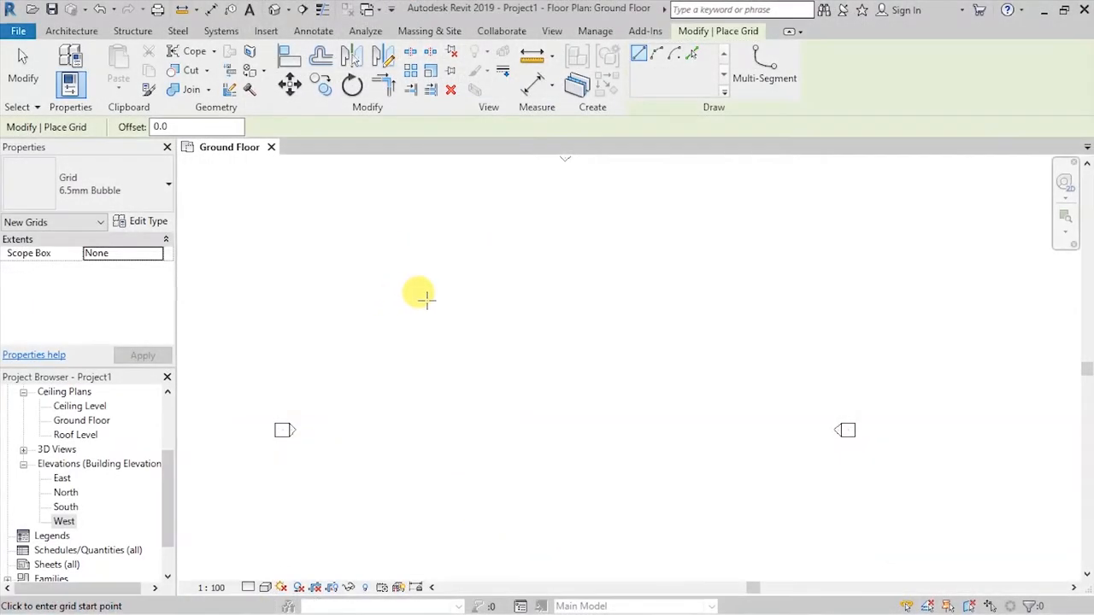
# Step: Draw a vertical grid line from top to bottom between the elevation markers, slightly west of the north marker
pyautogui.scroll(-1, 425, 298)
pyautogui.scroll(-1, 441, 266)
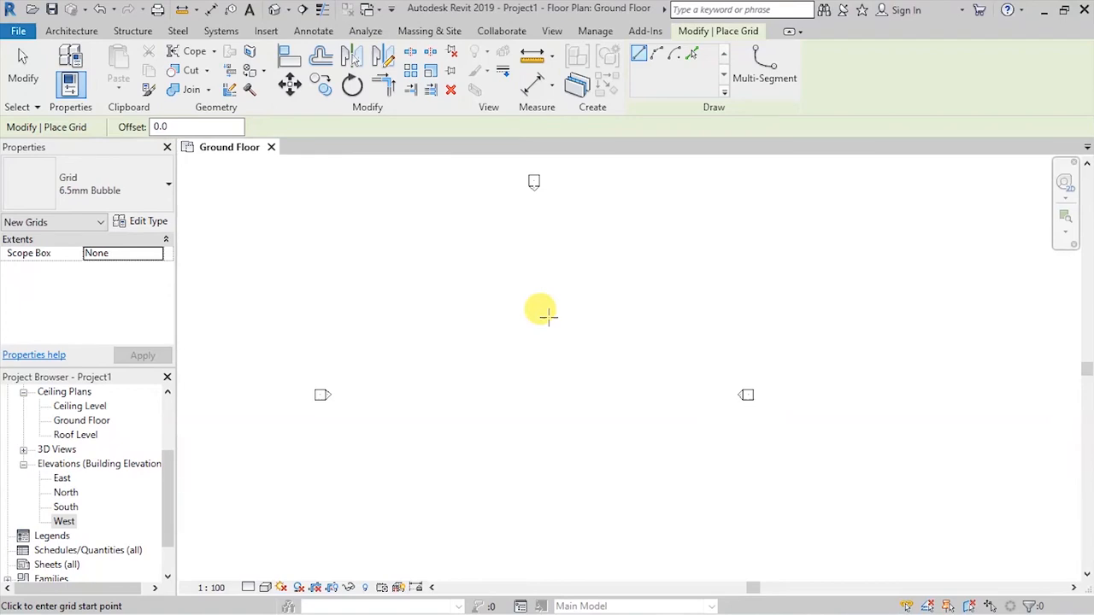
pyautogui.click(477, 284)
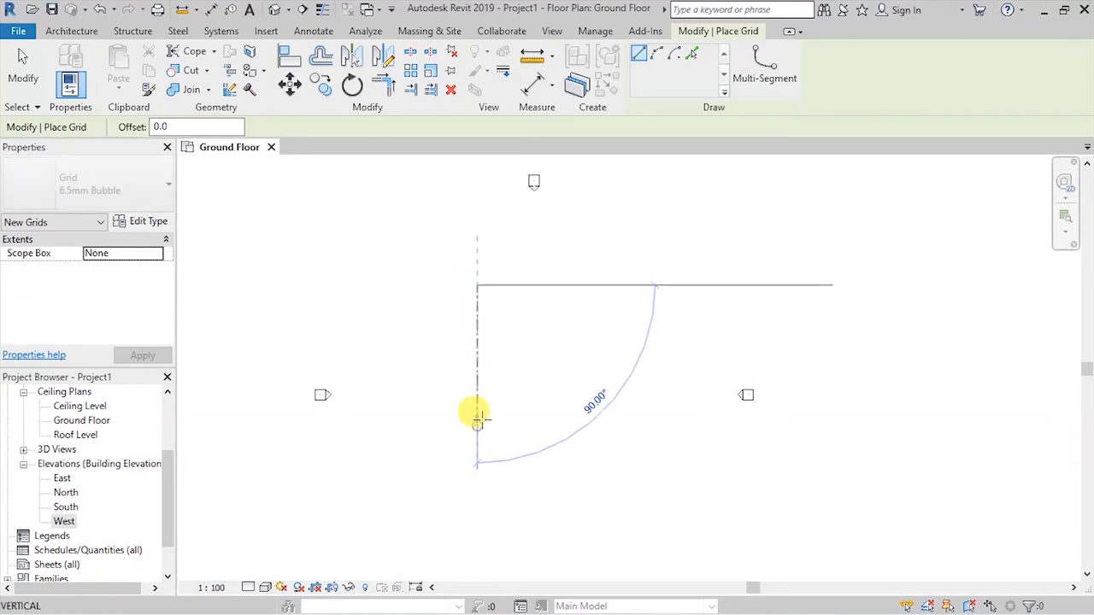
pyautogui.click(477, 538)
pyautogui.click(508, 281)
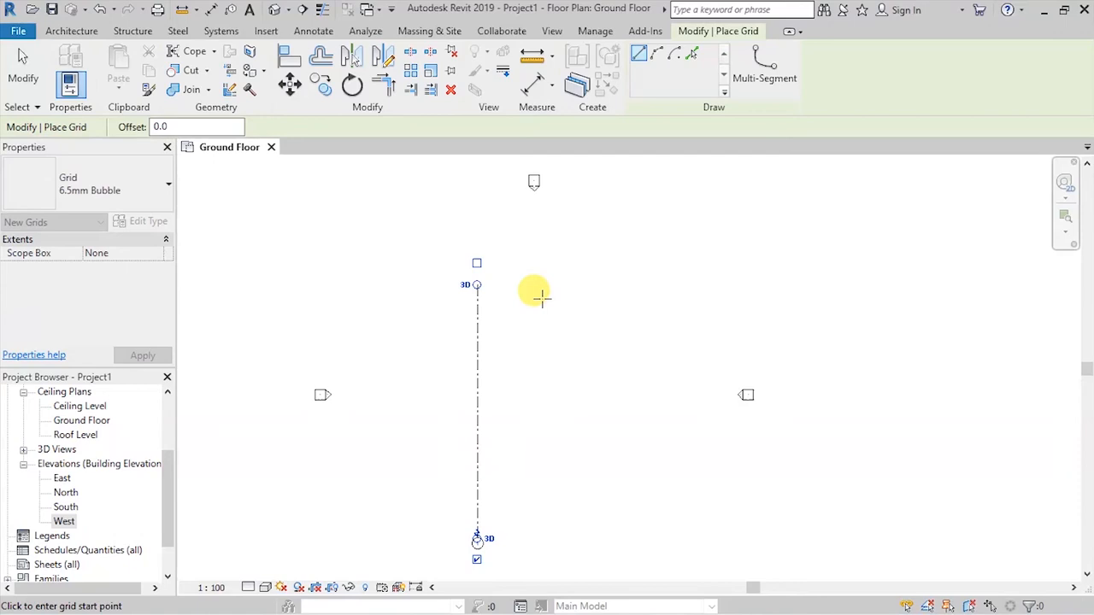
pyautogui.scroll(2, 468, 290)
pyautogui.press('Escape')
pyautogui.press('Escape')
# Step: Rename the vertical grid as A in its bubble
pyautogui.scroll(-3, 569, 325)
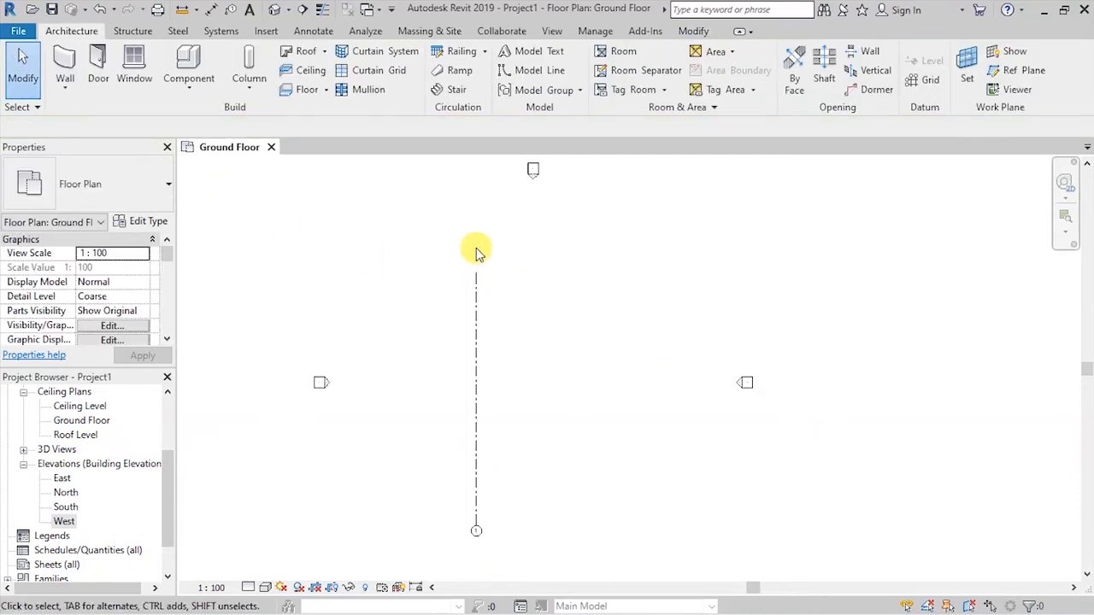
pyautogui.scroll(1, 496, 410)
pyautogui.scroll(2, 472, 462)
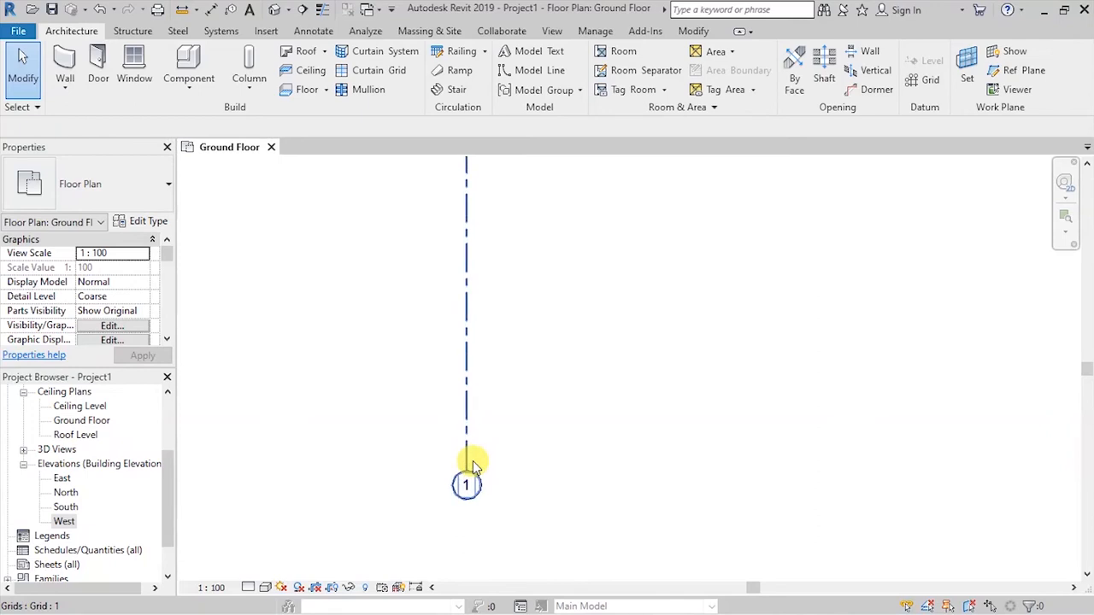
pyautogui.scroll(1, 457, 474)
pyautogui.click(471, 491)
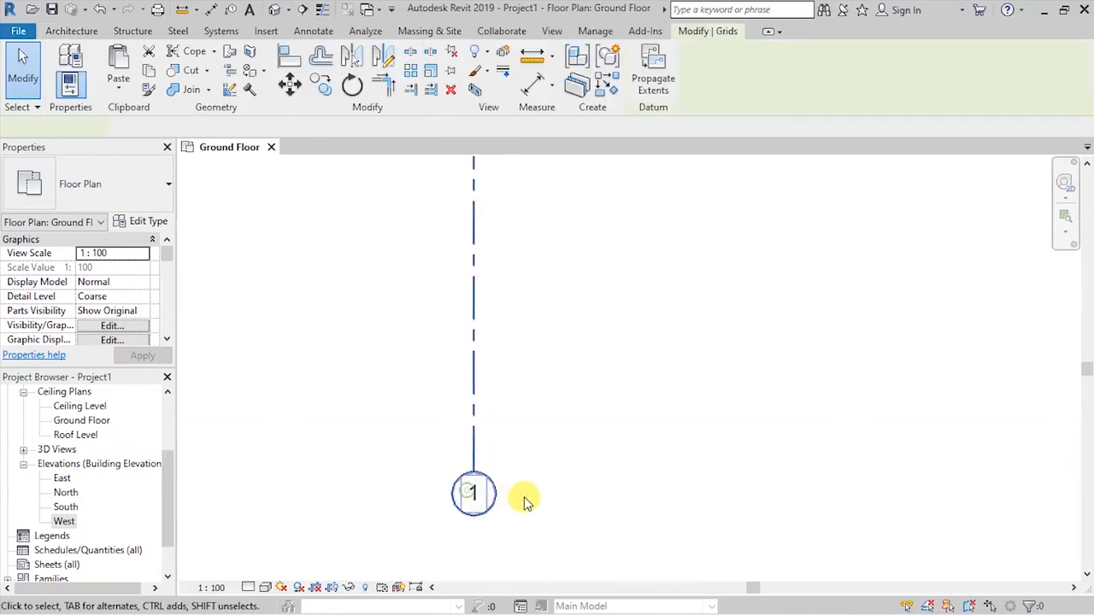
pyautogui.click(477, 491)
pyautogui.doubleClick(431, 492)
pyautogui.write('A')
pyautogui.press('Return')
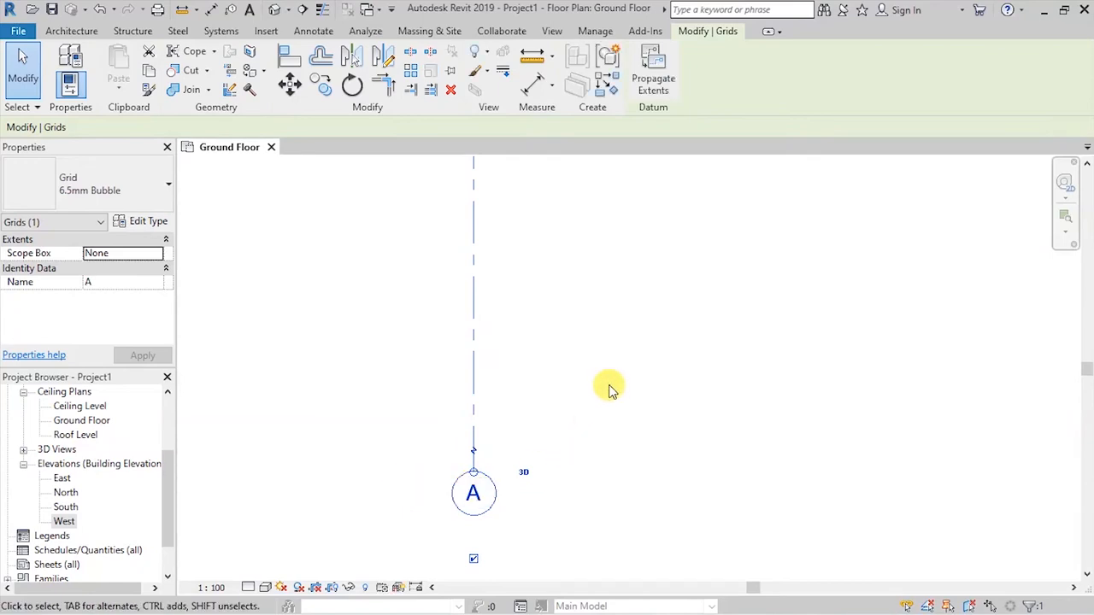
pyautogui.click(519, 384)
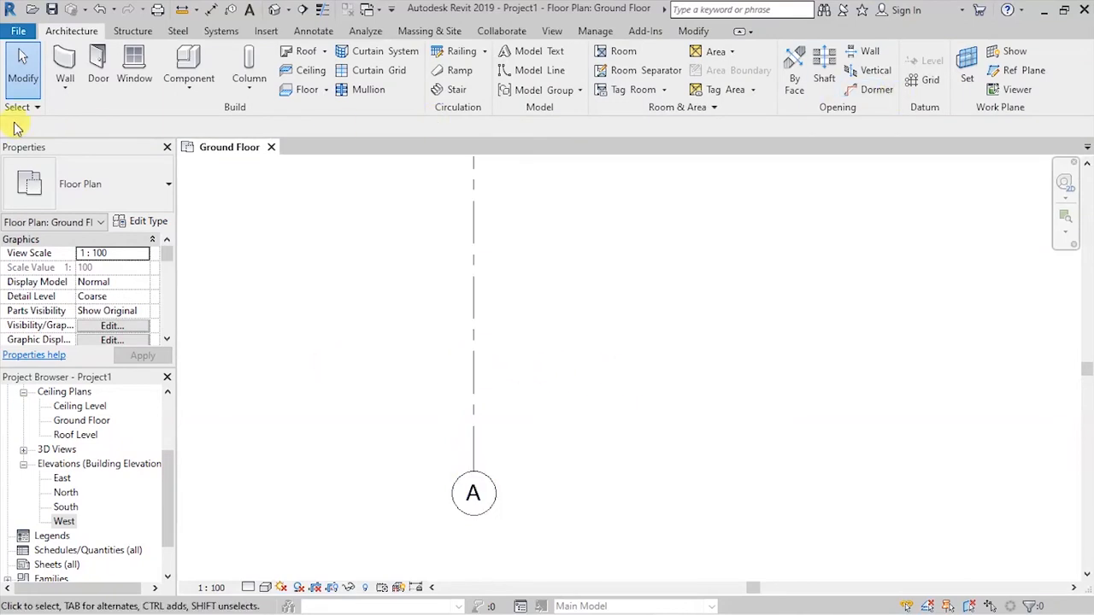
# Step: Place a short vertical grid 2400 to the east of grid A, starting level with grid A's lower end
pyautogui.click(920, 81)
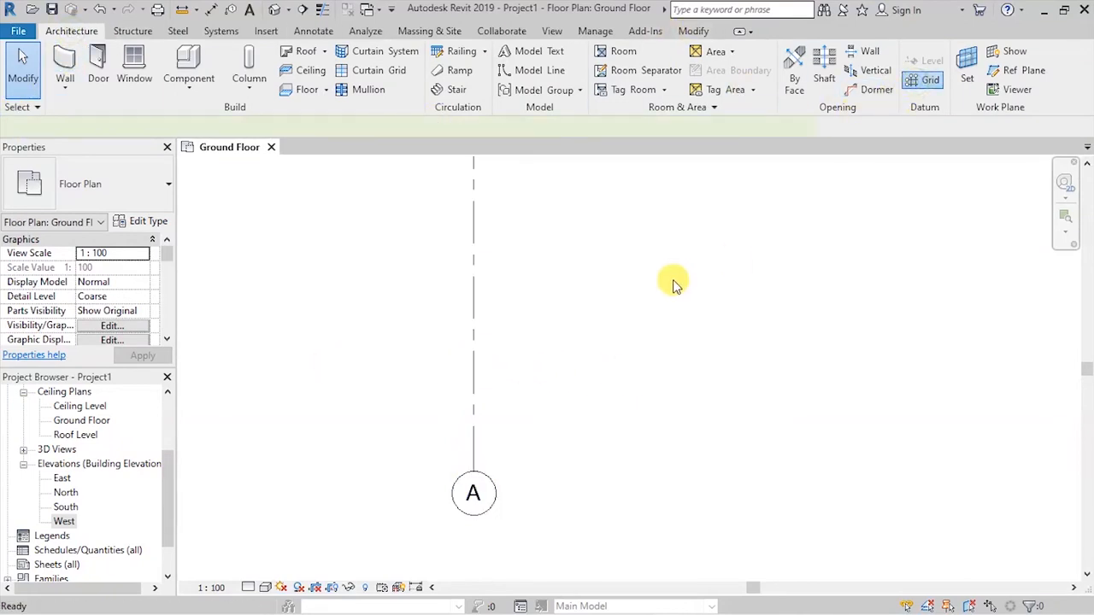
pyautogui.click(474, 355)
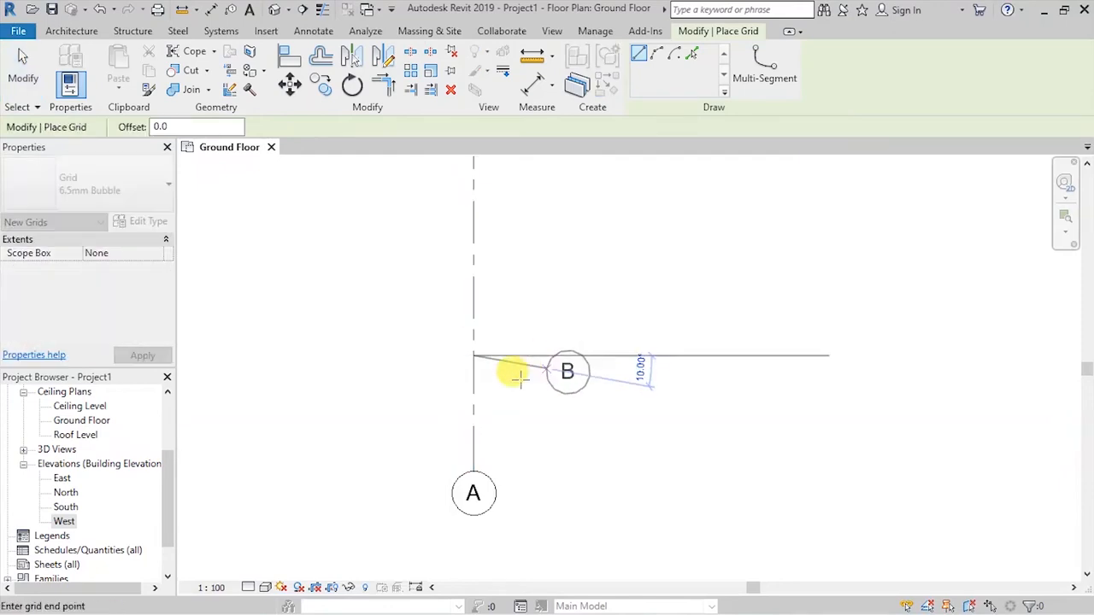
pyautogui.press('Escape')
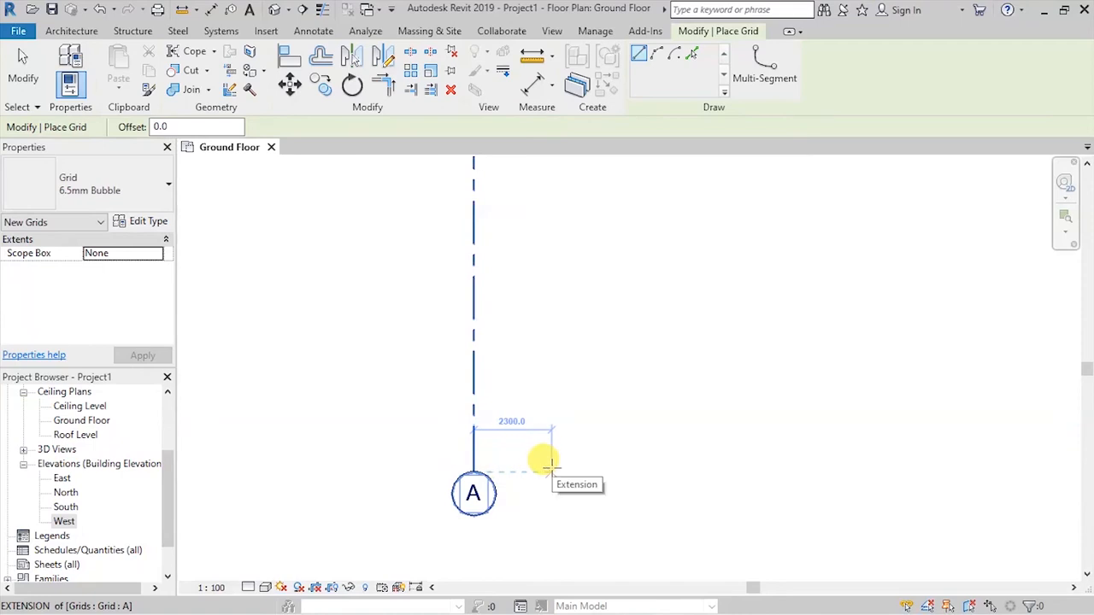
pyautogui.write('24')
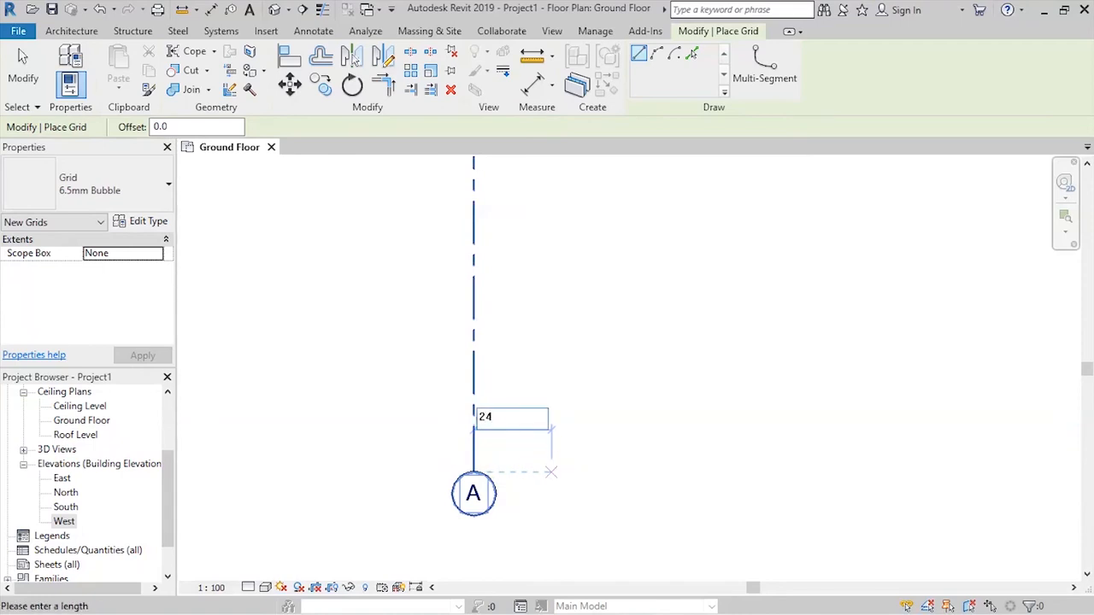
pyautogui.press('Return')
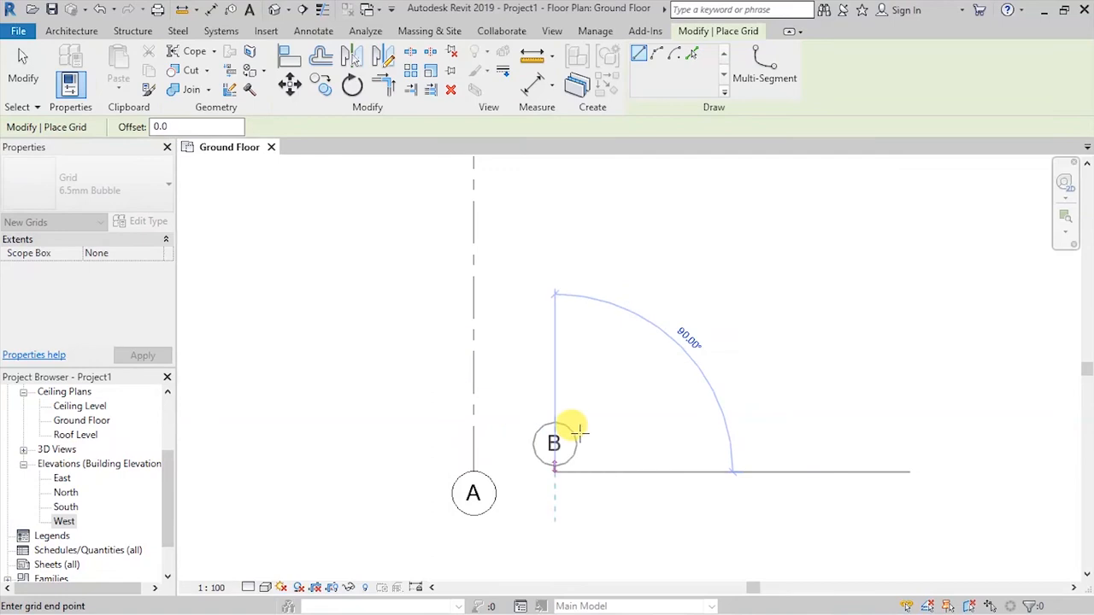
pyautogui.click(556, 480)
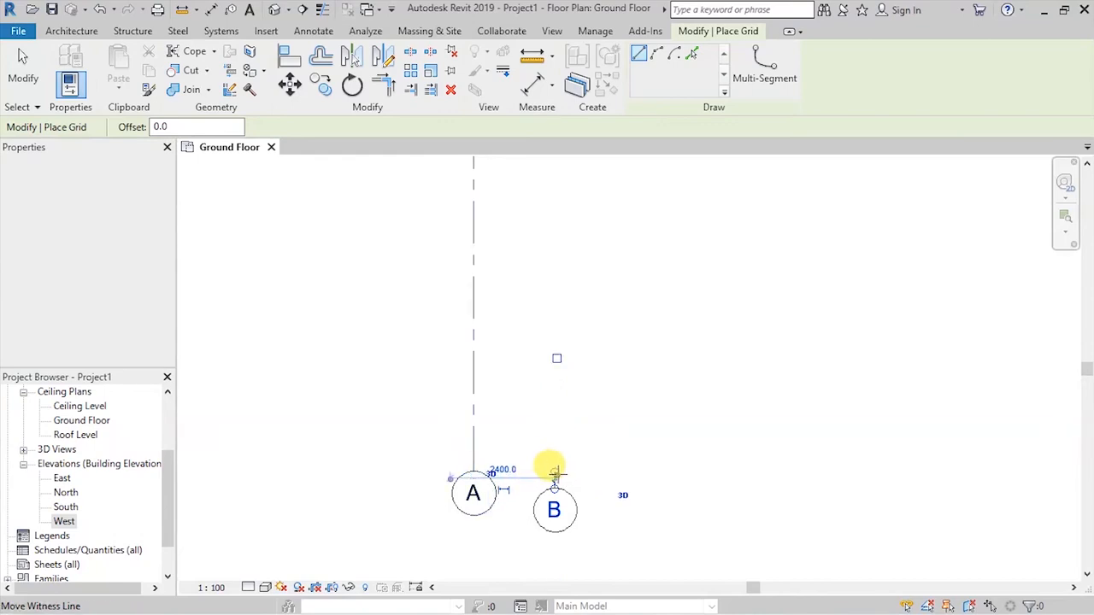
pyautogui.scroll(3, 550, 470)
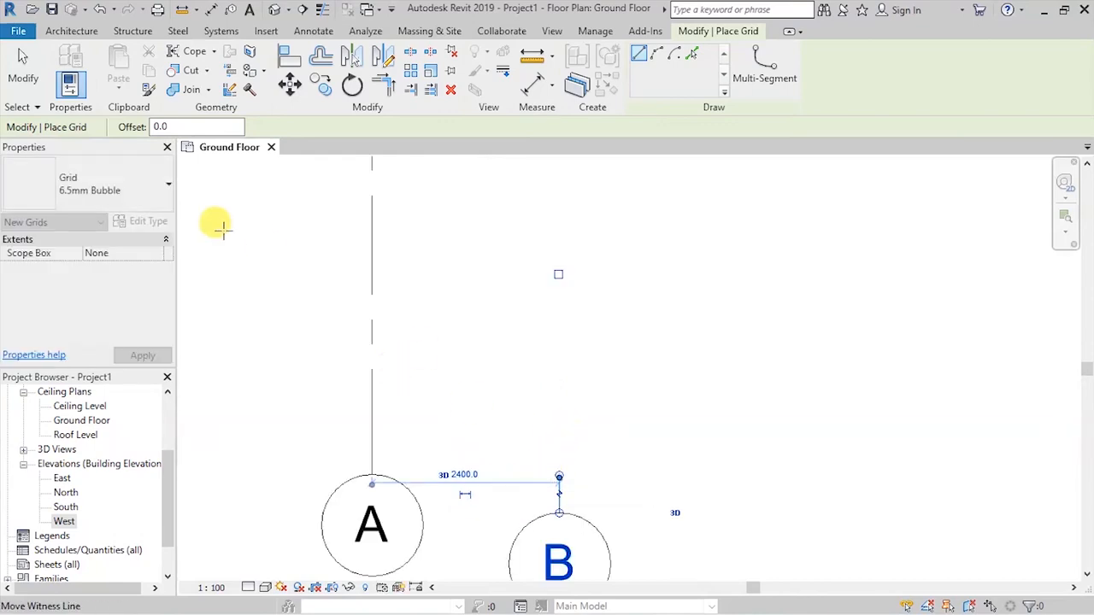
pyautogui.click(23, 68)
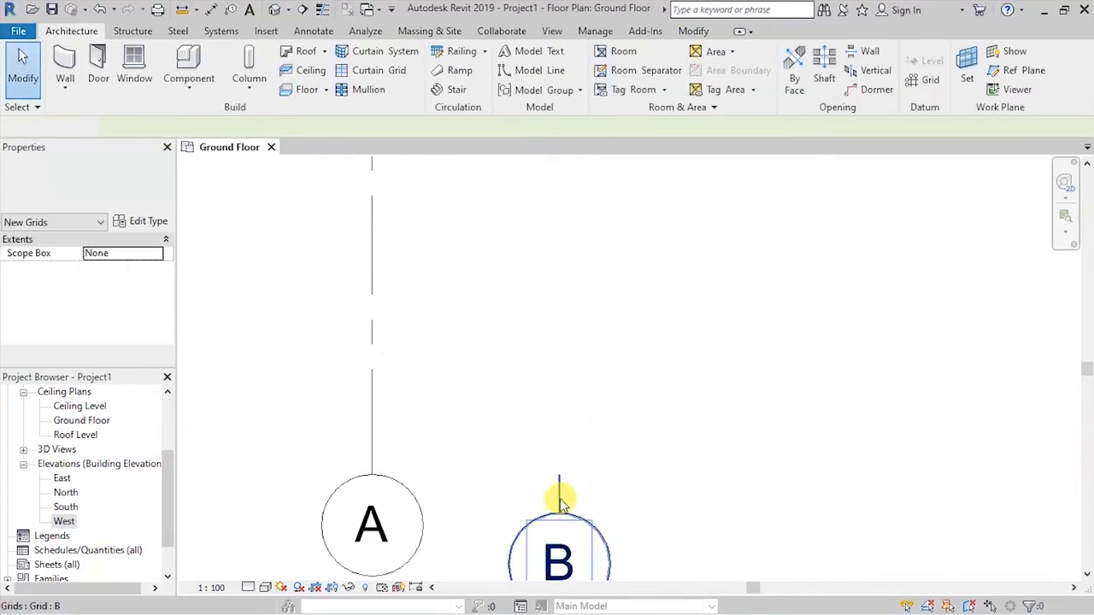
# Step: Stretch both ends of grid B so that they align with the upper and lower ends of grid A
pyautogui.click(560, 500)
pyautogui.moveTo(557, 479); pyautogui.dragTo(562, 242)
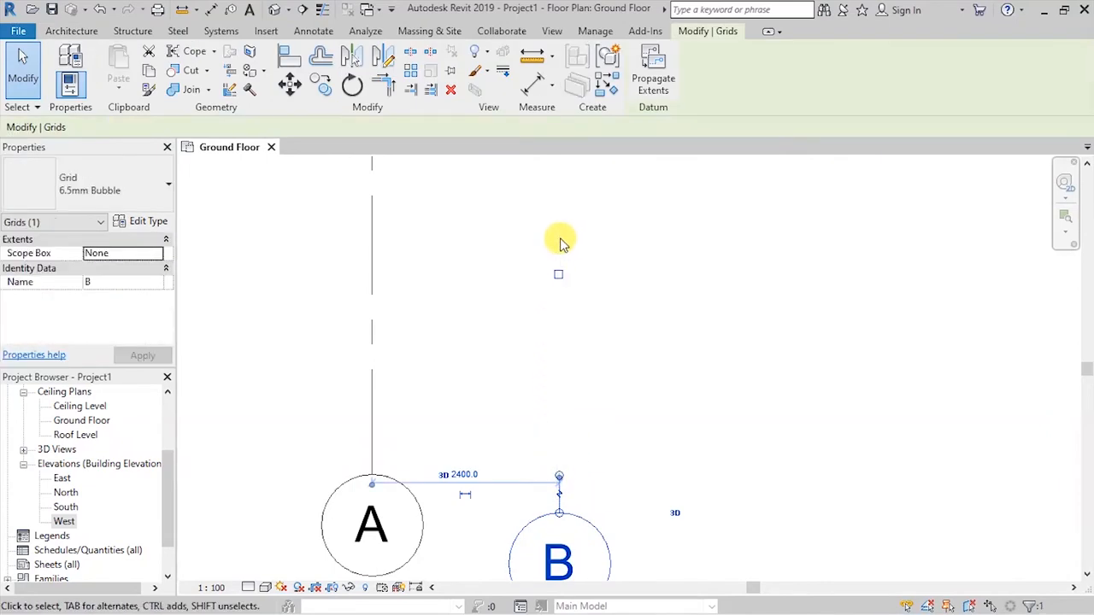
pyautogui.scroll(-5, 581, 354)
pyautogui.scroll(8, 551, 416)
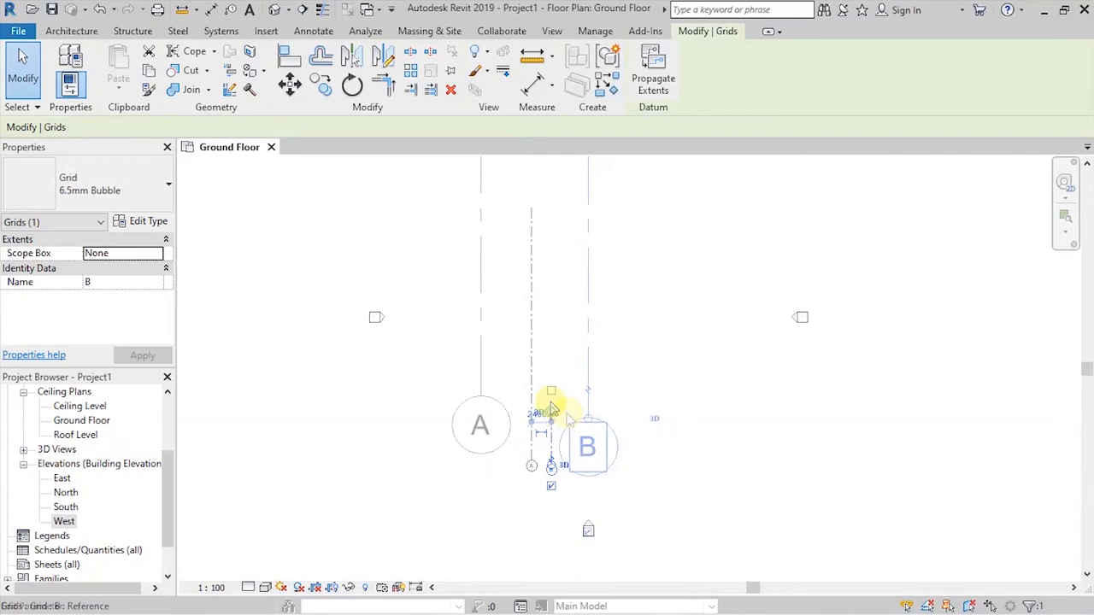
pyautogui.moveTo(602, 423); pyautogui.dragTo(603, 386)
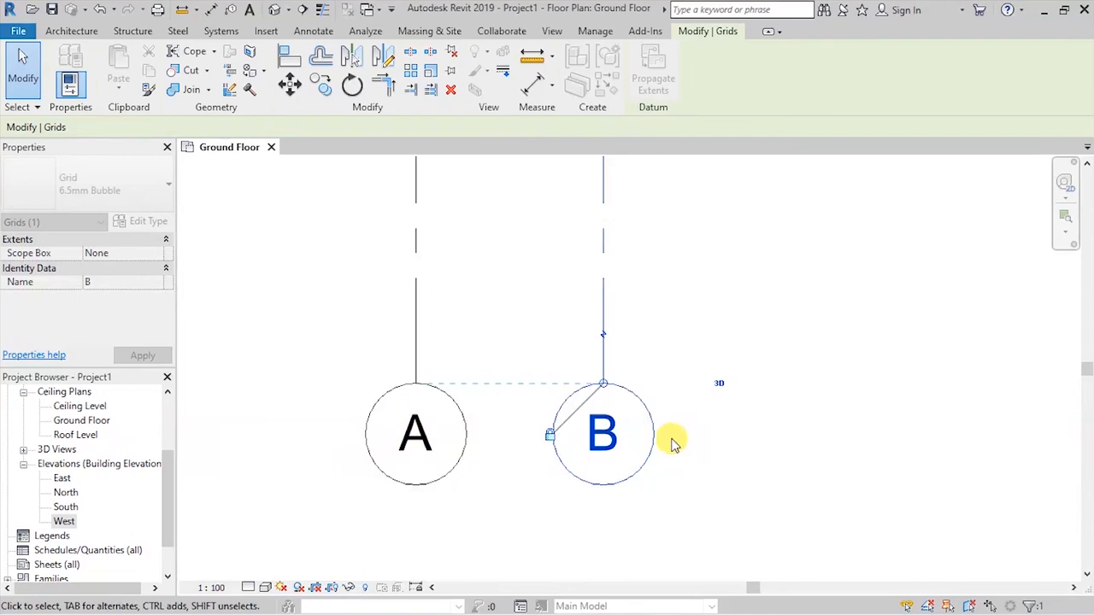
pyautogui.click(726, 464)
pyautogui.scroll(-7, 427, 511)
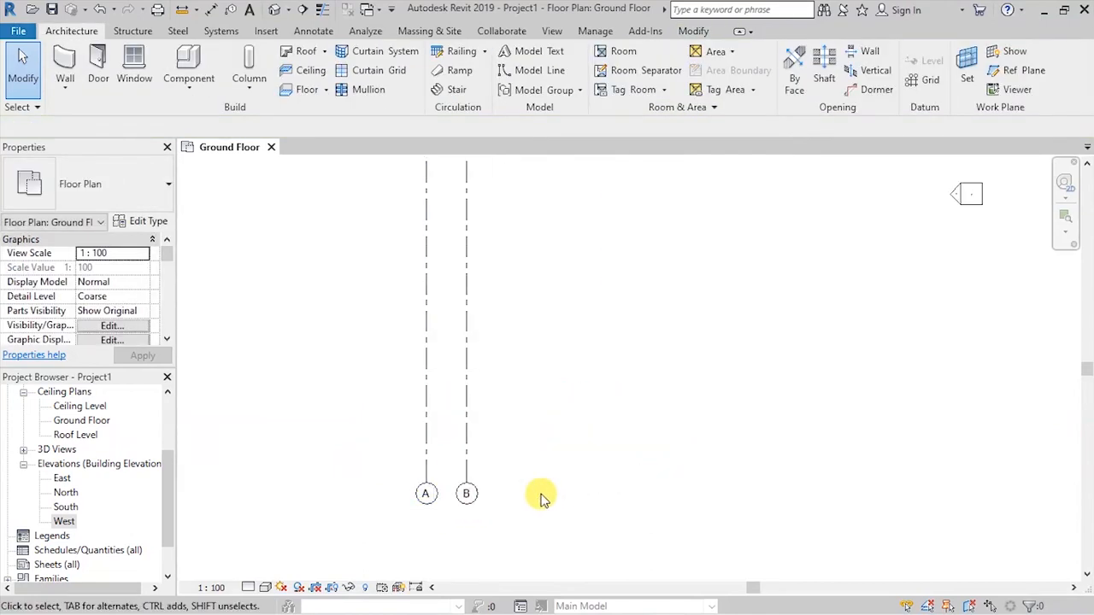
pyautogui.scroll(-3, 513, 504)
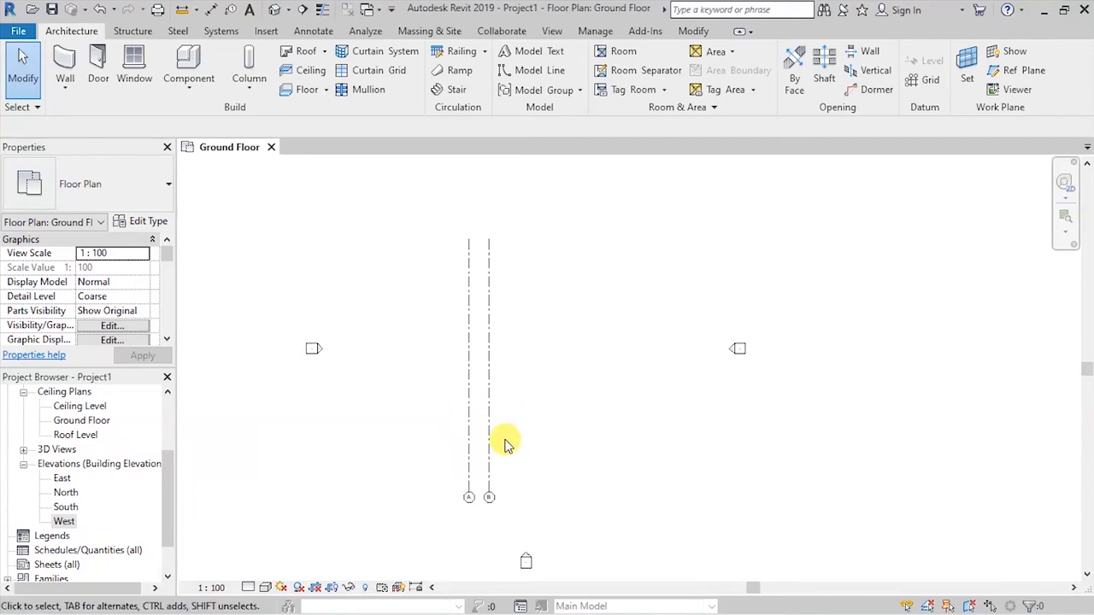
# Step: Place a short vertical grid 1200 to the east of grid B, starting level with the lower ends of grids A and B
pyautogui.scroll(5, 504, 483)
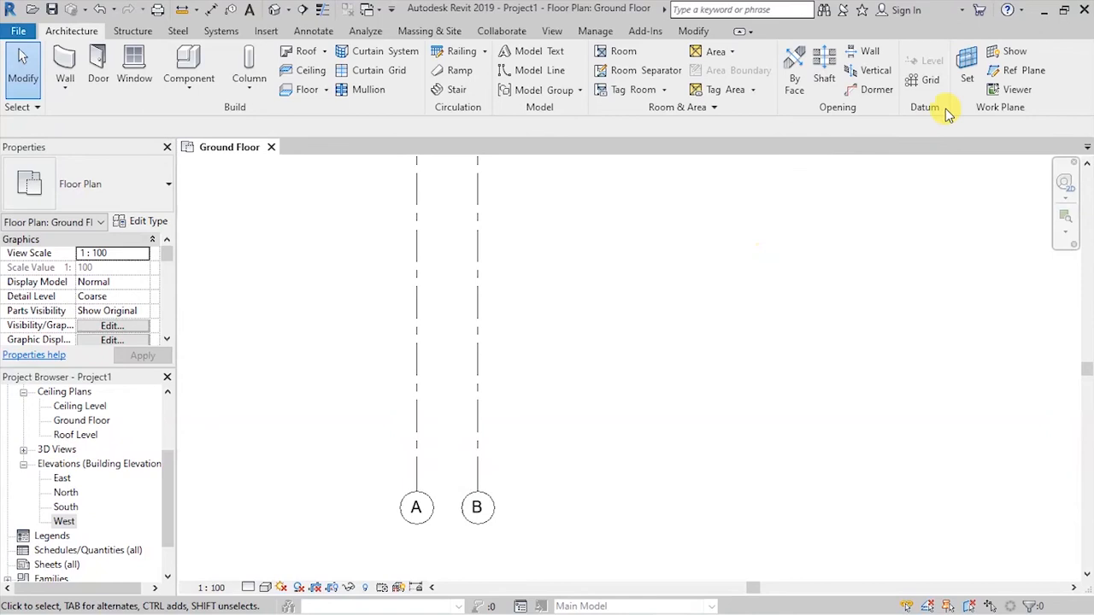
pyautogui.click(922, 82)
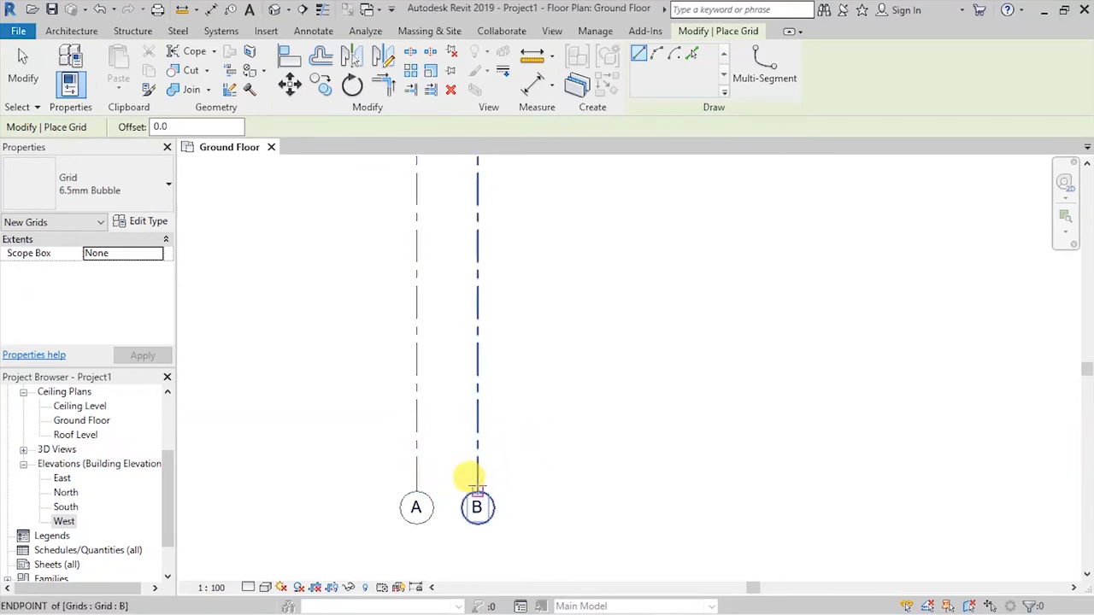
pyautogui.click(527, 489)
pyautogui.write('1200')
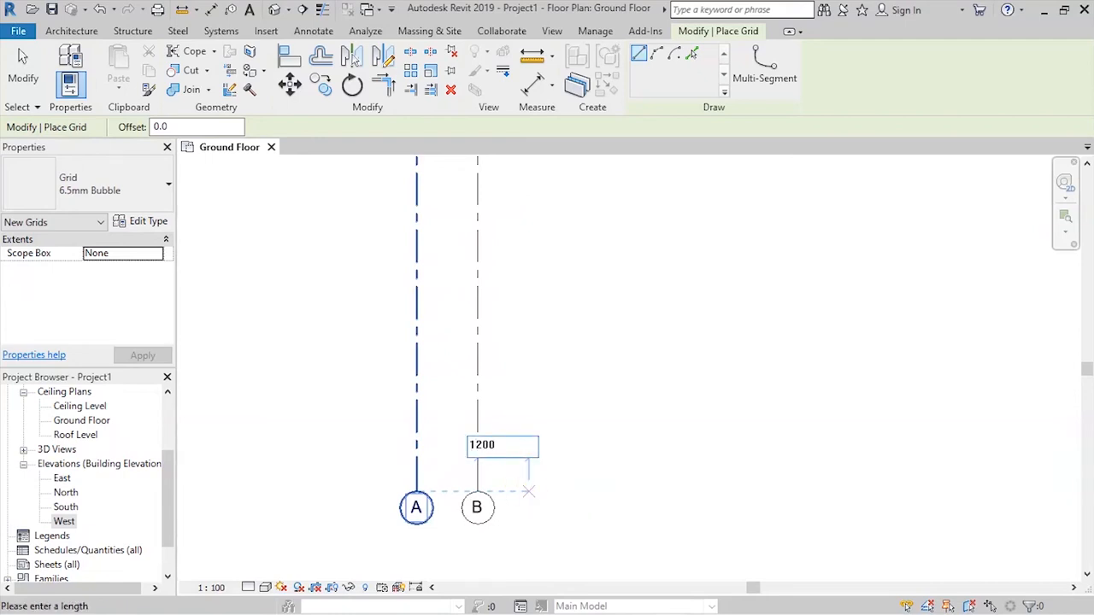
pyautogui.press('Return')
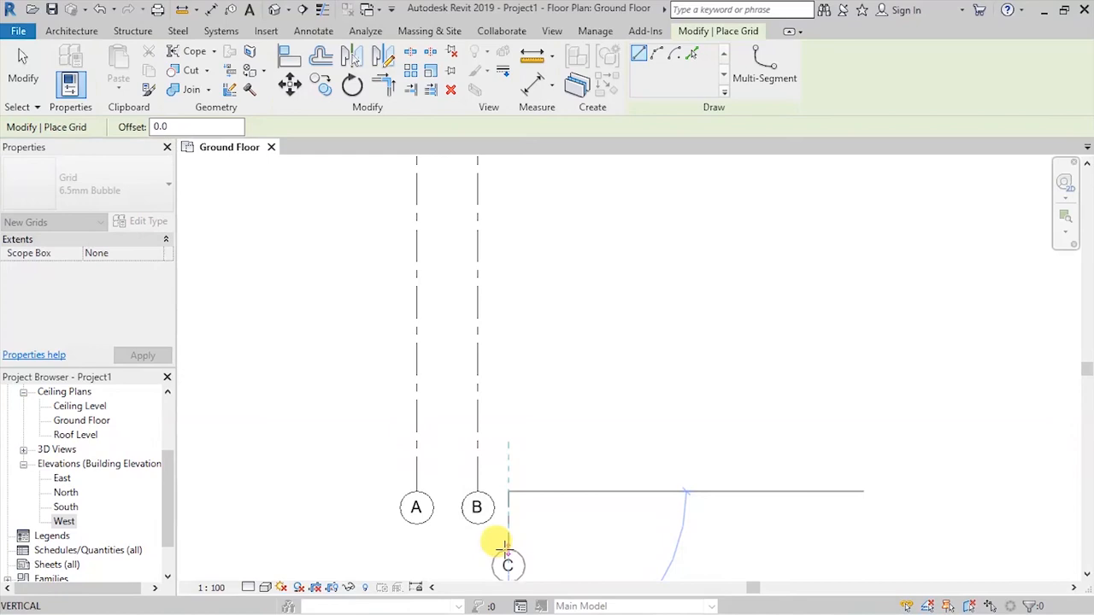
pyautogui.click(506, 547)
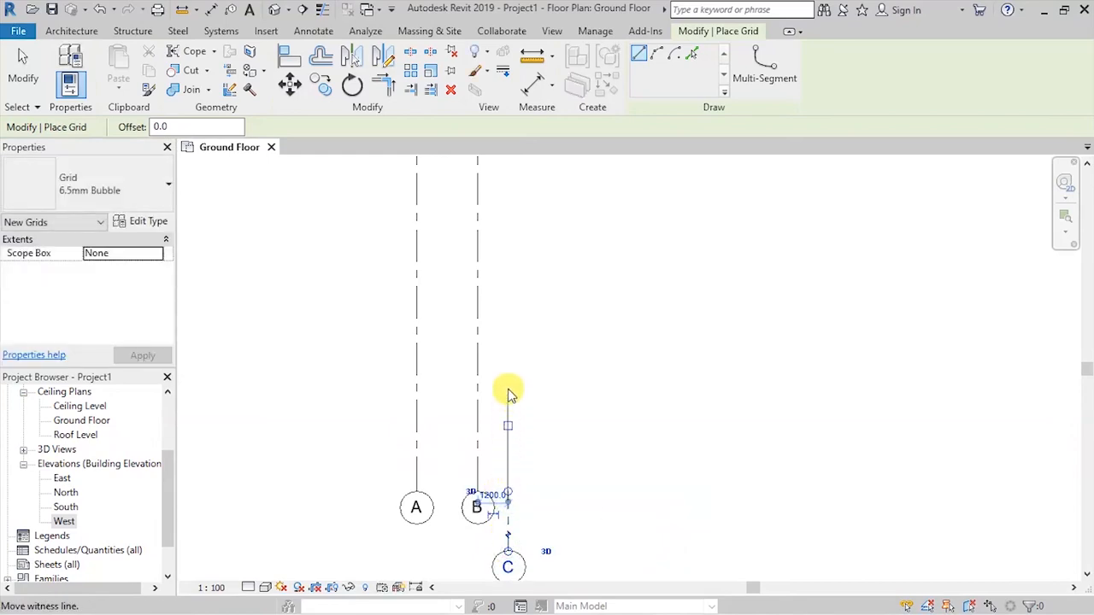
pyautogui.click(23, 70)
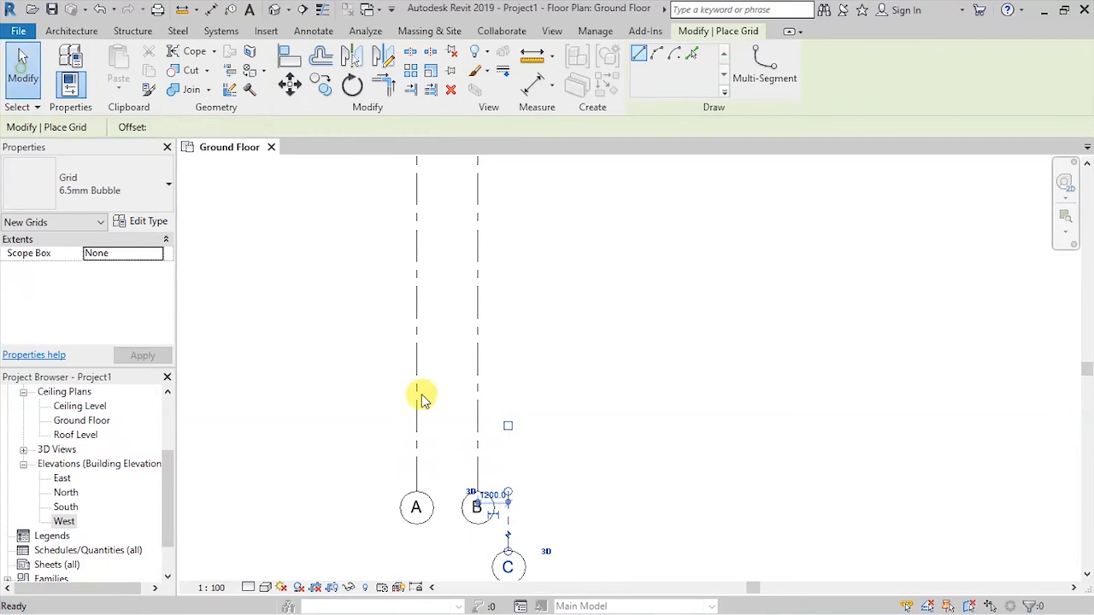
# Step: Stretch both ends of grid C so that they align with the upper and lower ends of grids A and B
pyautogui.click(509, 498)
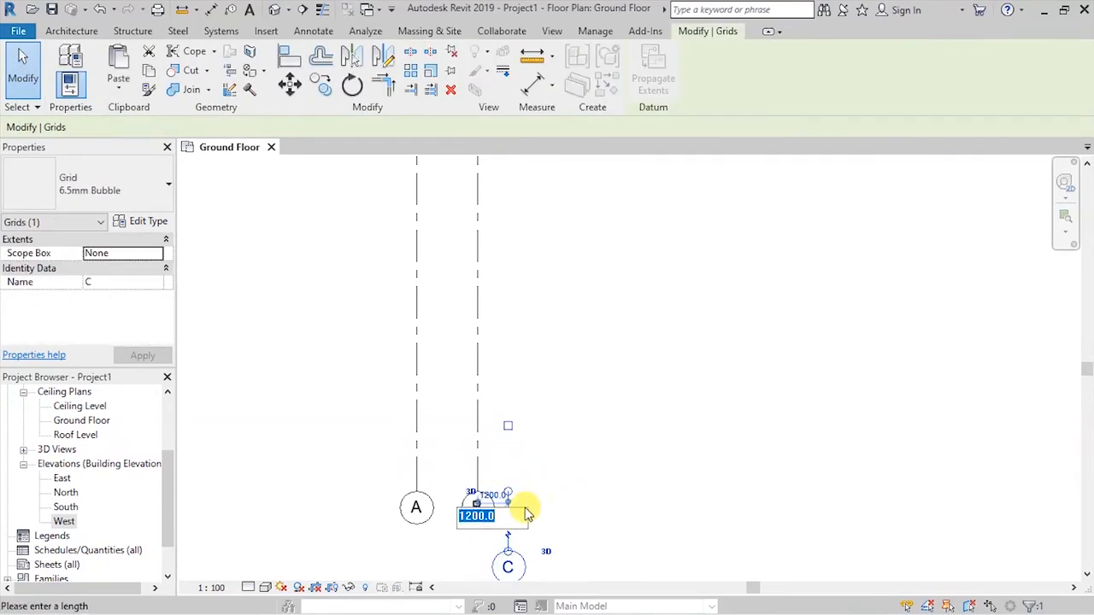
pyautogui.click(572, 469)
pyautogui.scroll(5, 526, 515)
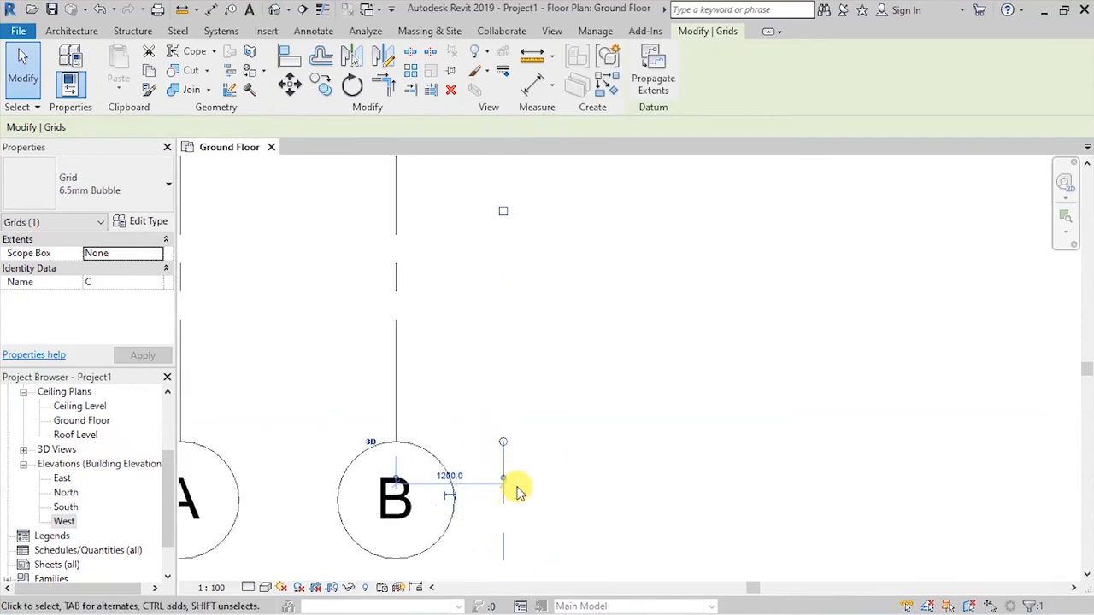
pyautogui.moveTo(501, 442); pyautogui.dragTo(500, 274)
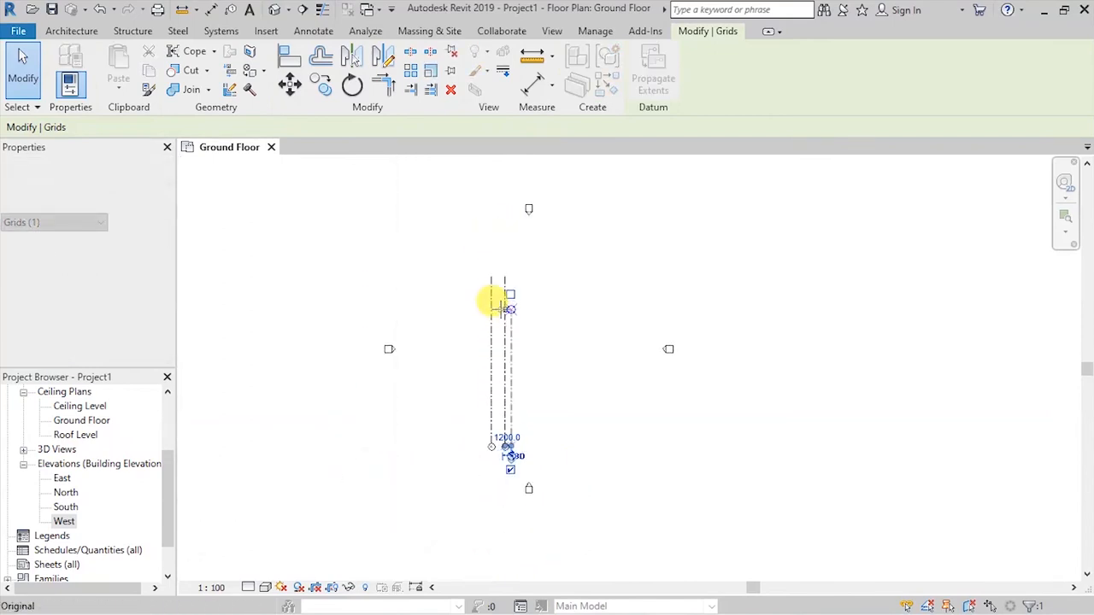
pyautogui.scroll(4, 502, 305)
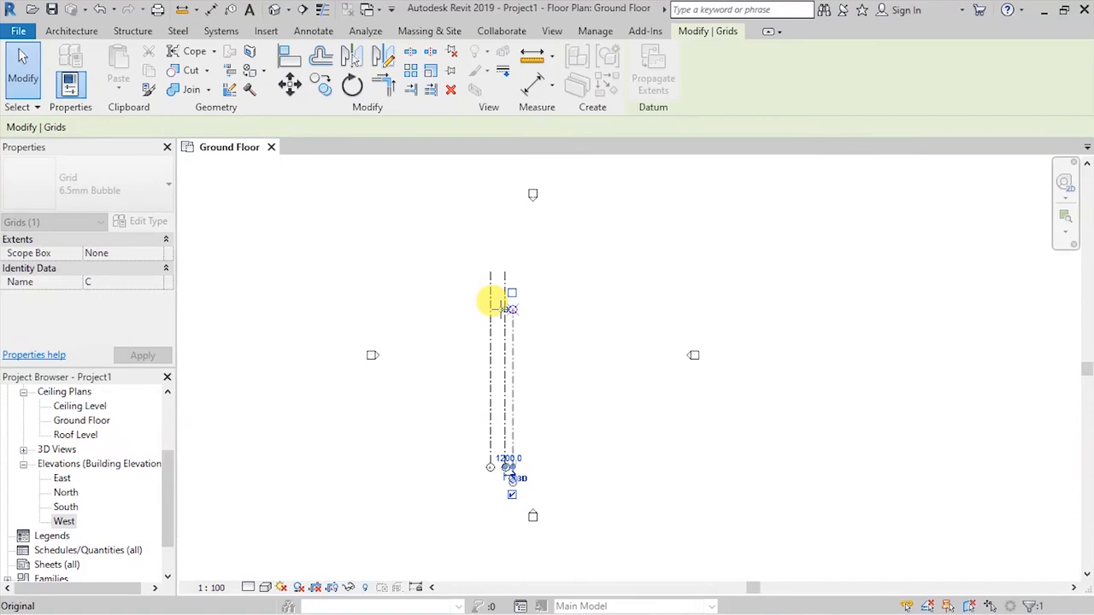
pyautogui.moveTo(504, 297); pyautogui.dragTo(535, 196)
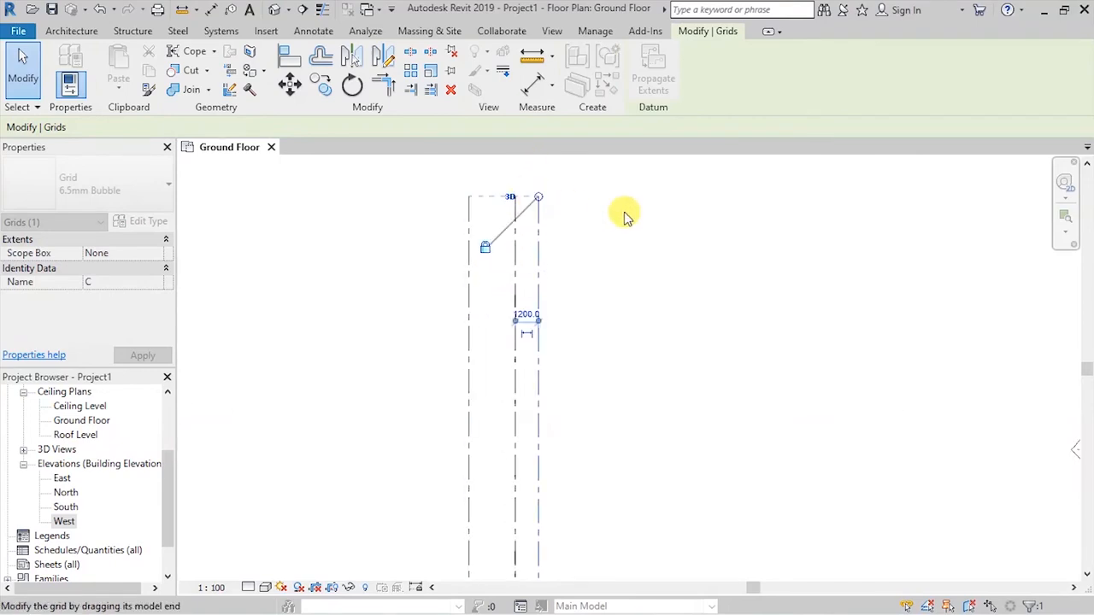
pyautogui.scroll(-3, 469, 213)
pyautogui.scroll(4, 484, 456)
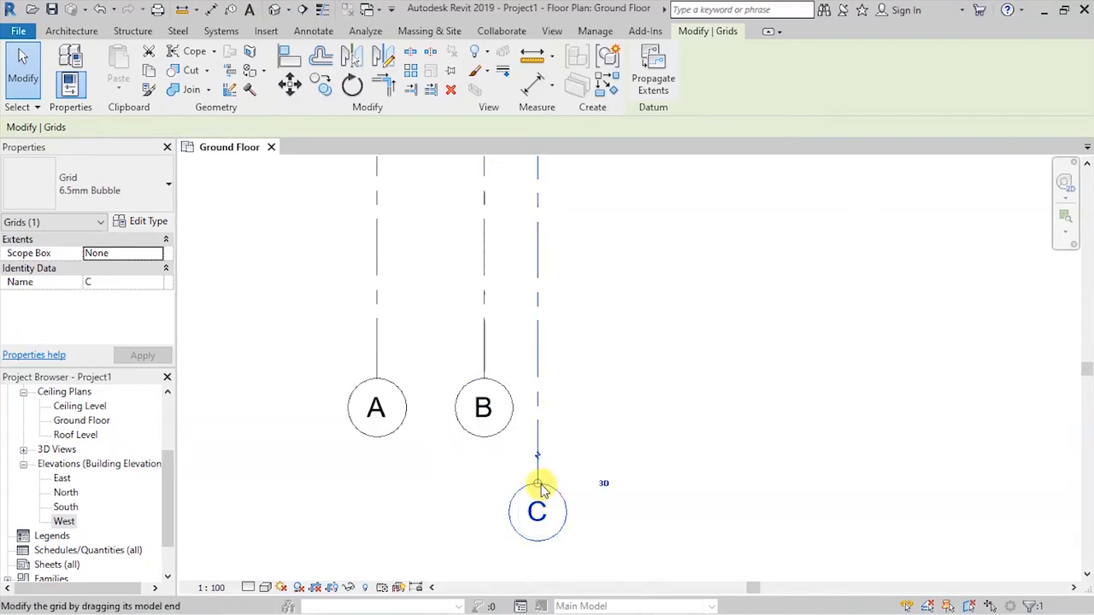
pyautogui.moveTo(538, 485); pyautogui.dragTo(537, 376)
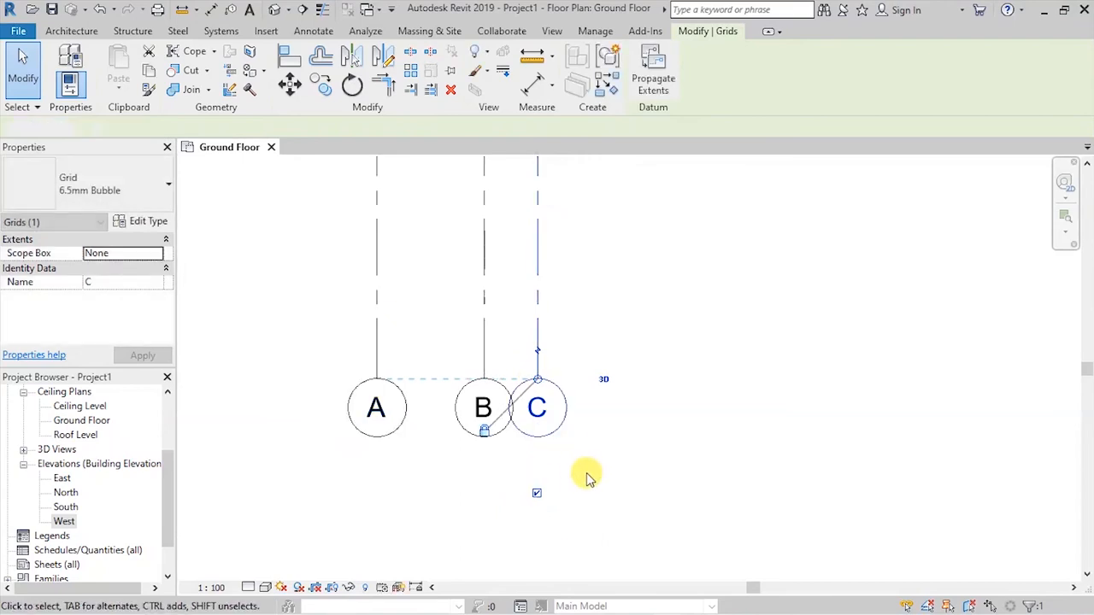
pyautogui.click(459, 531)
pyautogui.scroll(-3, 459, 532)
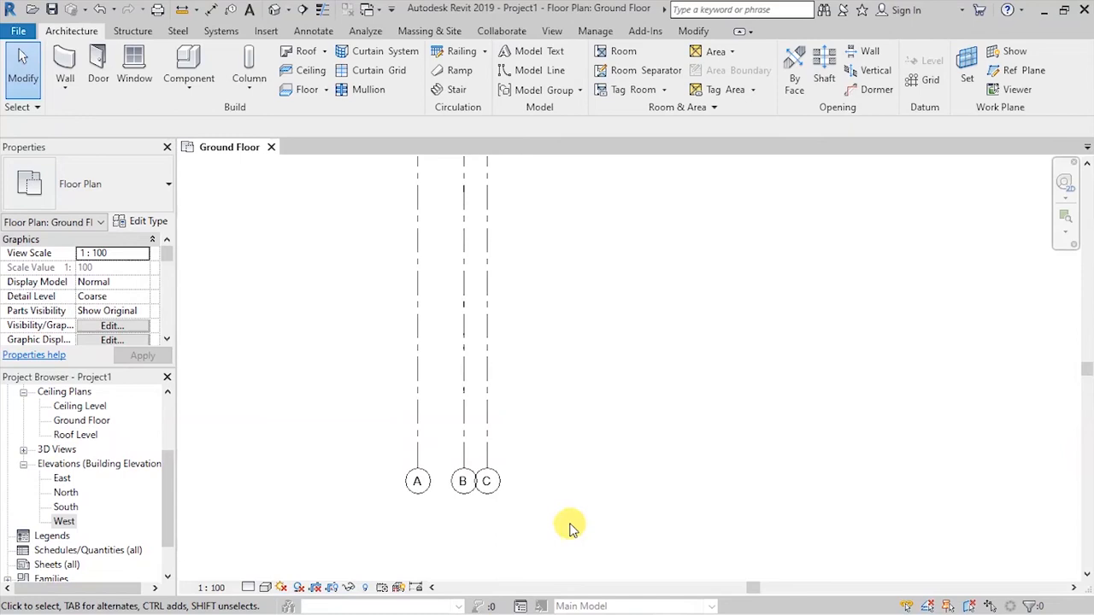
# Step: Draw a vertical grid 3600 to the east of grid C, running from the upper ends to the lower ends of the existing grids
pyautogui.scroll(-2, 464, 530)
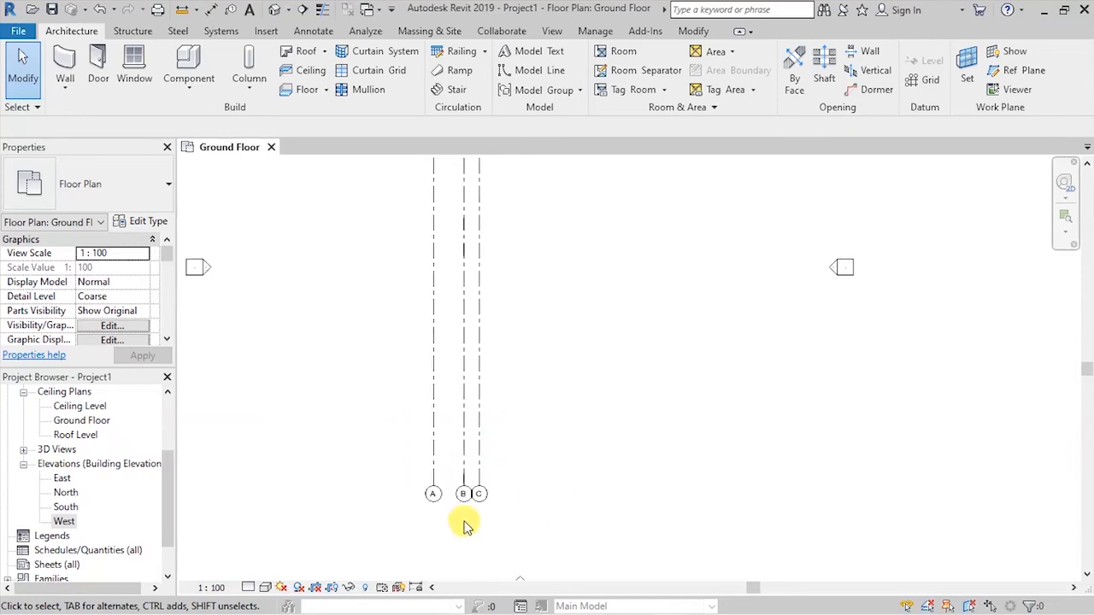
pyautogui.scroll(4, 489, 257)
pyautogui.scroll(-1, 499, 355)
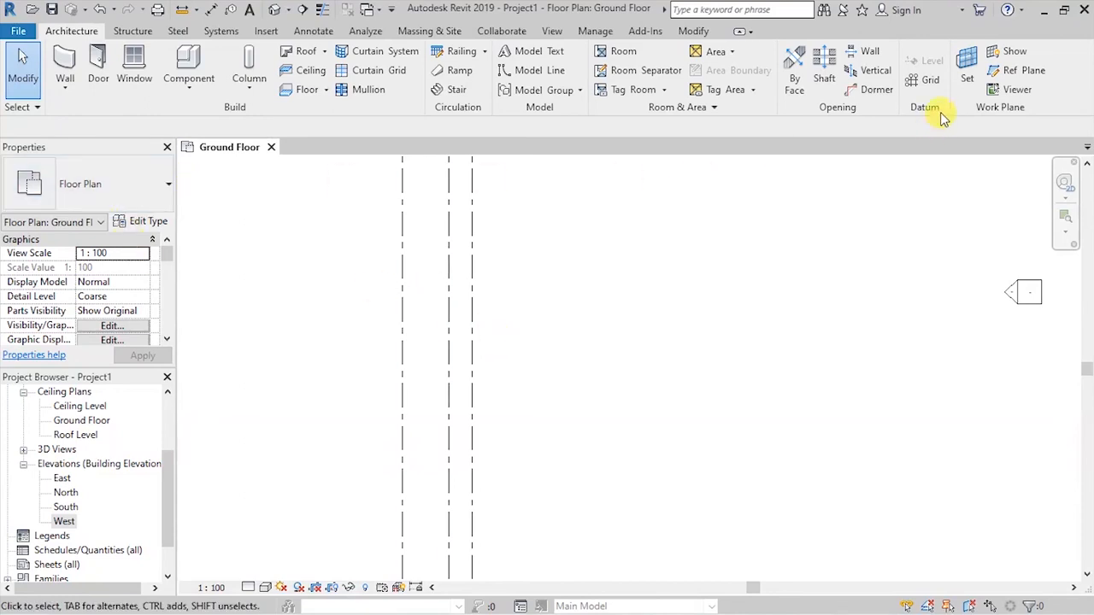
pyautogui.click(929, 79)
pyautogui.scroll(-1, 476, 190)
pyautogui.scroll(-1, 521, 359)
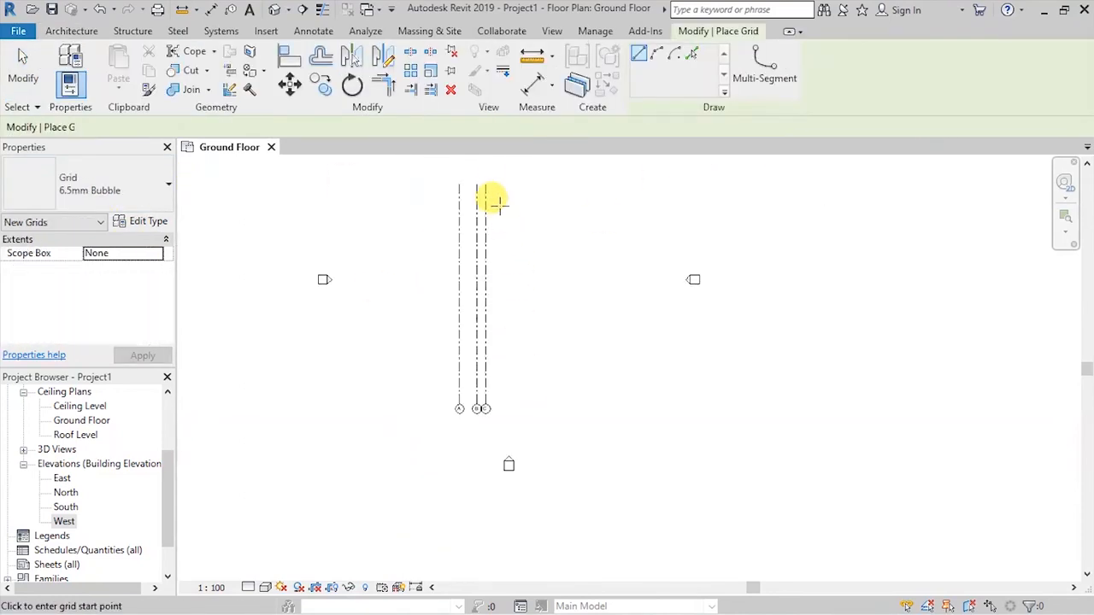
pyautogui.scroll(5, 500, 193)
pyautogui.scroll(2, 500, 188)
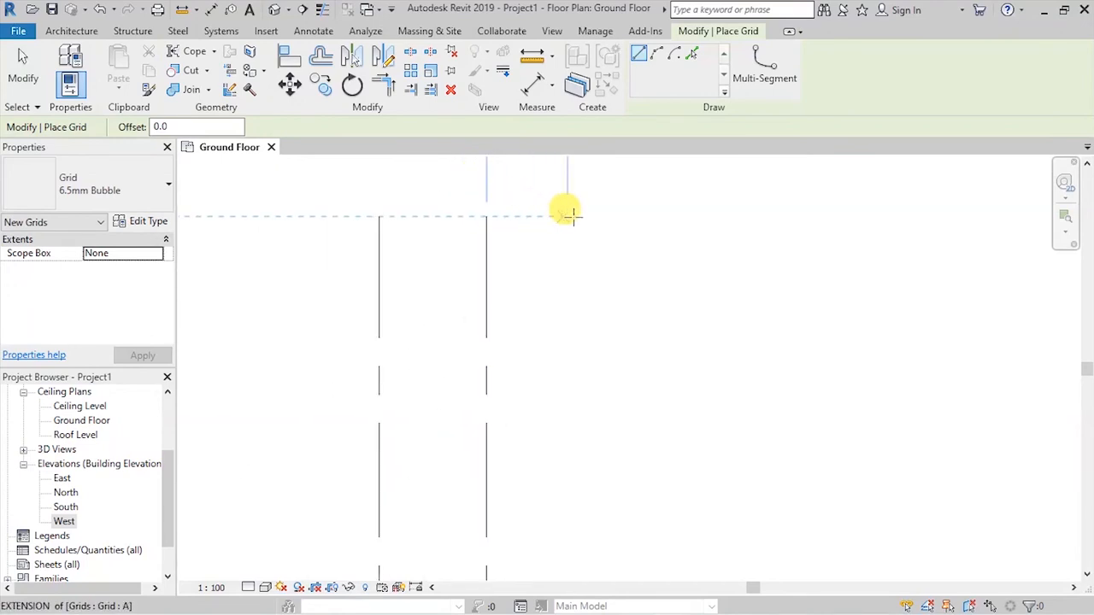
pyautogui.scroll(-3, 584, 347)
pyautogui.scroll(2, 583, 281)
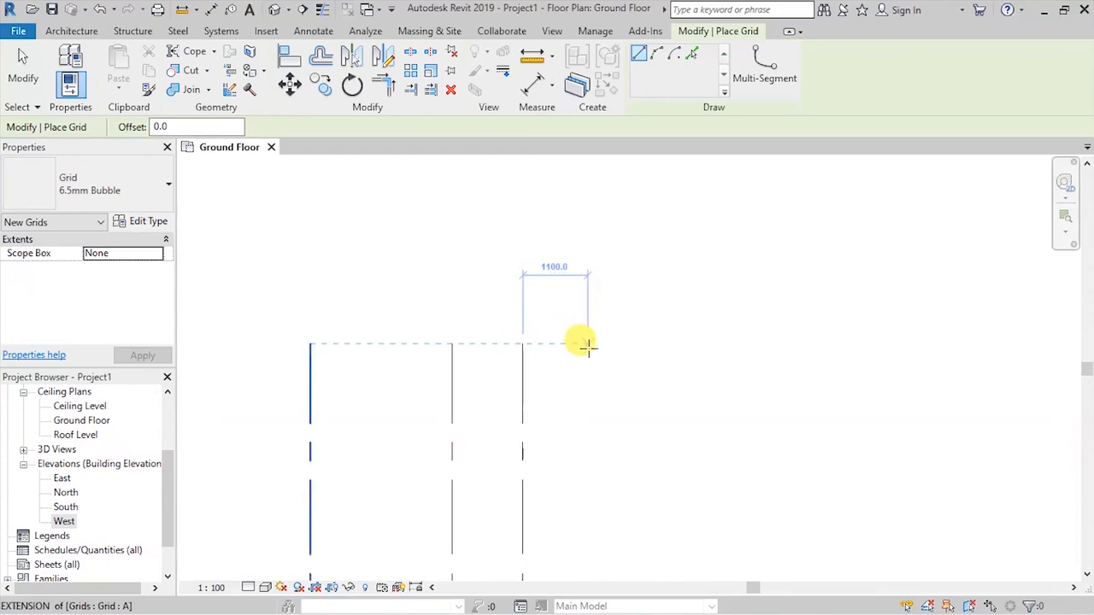
pyautogui.write('3')
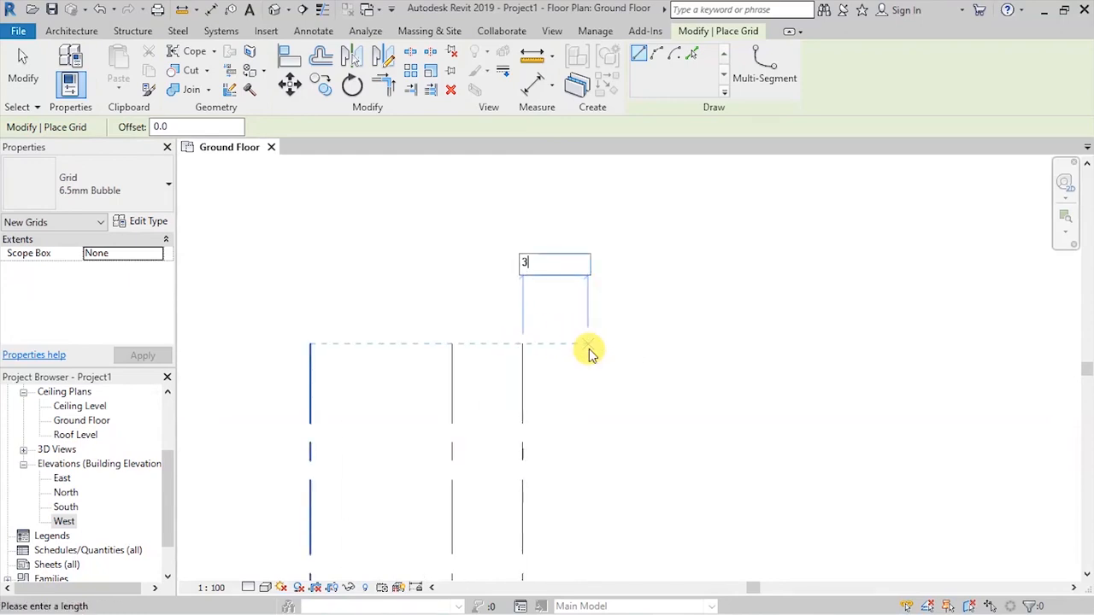
pyautogui.write('600')
pyautogui.press('Return')
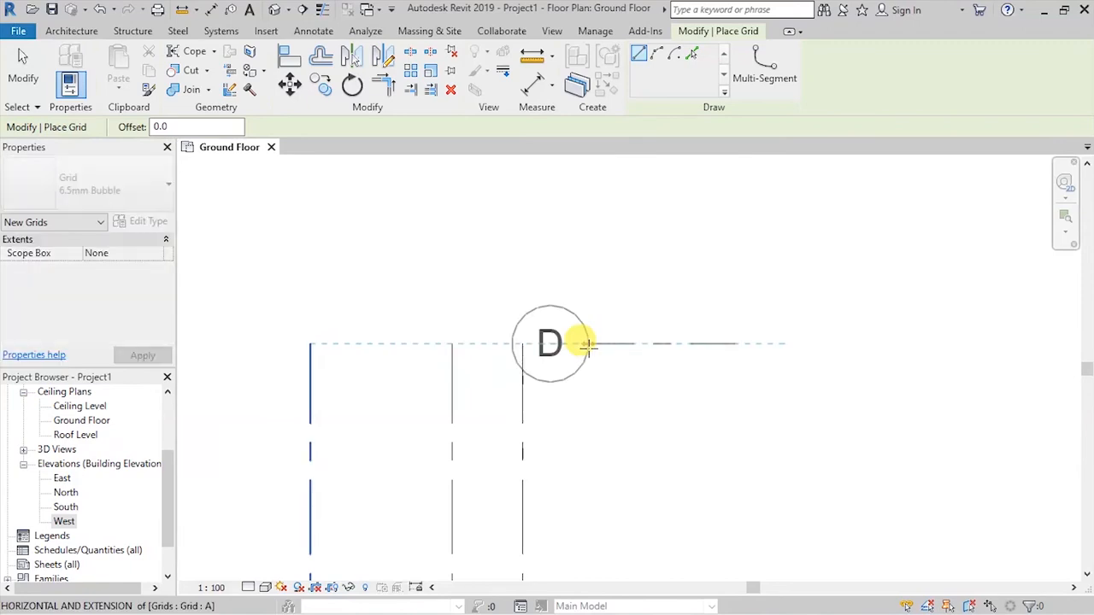
pyautogui.scroll(-2, 590, 325)
pyautogui.scroll(-5, 585, 306)
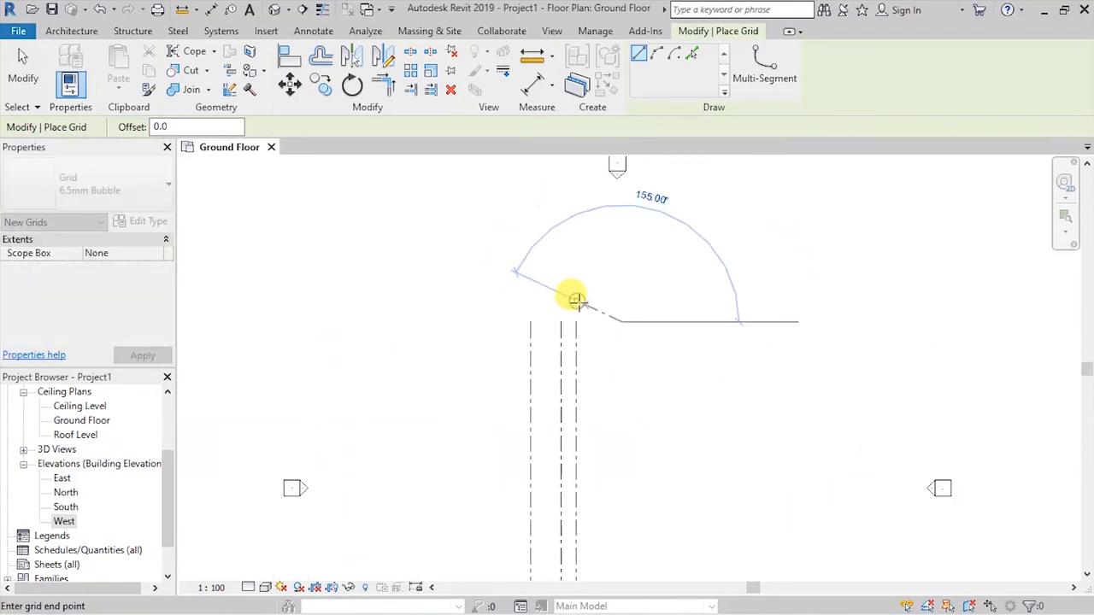
pyautogui.scroll(-2, 552, 288)
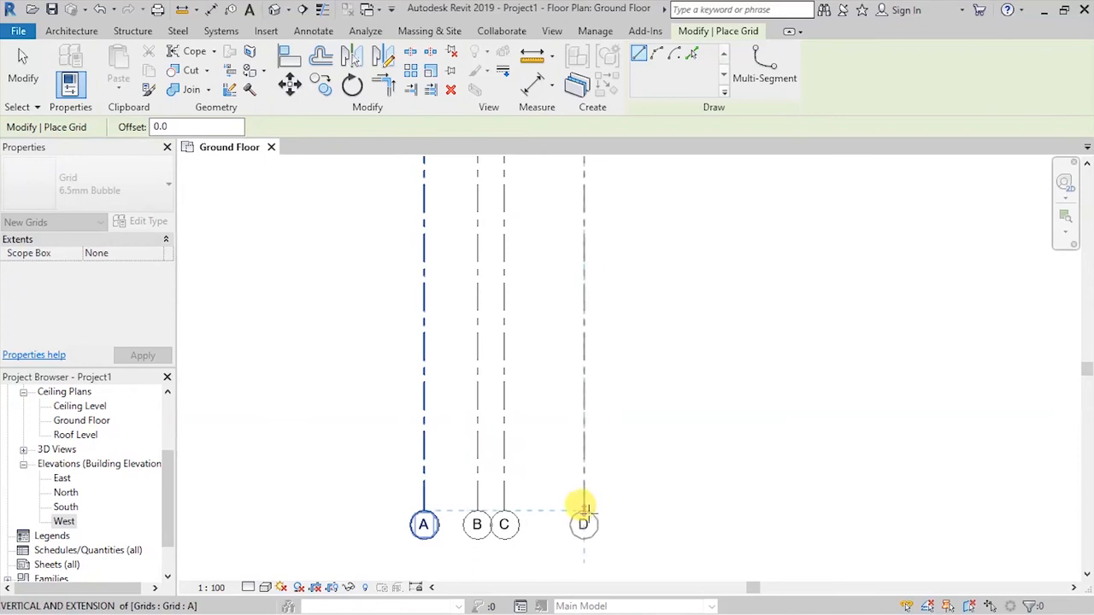
pyautogui.click(584, 510)
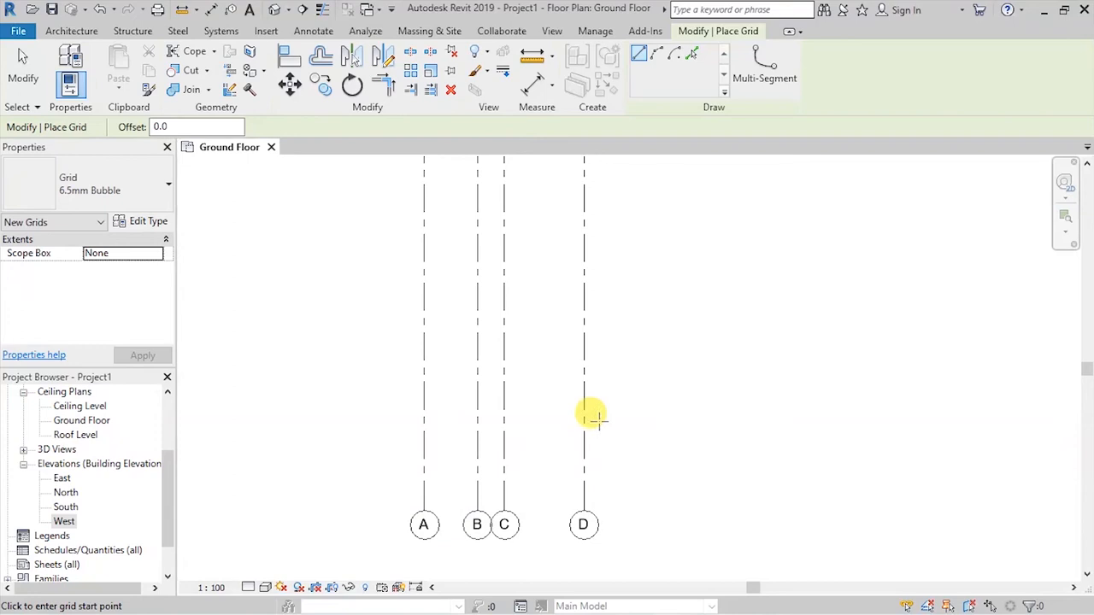
# Step: Open the project units settings and review the available disciplines, keeping Common selected
pyautogui.scroll(-4, 567, 503)
pyautogui.scroll(6, 544, 239)
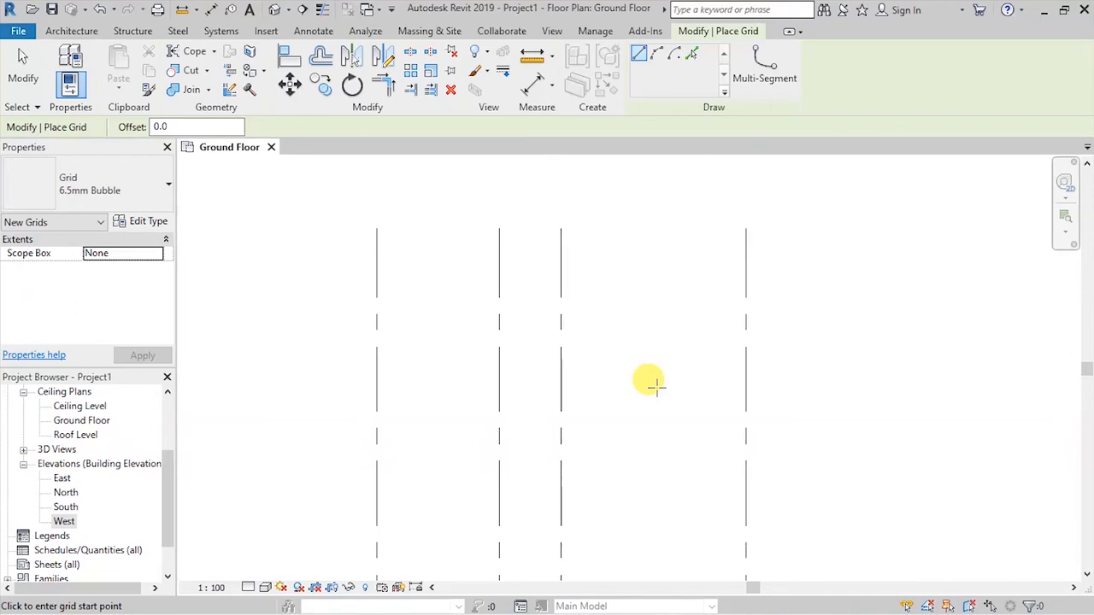
pyautogui.press('u')
pyautogui.press('n')
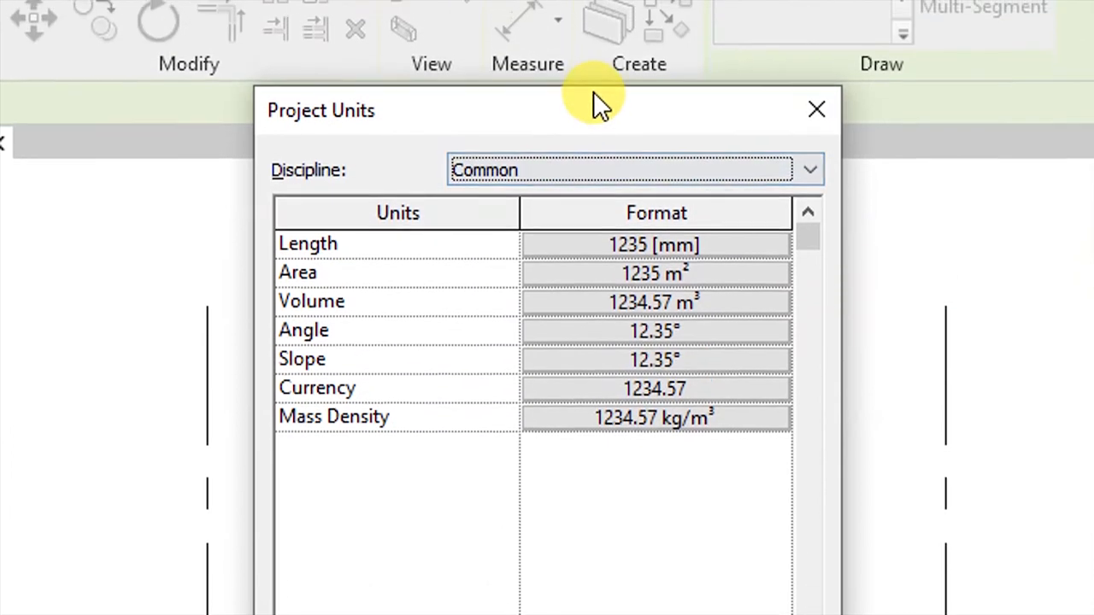
pyautogui.click(571, 176)
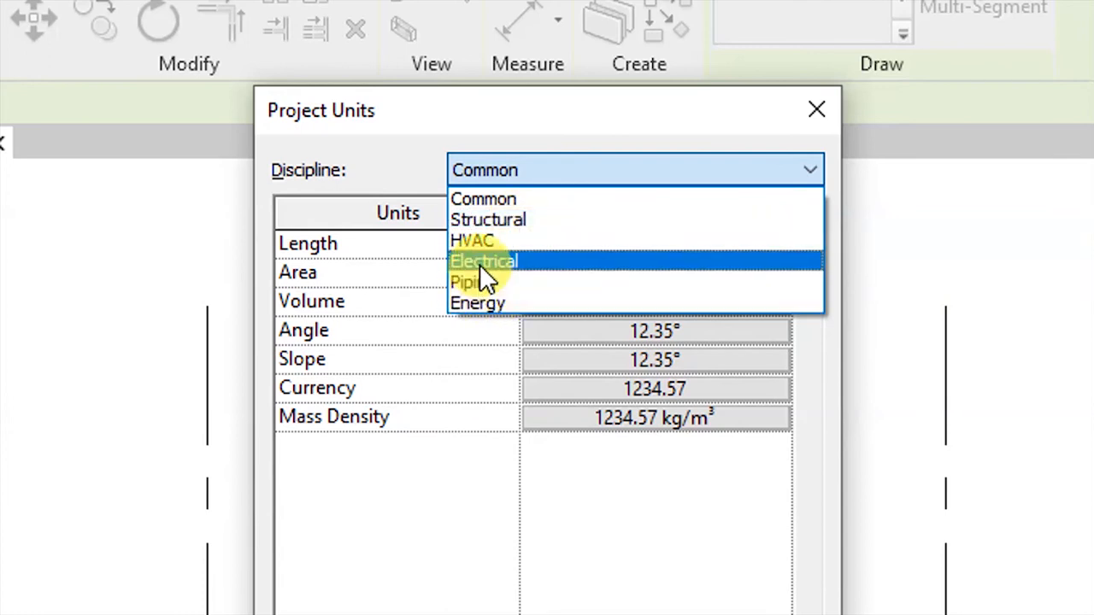
pyautogui.click(491, 204)
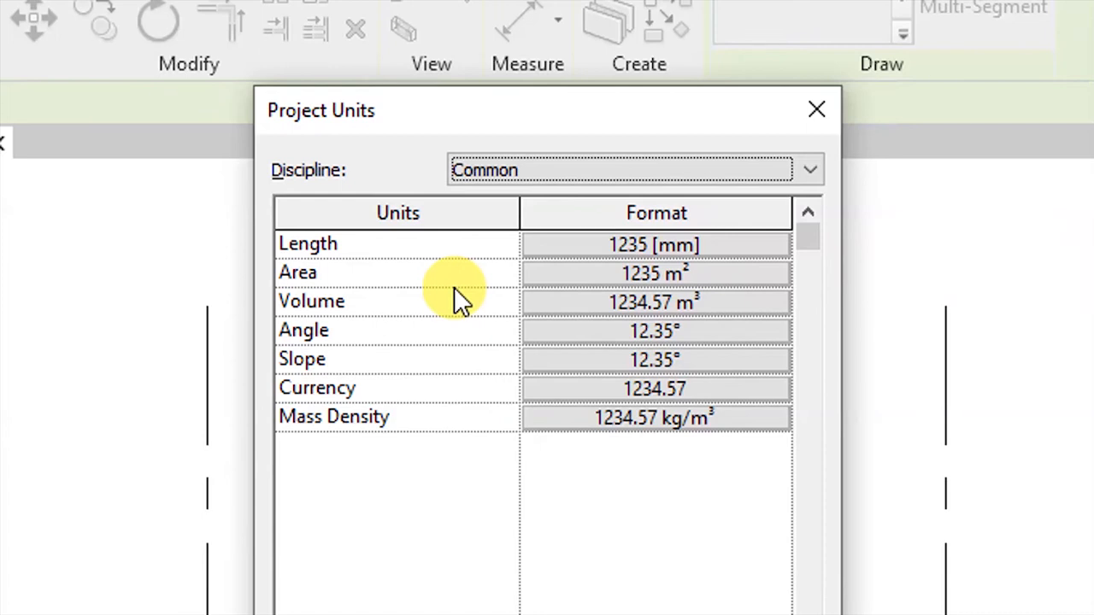
pyautogui.click(353, 246)
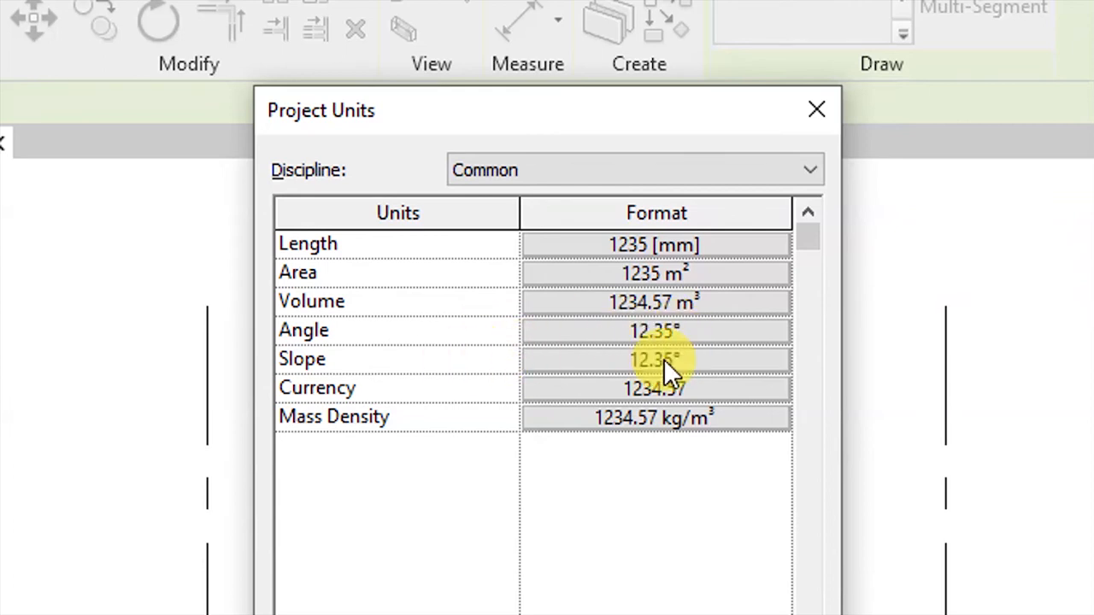
# Step: Review the currency format's unit symbol options, keep the symbol as None, and accept the project units
pyautogui.click(565, 386)
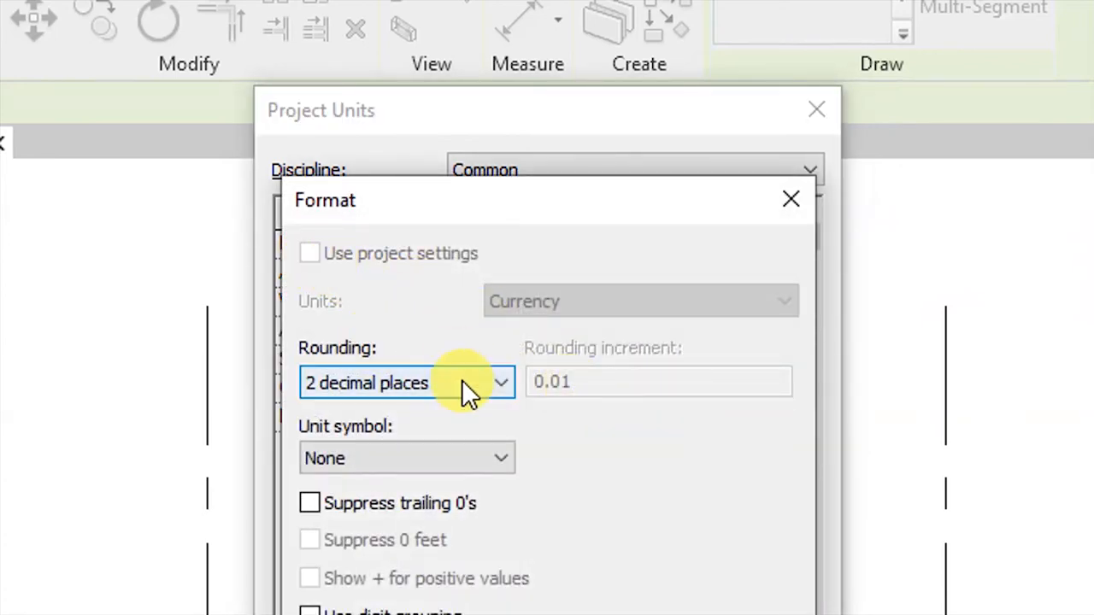
pyautogui.click(510, 458)
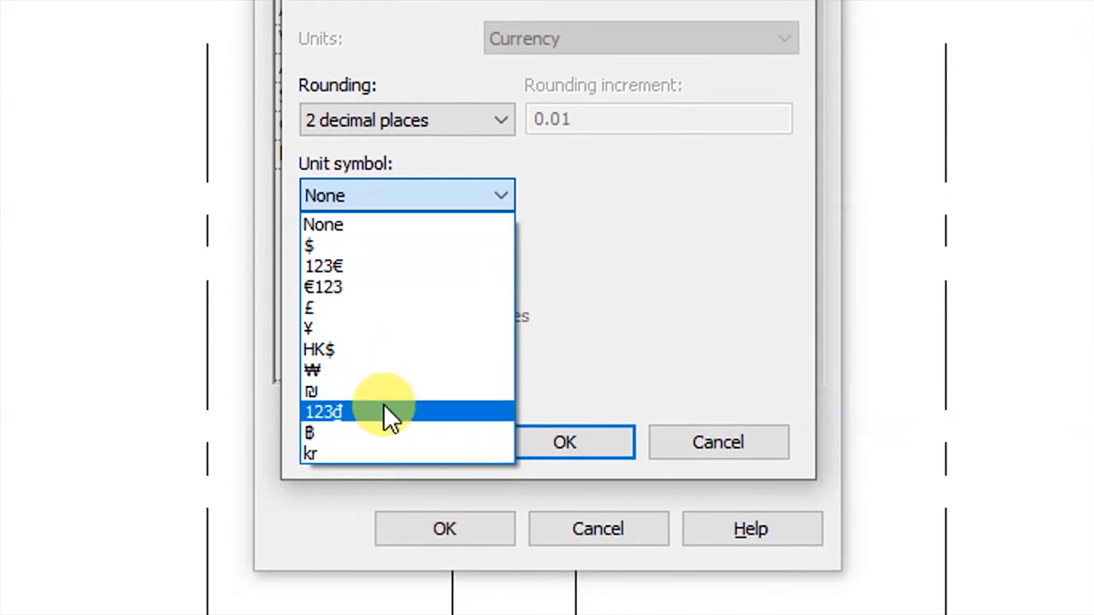
pyautogui.click(328, 226)
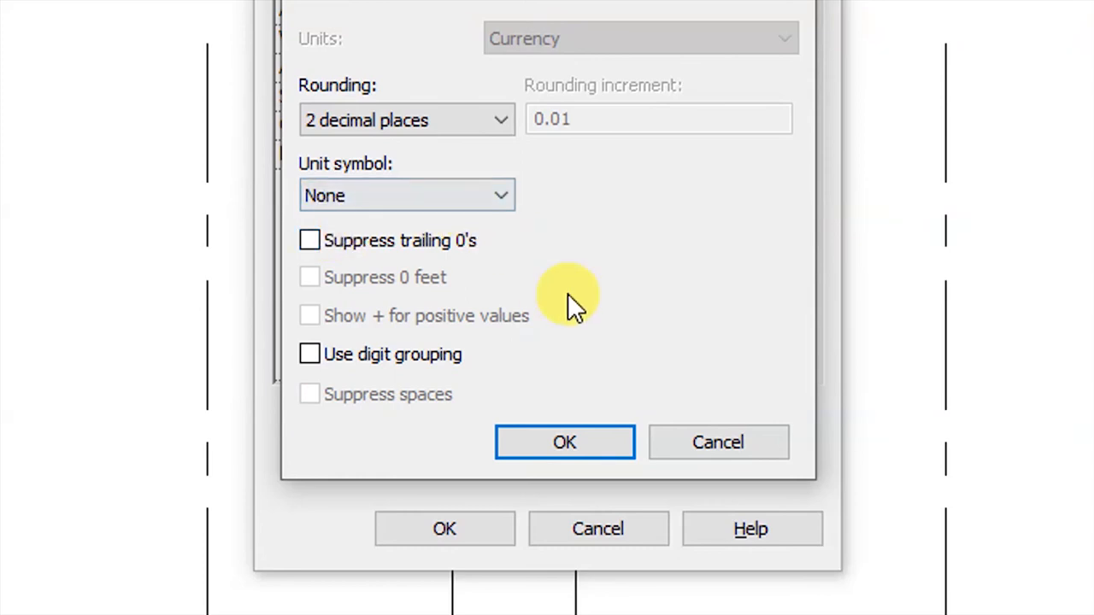
pyautogui.click(571, 423)
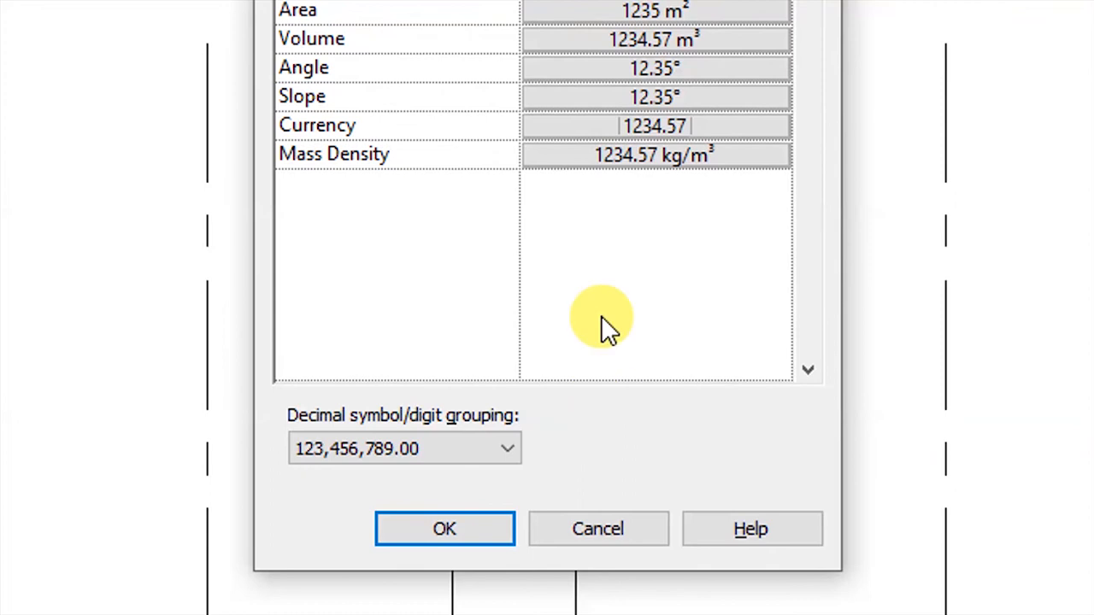
pyautogui.click(450, 520)
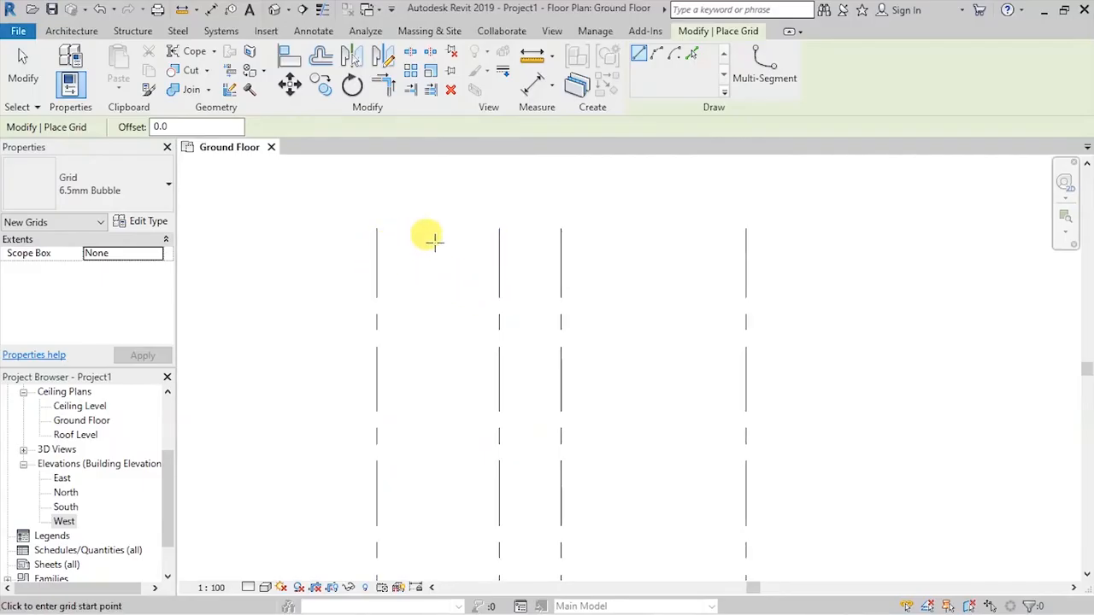
pyautogui.scroll(-5, 434, 241)
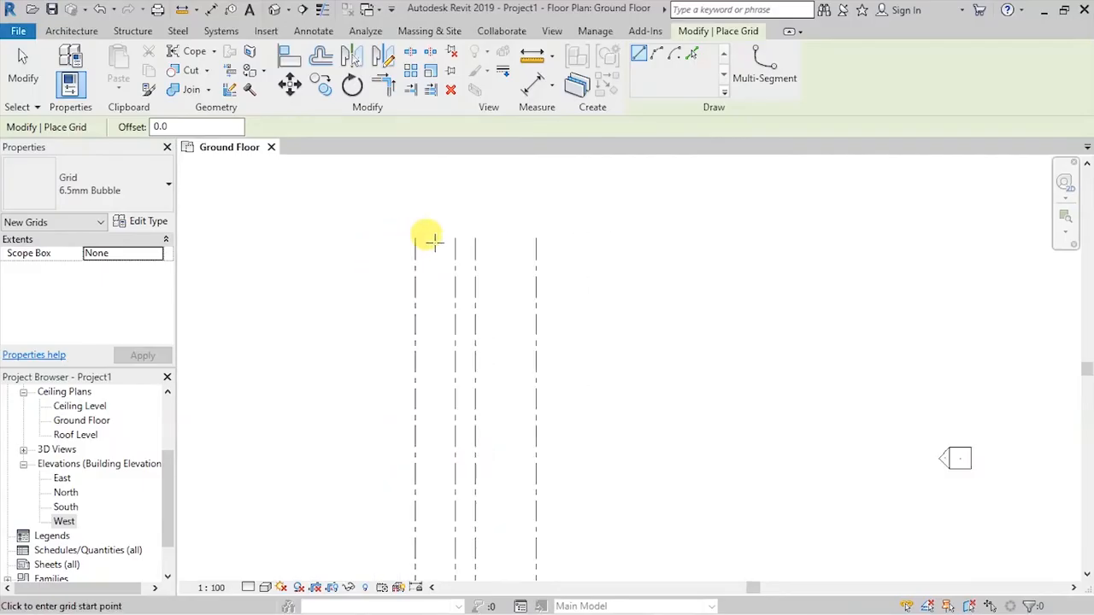
# Step: Place one continuous aligned dimension string across grids A, B, C and D, just below their upper ends
pyautogui.scroll(4, 434, 241)
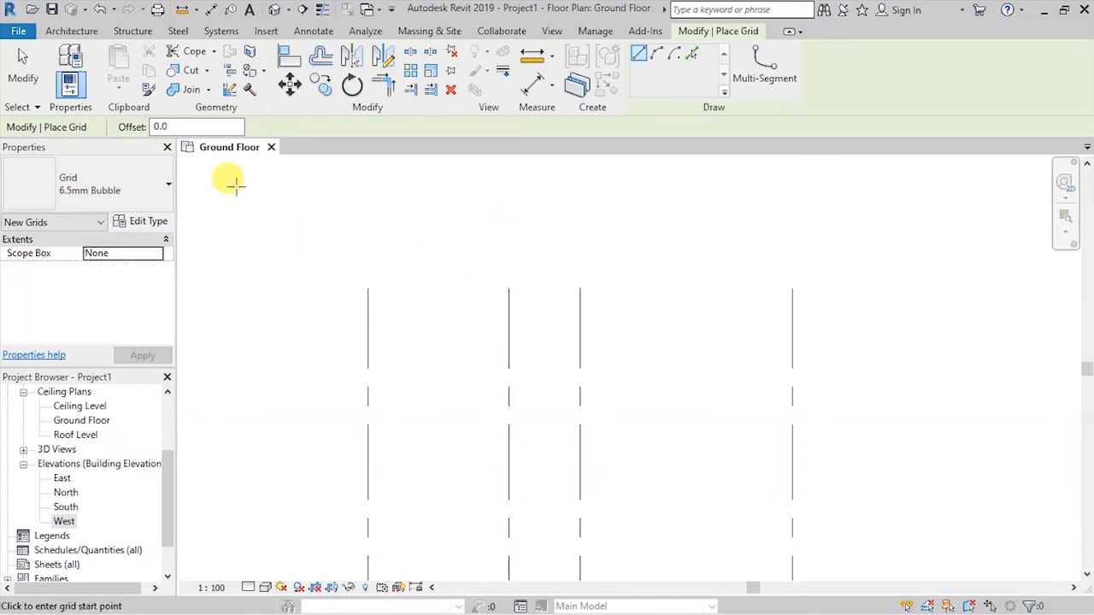
pyautogui.click(310, 31)
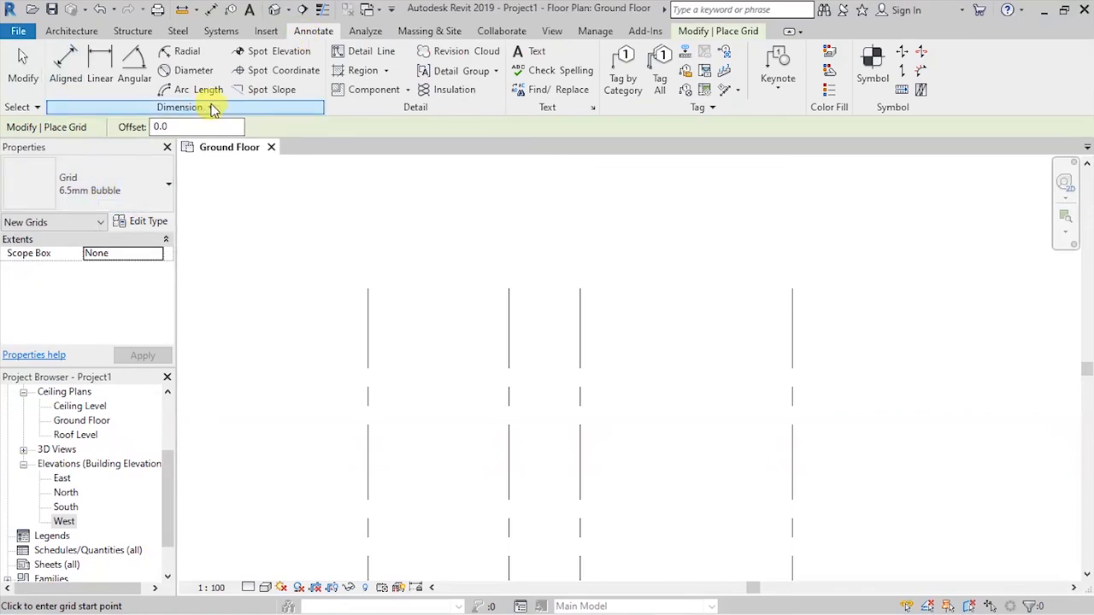
pyautogui.click(60, 64)
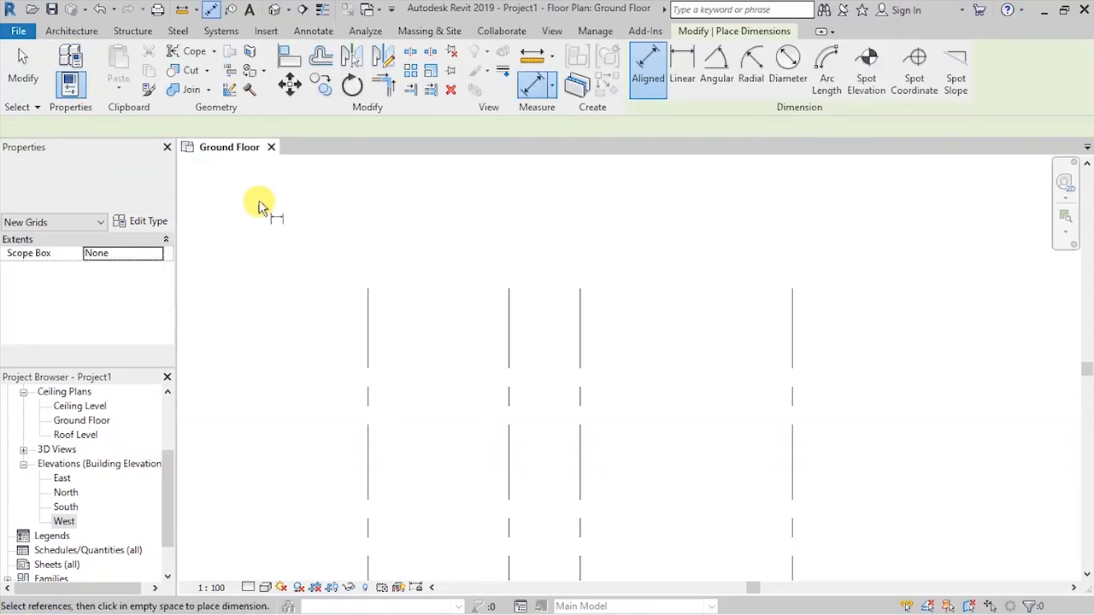
pyautogui.click(366, 287)
pyautogui.click(509, 288)
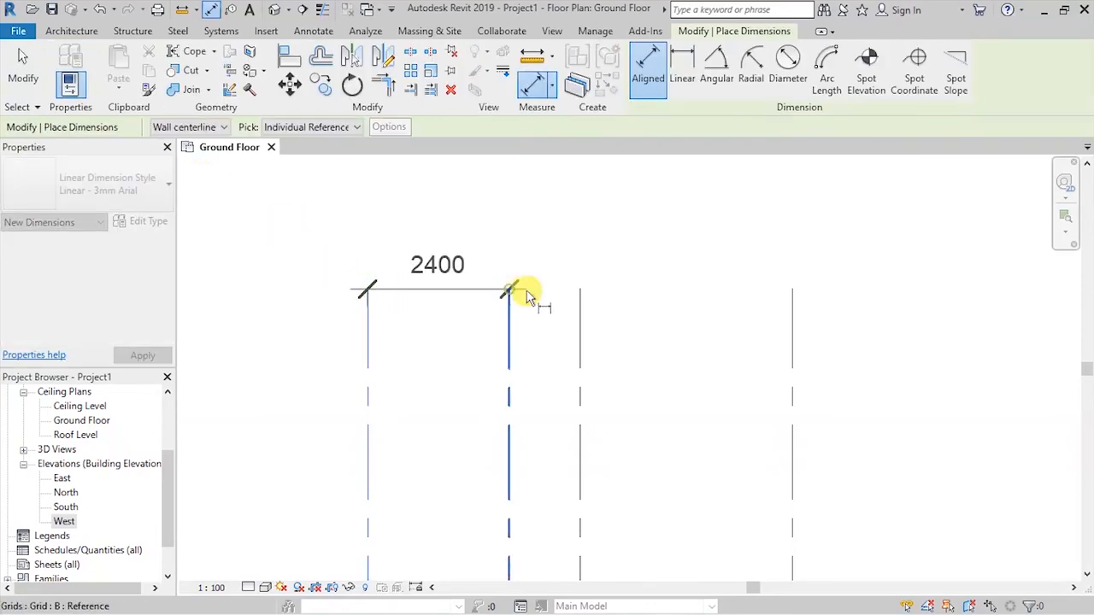
pyautogui.click(581, 290)
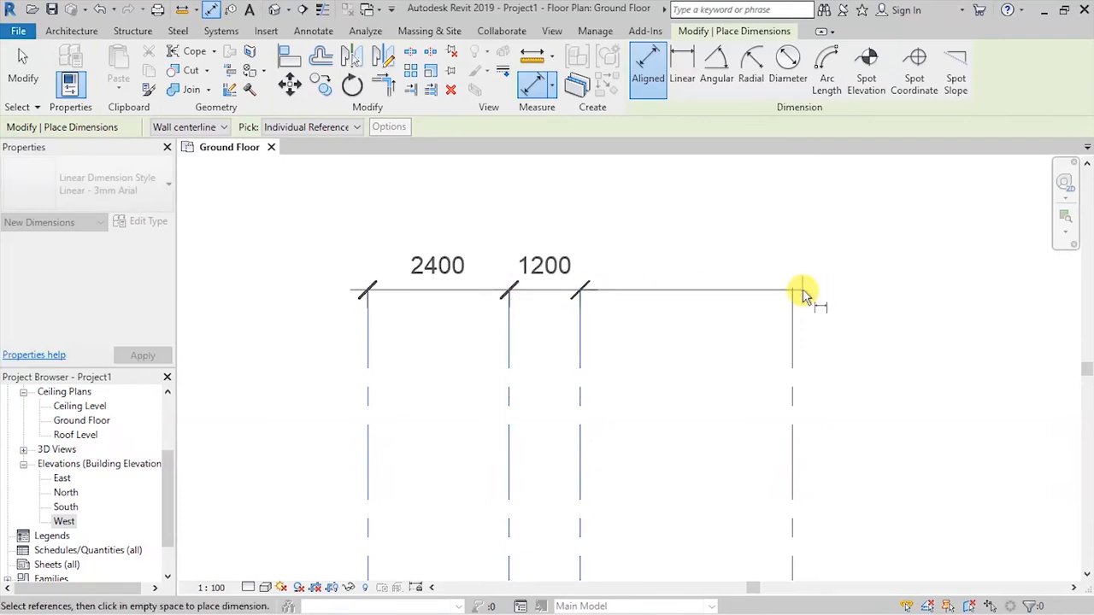
pyautogui.click(794, 290)
pyautogui.click(724, 250)
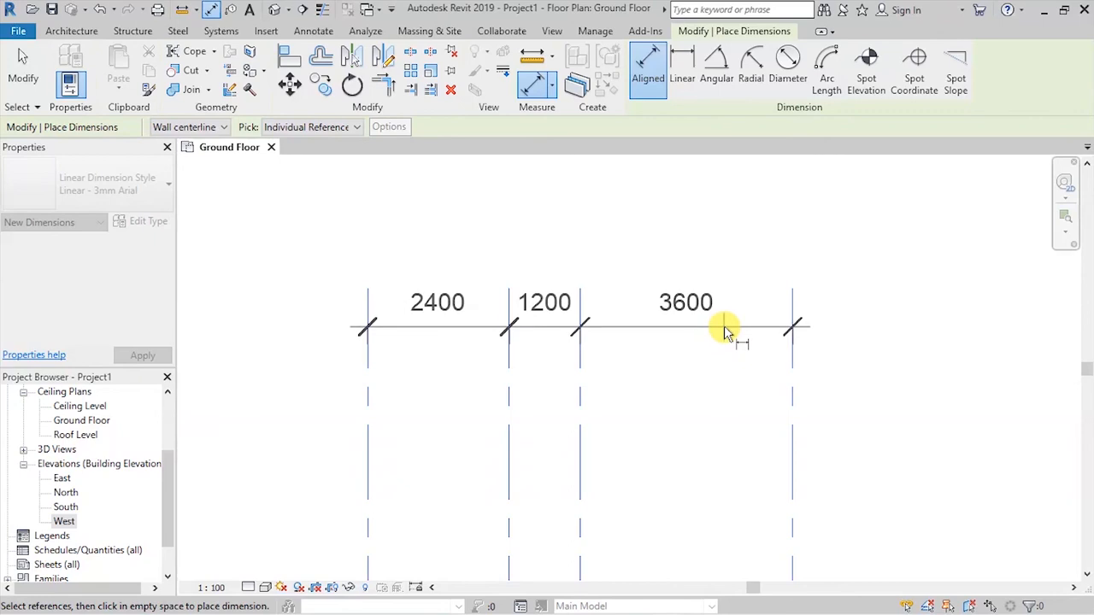
pyautogui.click(725, 328)
pyautogui.scroll(-2, 415, 237)
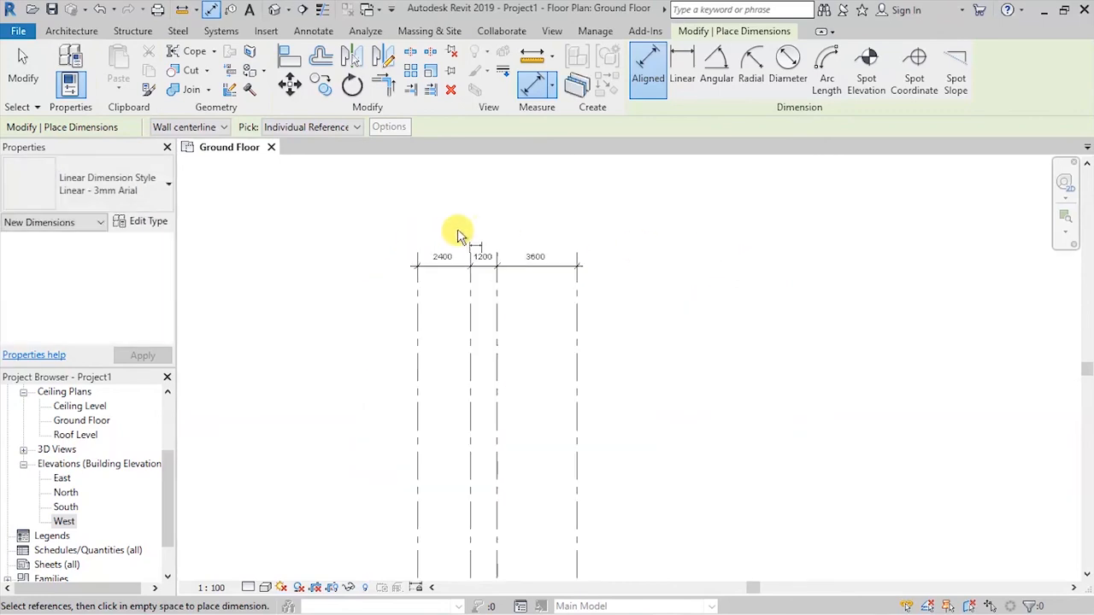
pyautogui.scroll(2, 465, 233)
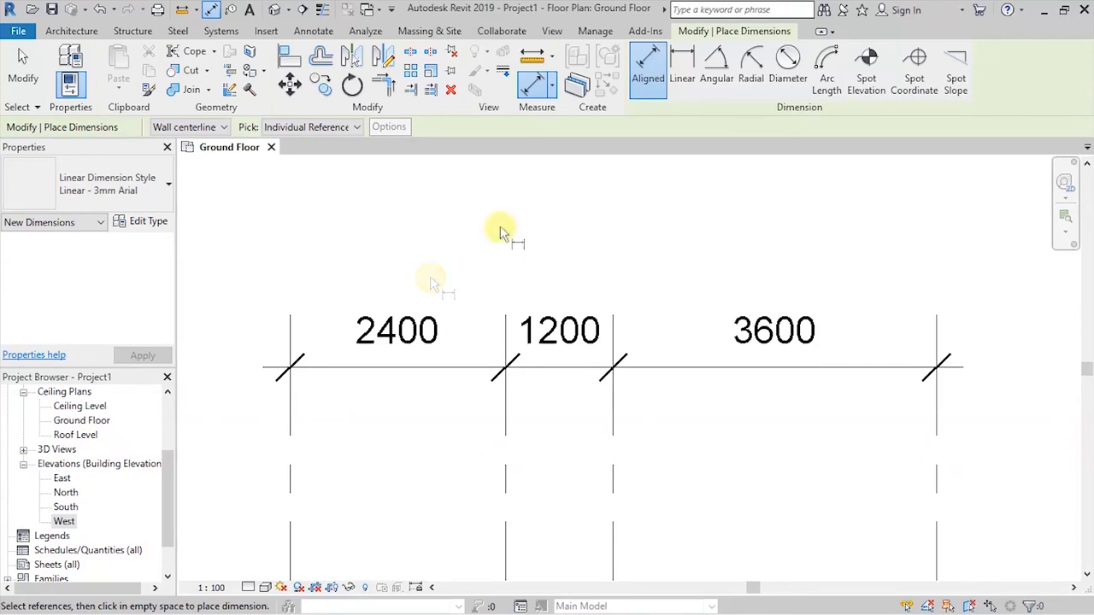
pyautogui.scroll(-3, 492, 229)
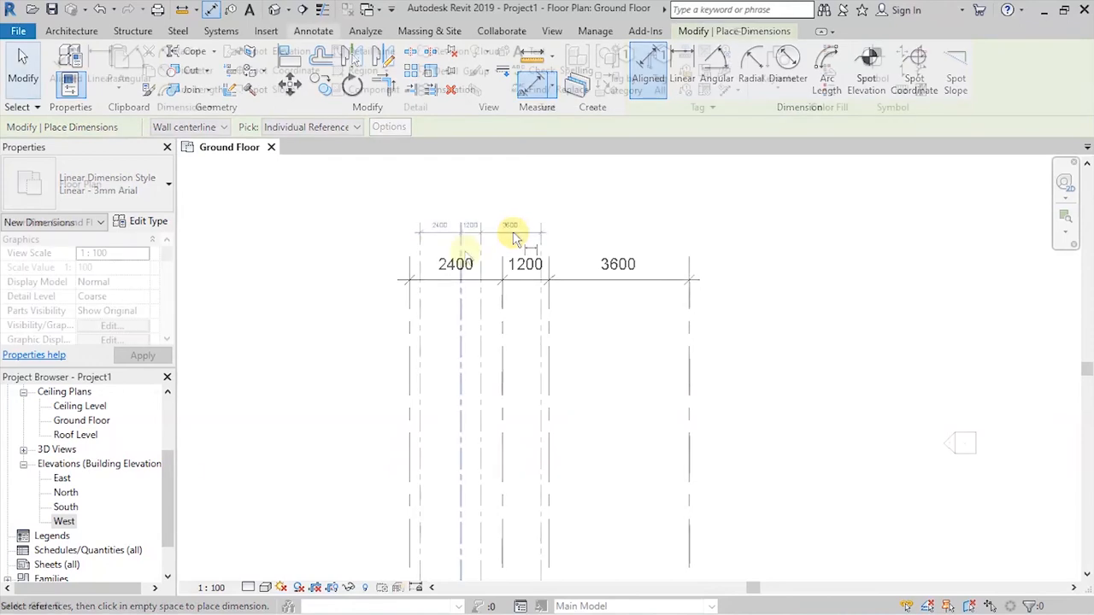
pyautogui.scroll(-3, 516, 240)
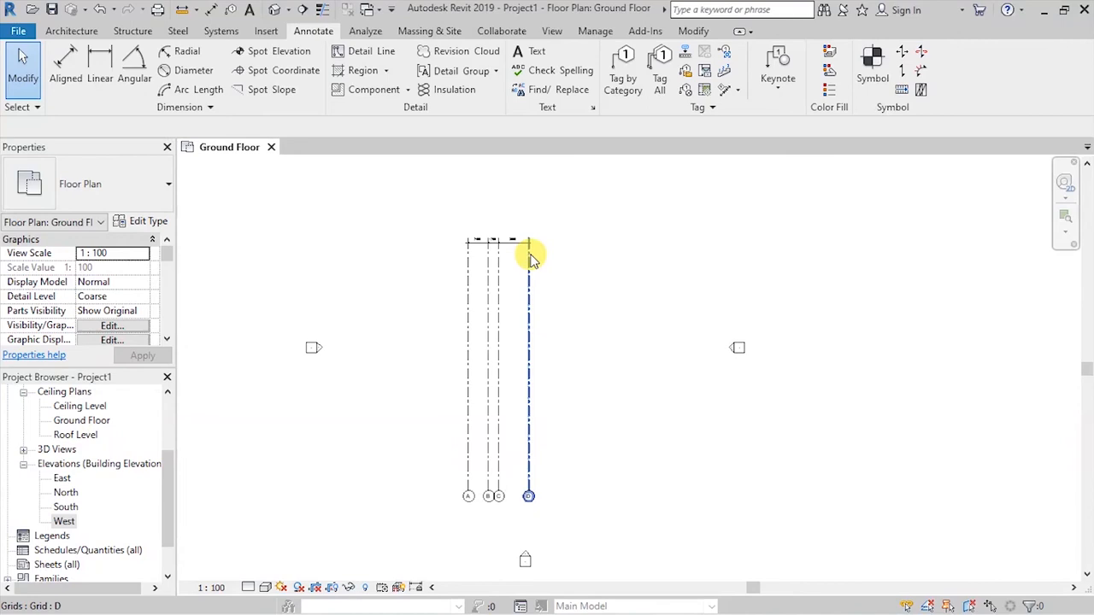
pyautogui.scroll(2, 475, 258)
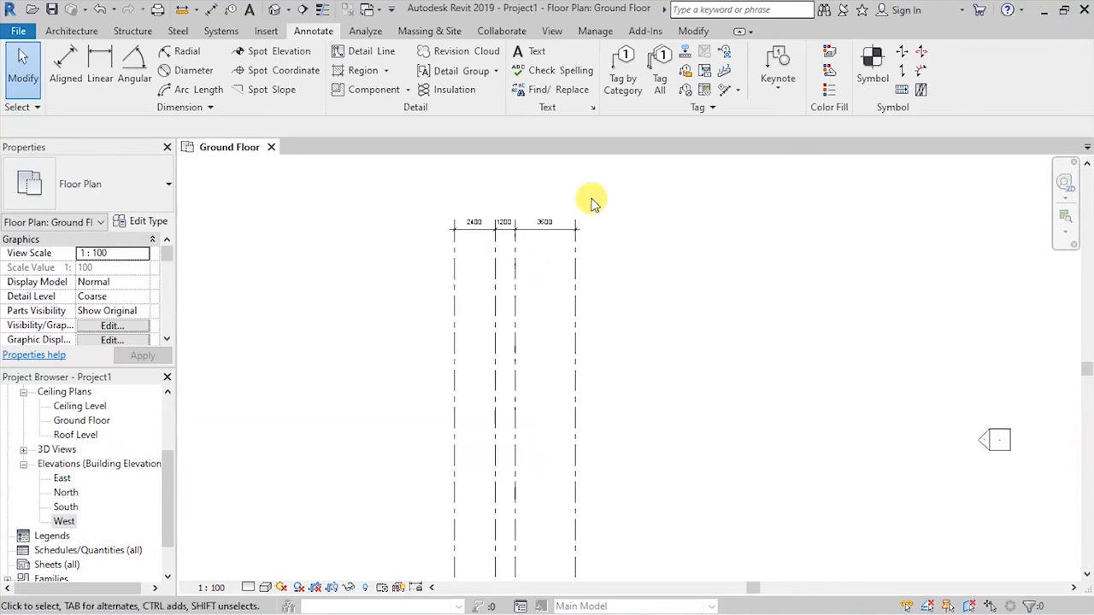
# Step: Draw a horizontal grid across all four vertical grids, just below the dimension string and extending past both outer grids
pyautogui.click(71, 31)
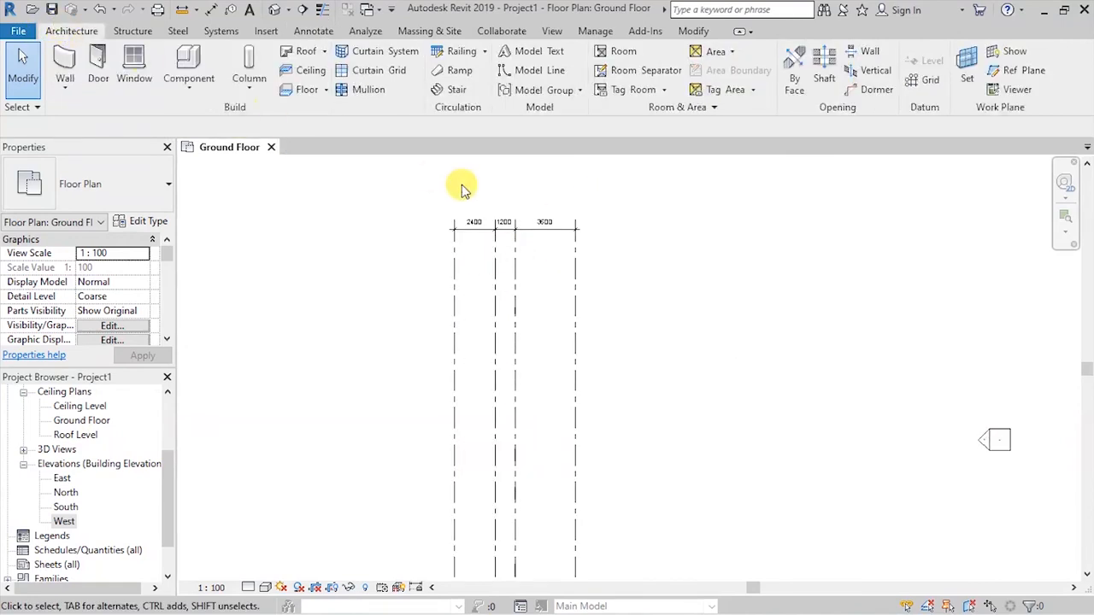
pyautogui.click(924, 80)
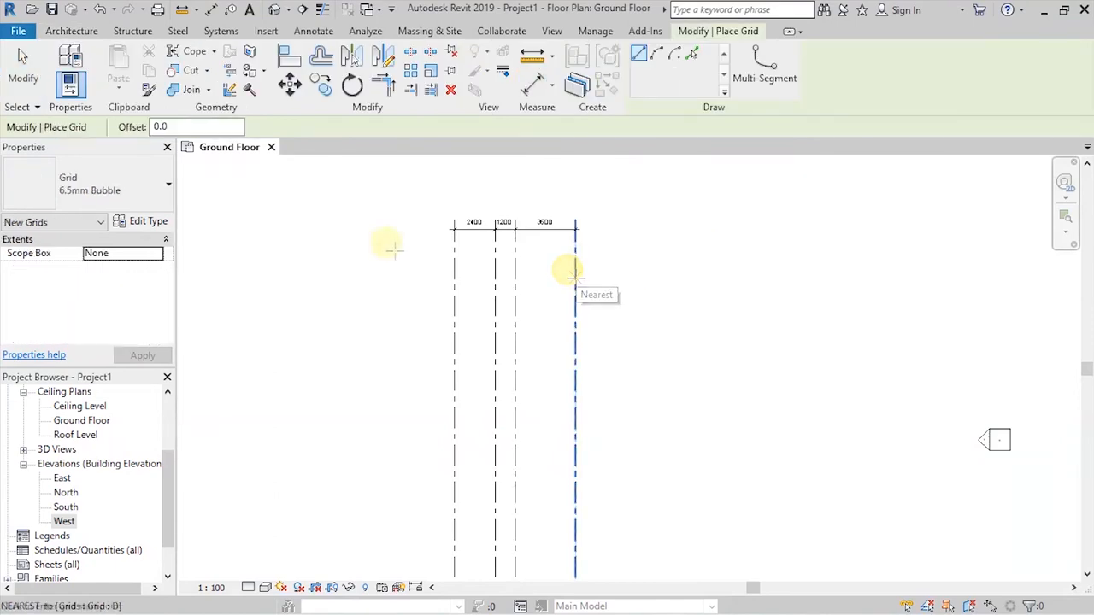
pyautogui.scroll(2, 415, 214)
pyautogui.scroll(-3, 420, 248)
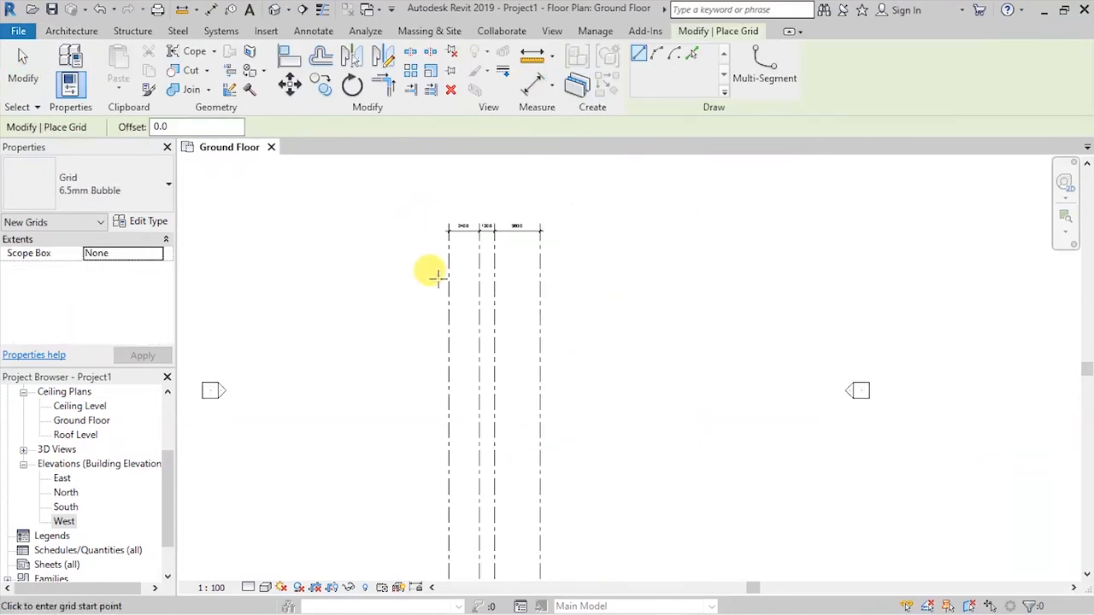
pyautogui.click(376, 263)
pyautogui.click(623, 263)
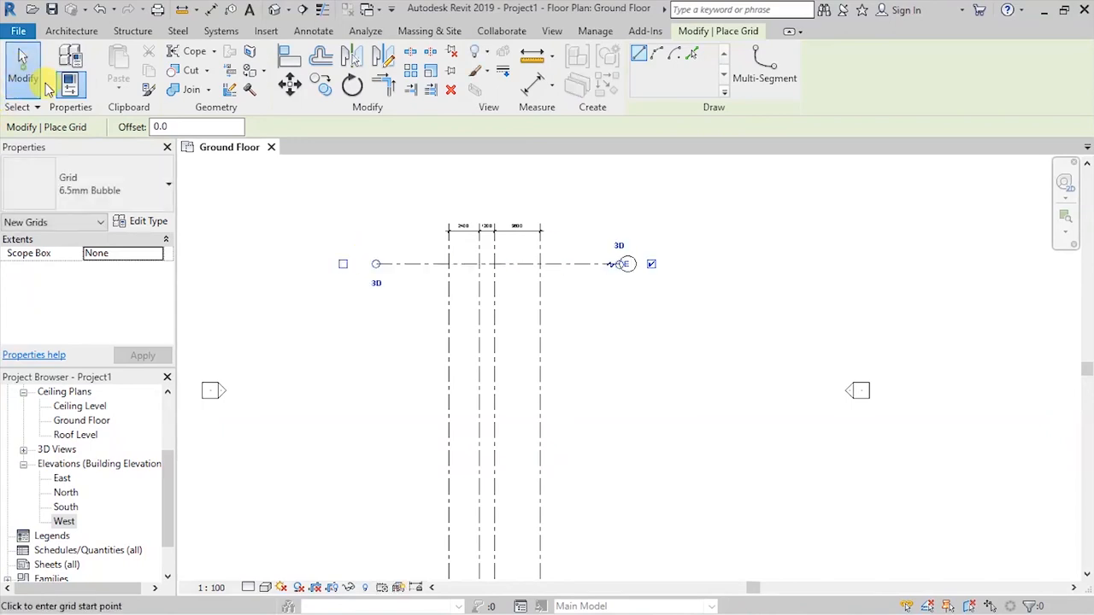
pyautogui.click(41, 78)
# Step: Rename the new horizontal grid from its bubble as 1
pyautogui.scroll(5, 637, 256)
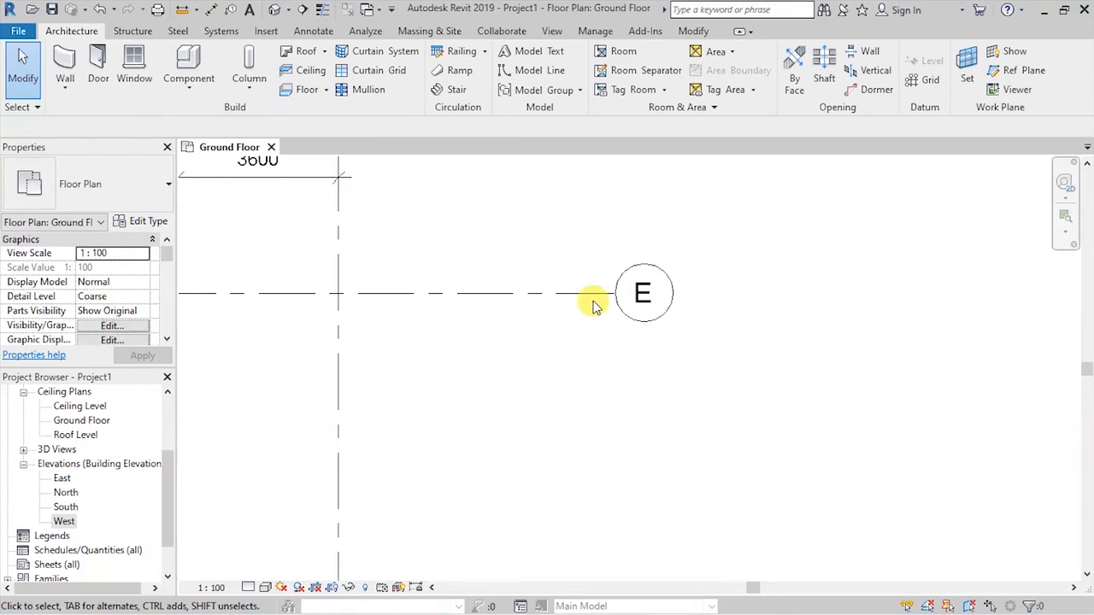
pyautogui.click(598, 293)
pyautogui.click(642, 294)
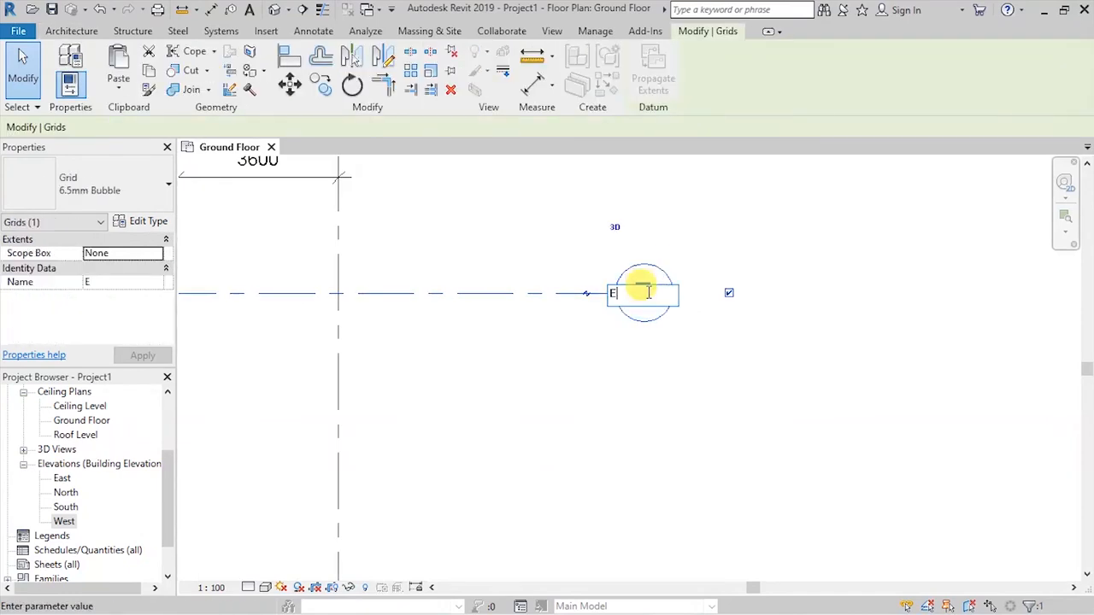
pyautogui.write('1')
pyautogui.click(743, 220)
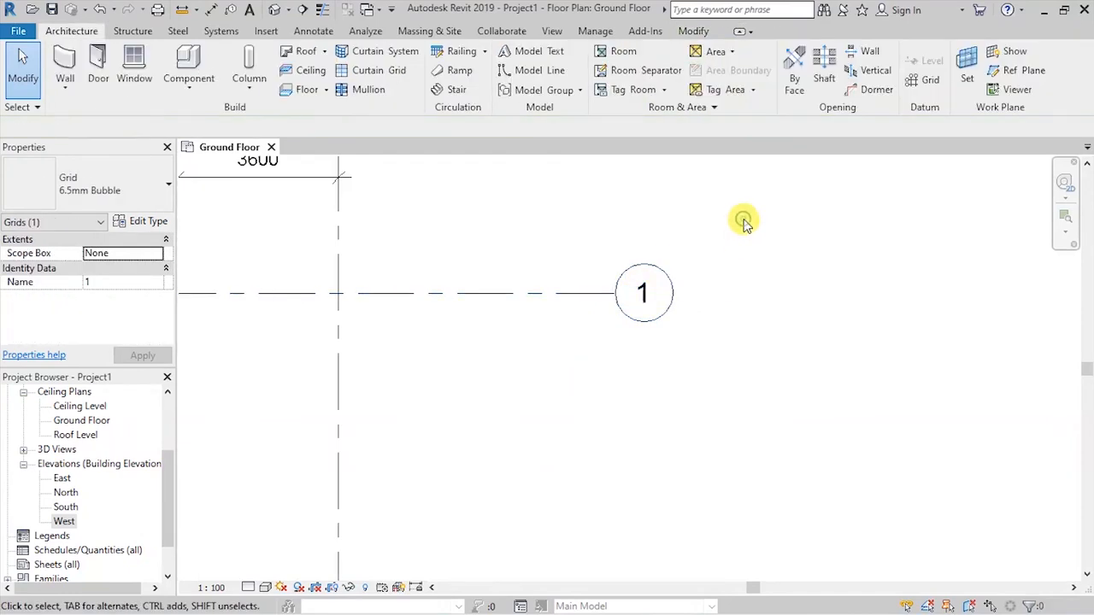
# Step: Draw a horizontal grid 1500 below grid 1, with both ends aligned to the ends of grid 1
pyautogui.scroll(-4, 662, 235)
pyautogui.scroll(-1, 678, 311)
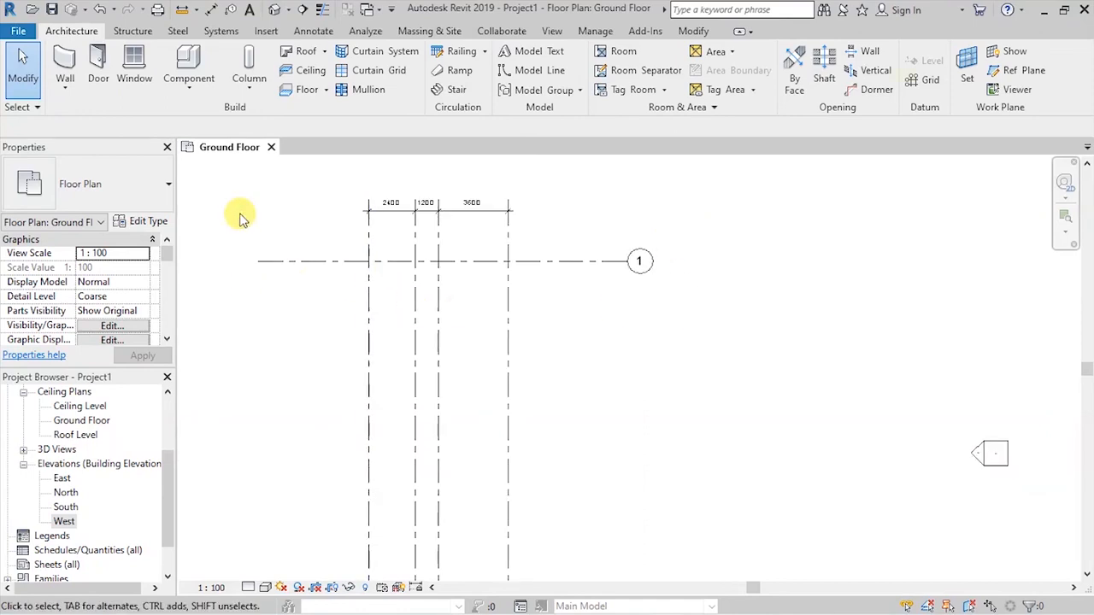
pyautogui.press('g')
pyautogui.press('r')
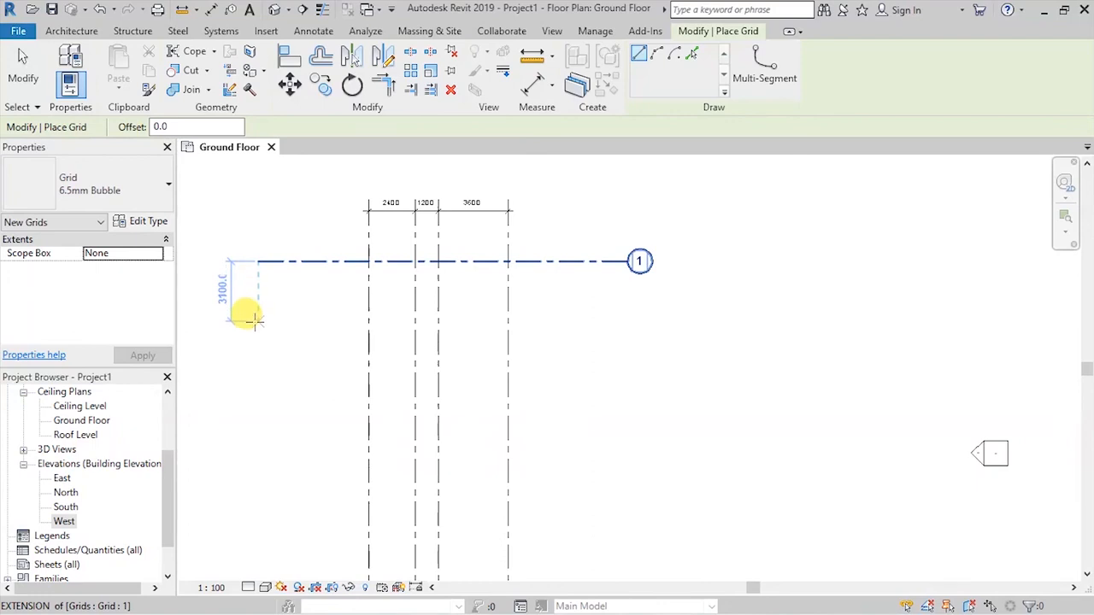
pyautogui.write('1')
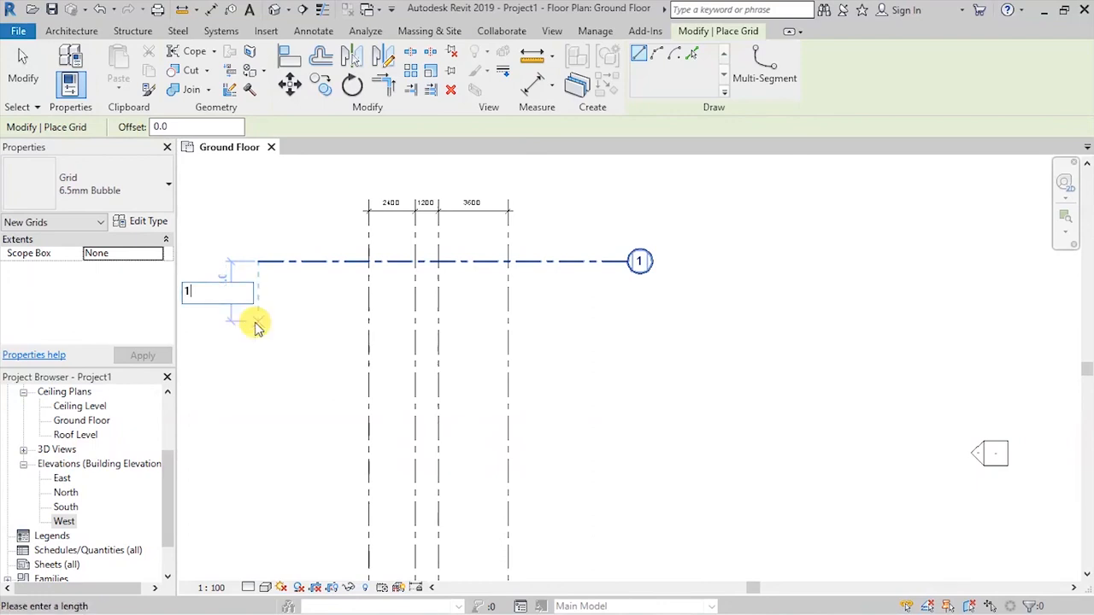
pyautogui.write('500')
pyautogui.press('Return')
pyautogui.click(592, 291)
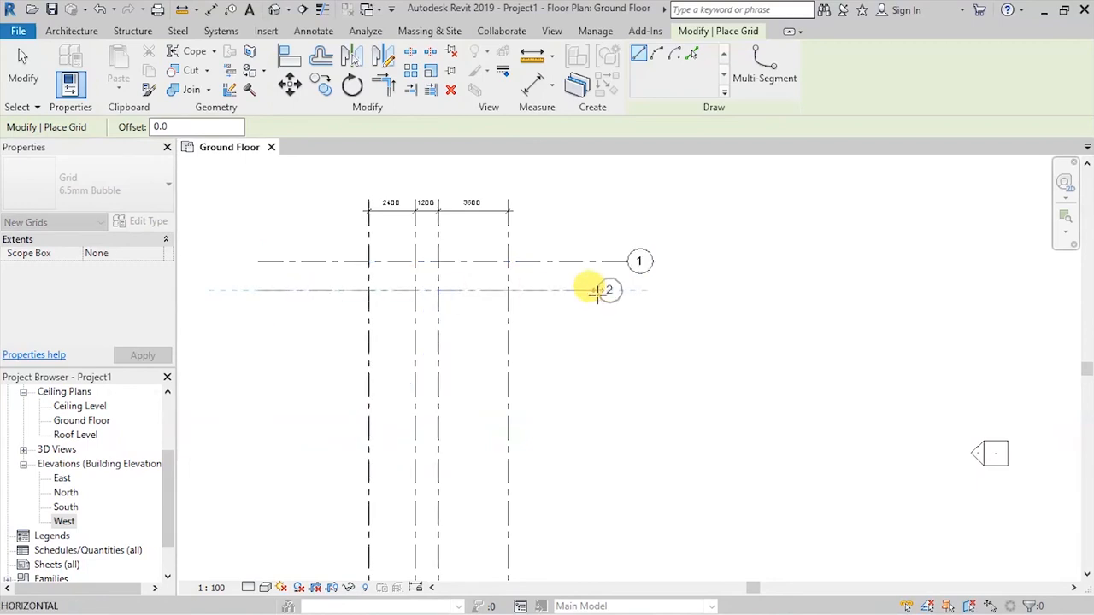
pyautogui.click(632, 289)
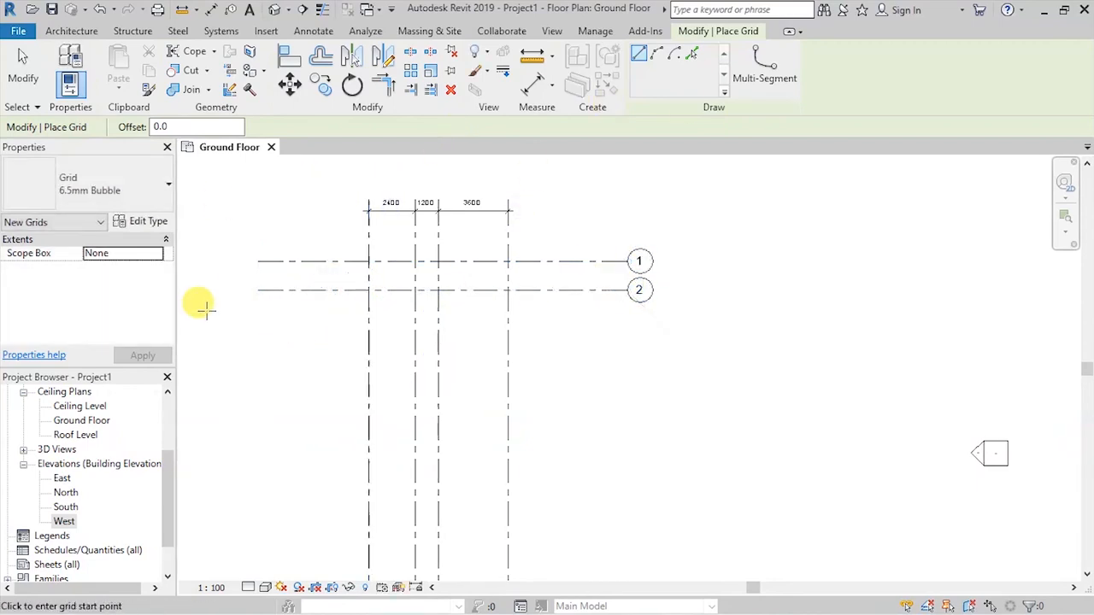
# Step: Draw a horizontal grid 1500 below grid 2, with both ends aligned to the grids above
pyautogui.click(256, 288)
pyautogui.write('150')
pyautogui.press('Return')
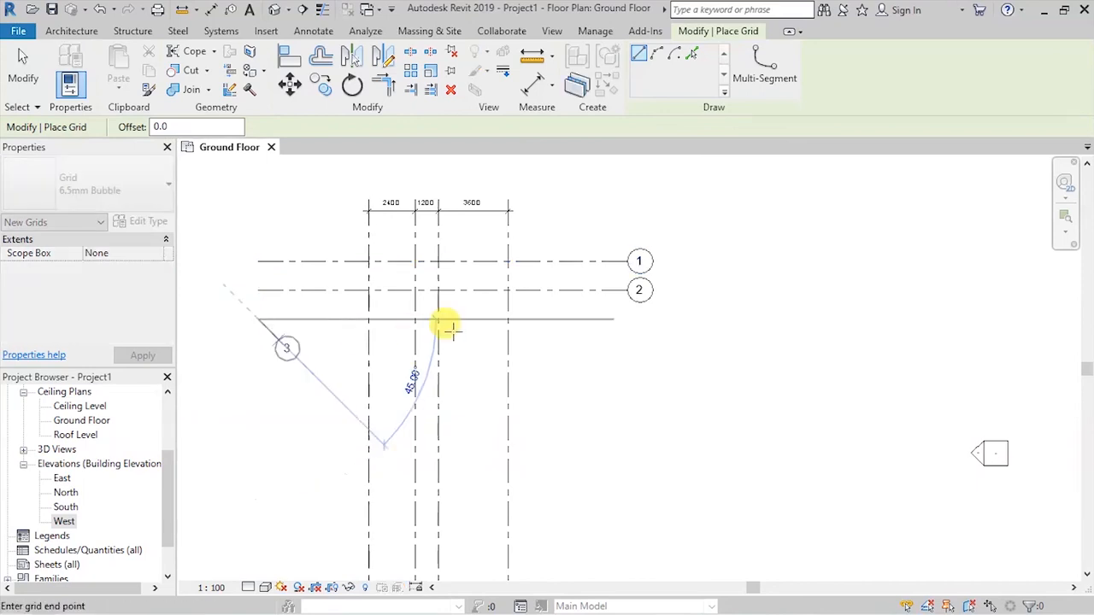
pyautogui.click(630, 319)
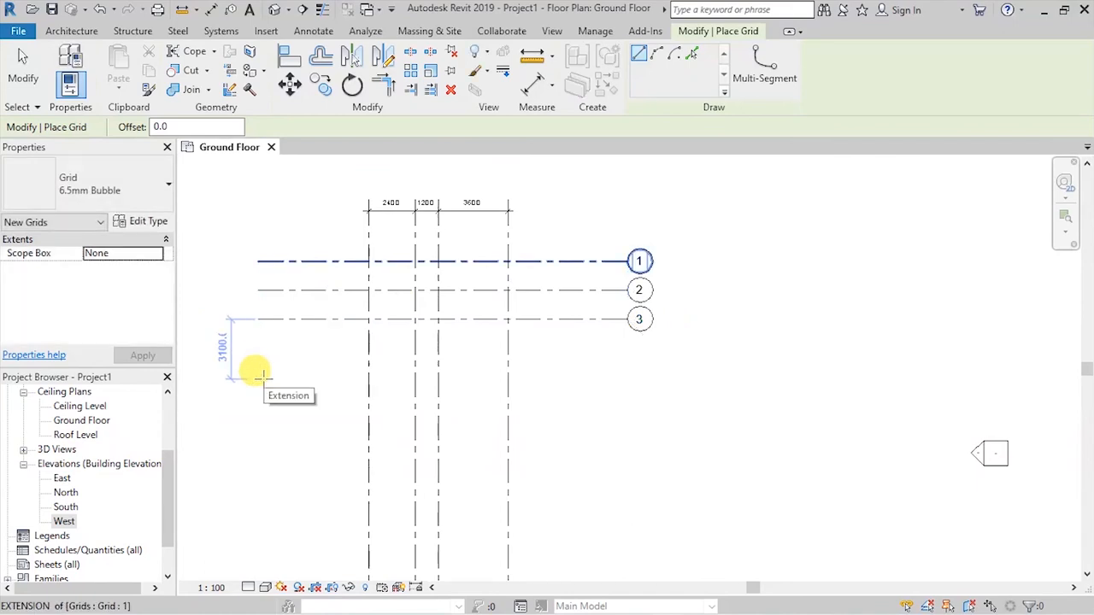
# Step: Draw a horizontal grid 1100 below grid 3, matching the extents of the other horizontal grids
pyautogui.scroll(1, 243, 352)
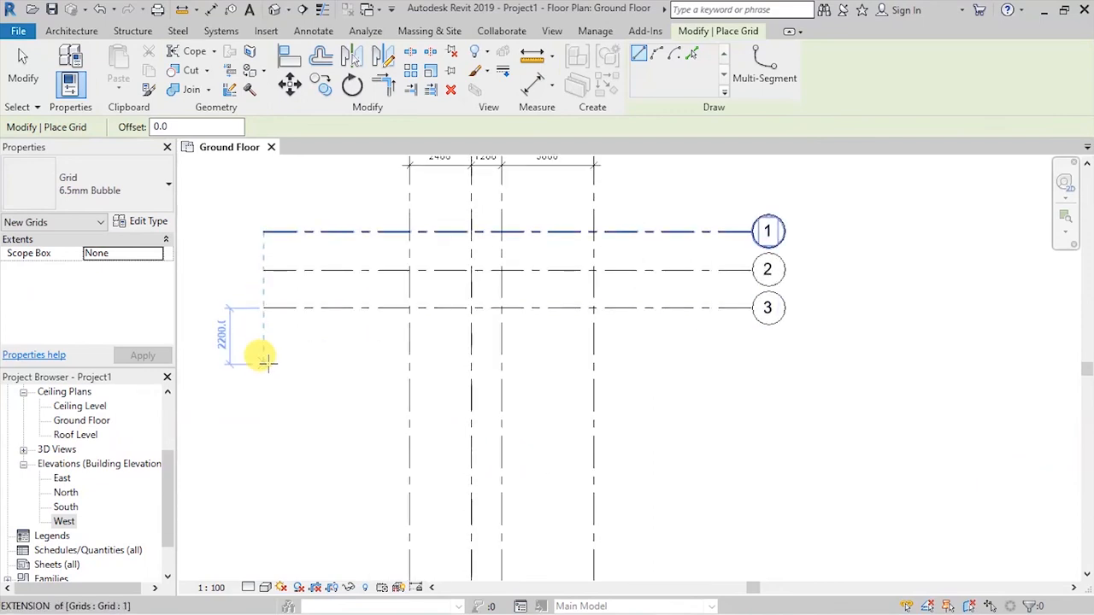
pyautogui.write('1100')
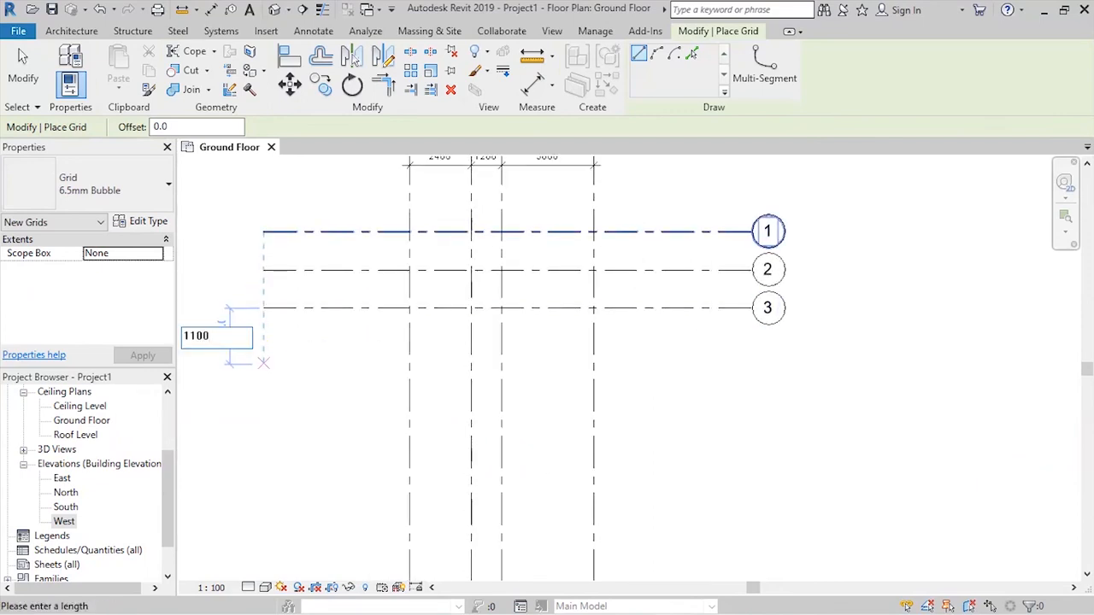
pyautogui.press('Return')
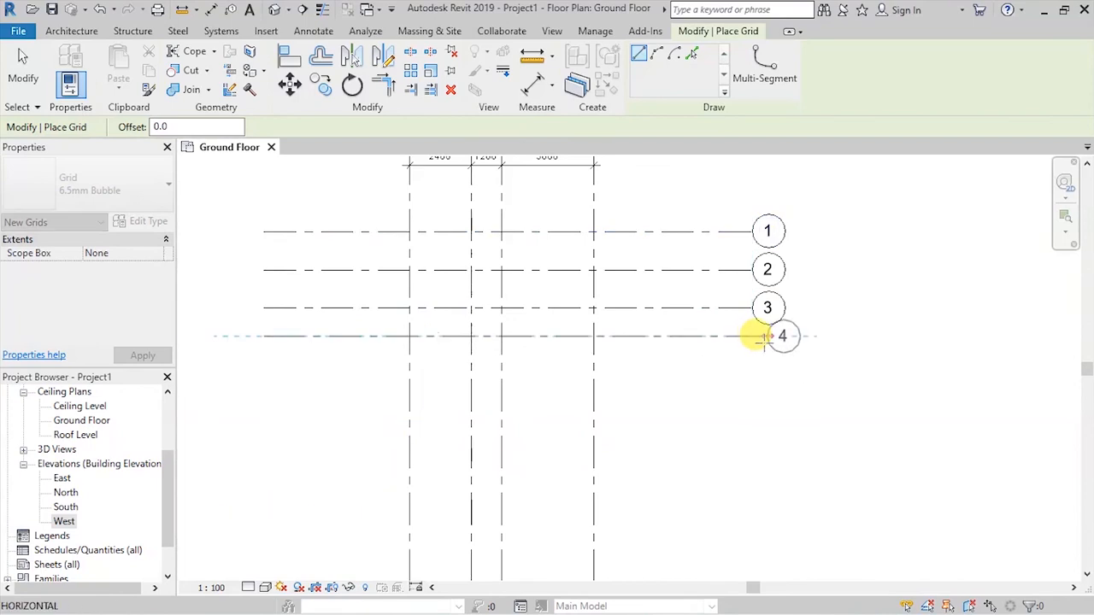
pyautogui.click(752, 336)
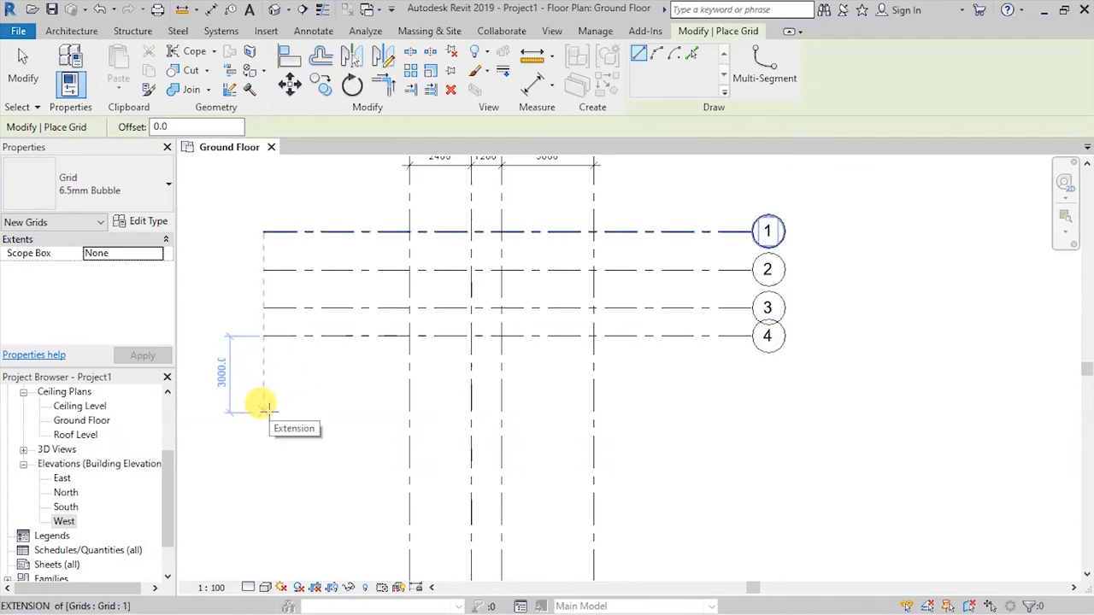
# Step: Draw a horizontal grid 2000 below grid 4, aligned with the ends of the horizontal grids, and deselect it
pyautogui.write('2000')
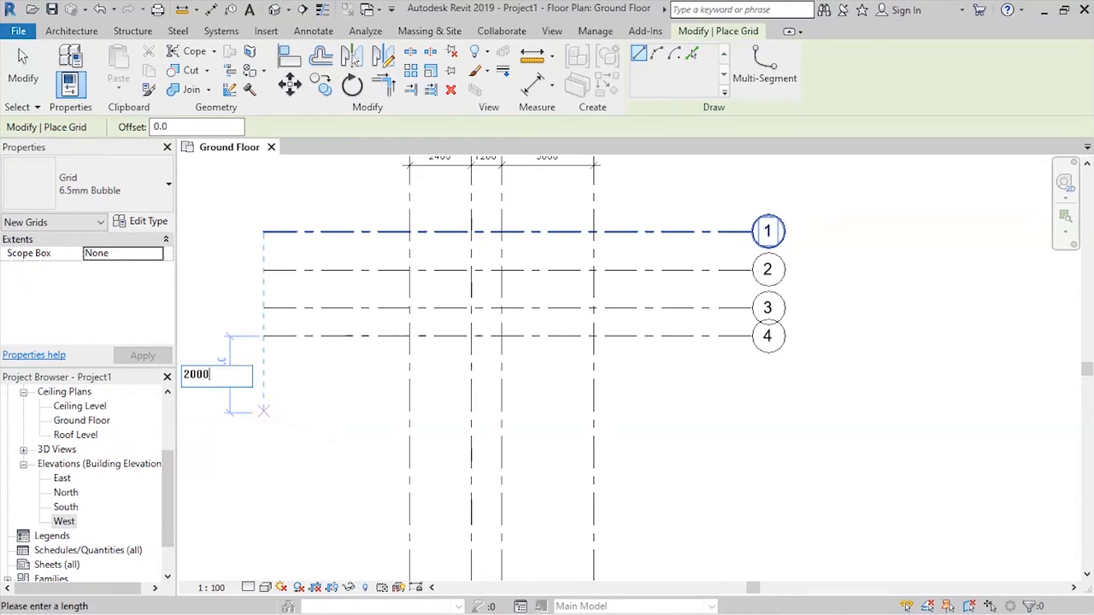
pyautogui.press('Return')
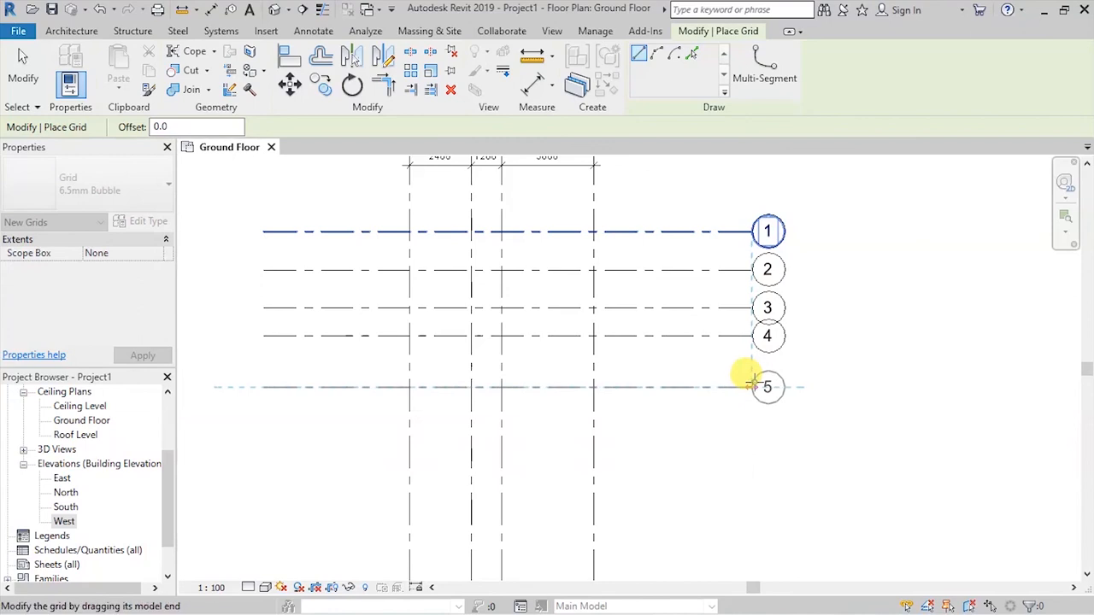
pyautogui.click(753, 384)
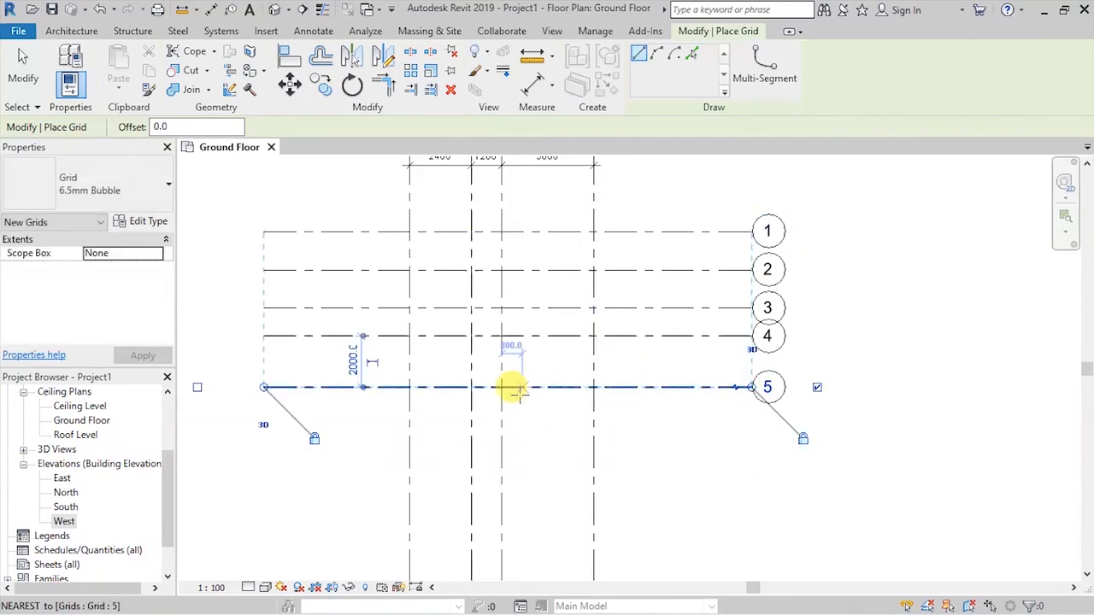
pyautogui.scroll(-2, 448, 326)
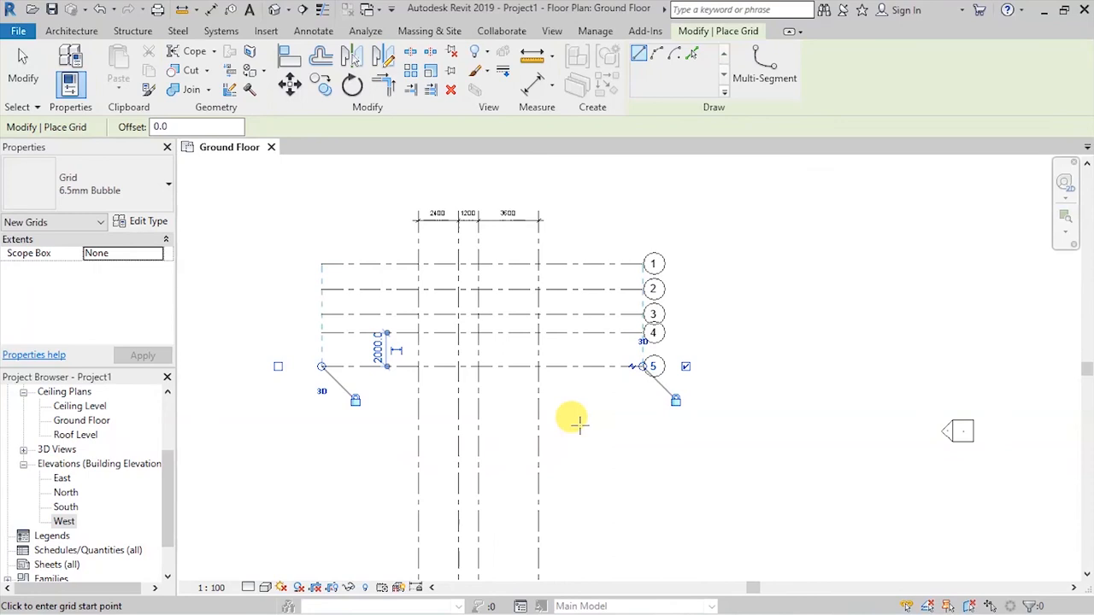
pyautogui.press('Escape')
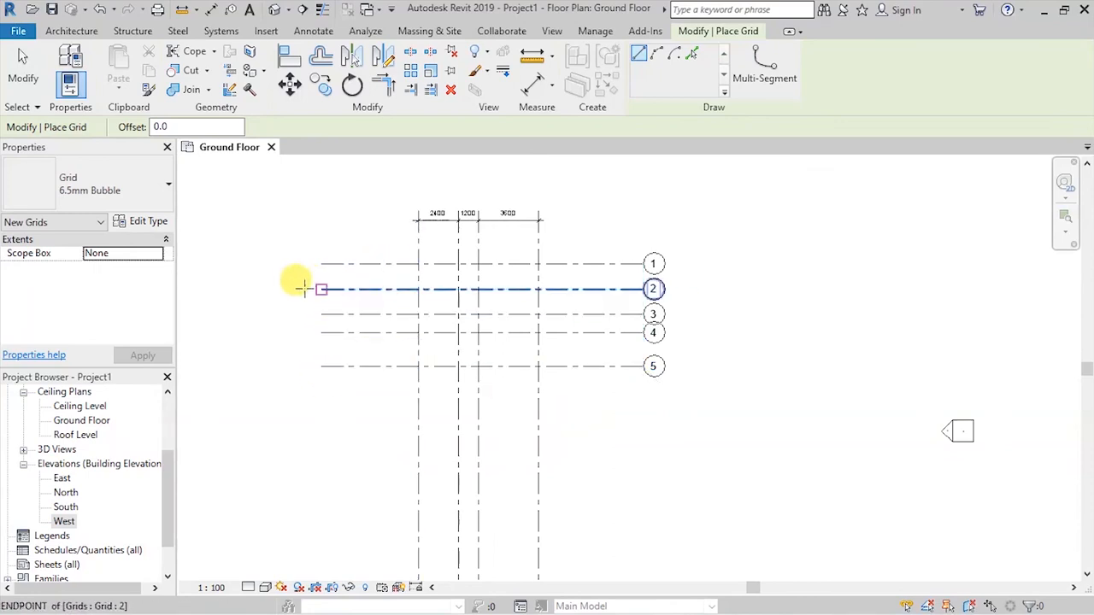
pyautogui.scroll(1, 295, 287)
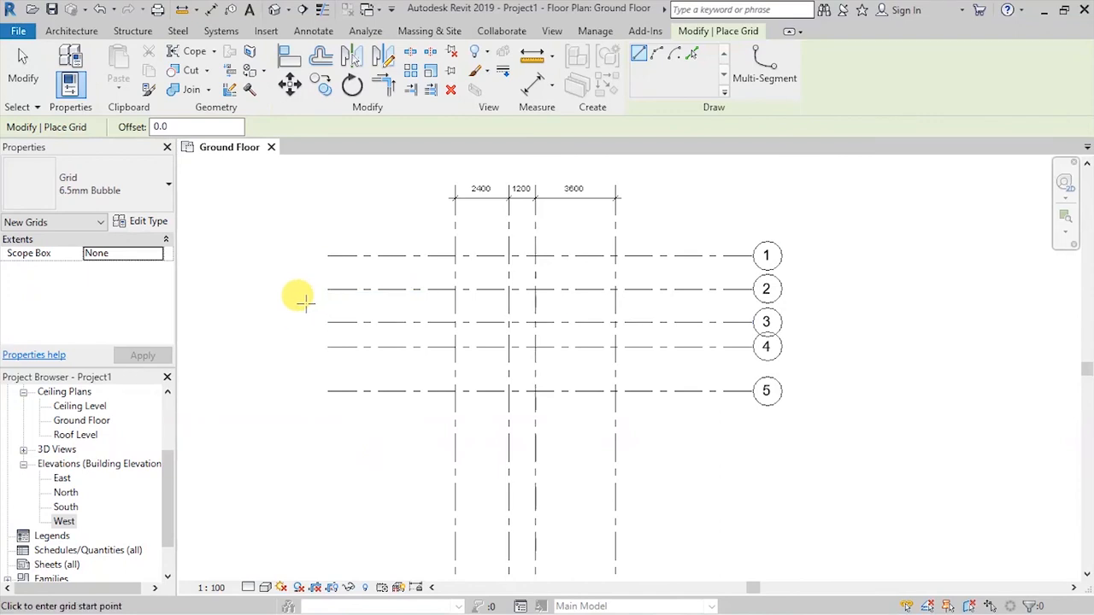
# Step: Draw a horizontal grid 1400 below grid 5, with both ends aligned to the grids above, and deselect it
pyautogui.scroll(-1, 316, 284)
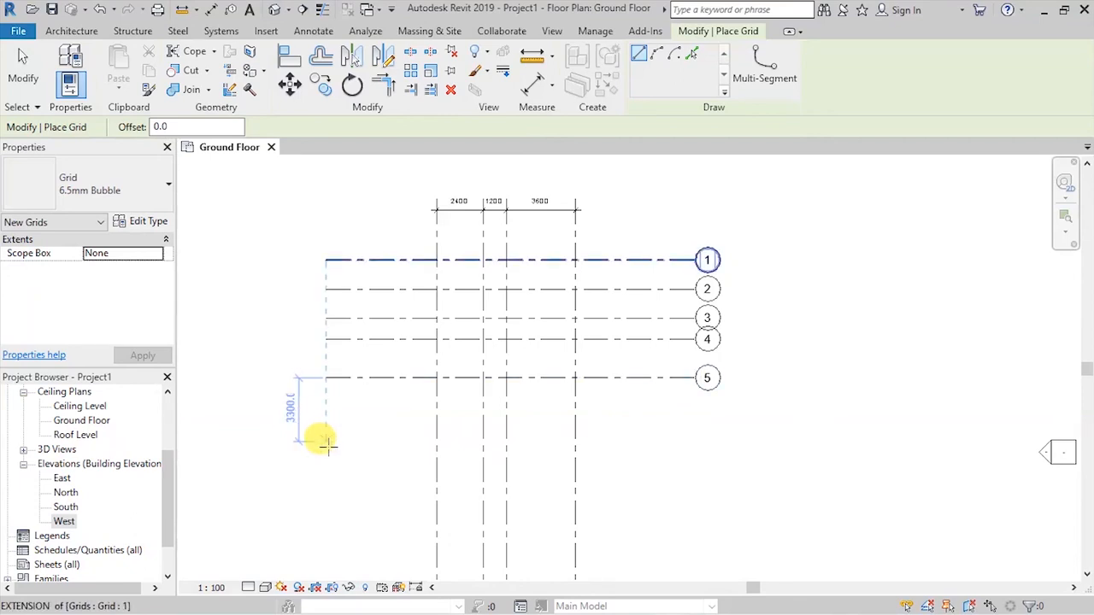
pyautogui.write('14')
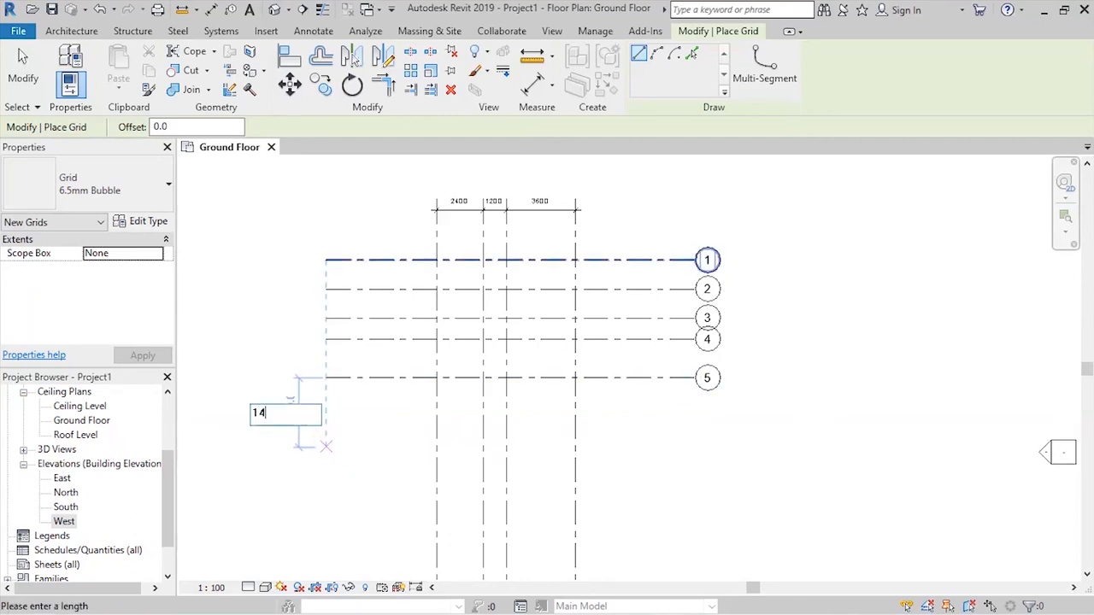
pyautogui.click(325, 442)
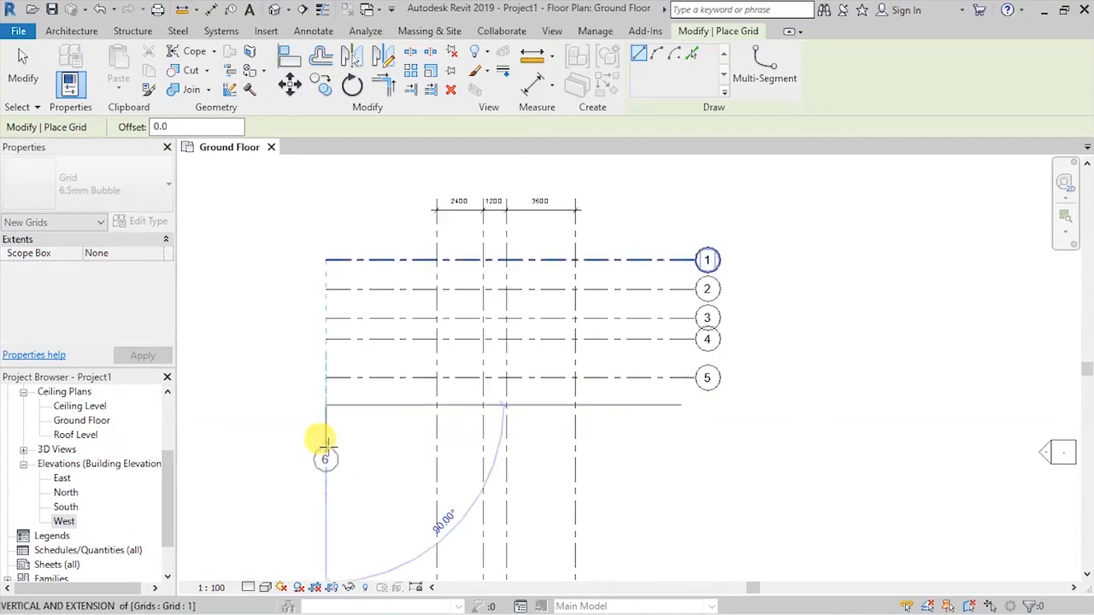
pyautogui.click(694, 404)
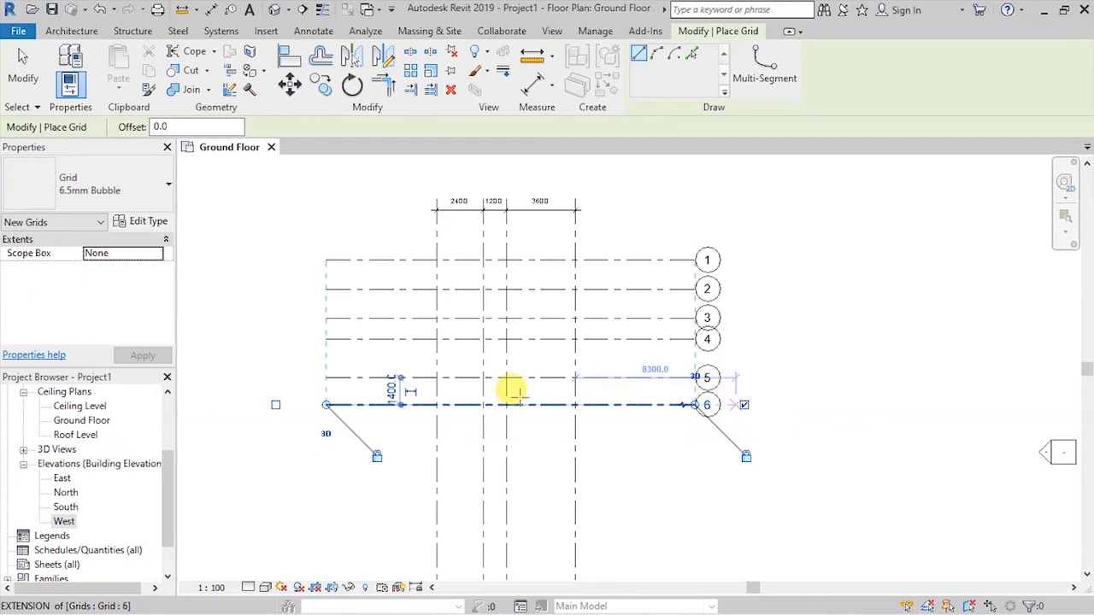
pyautogui.press('Escape')
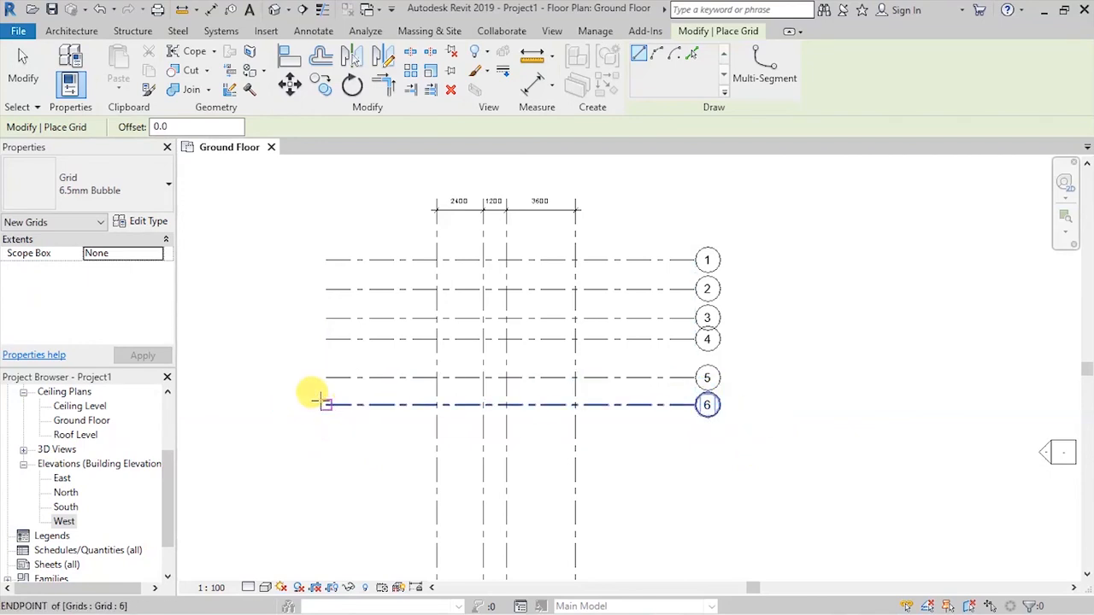
# Step: Draw a horizontal grid 1400 below grid 6, matching the extents of the other horizontal grids
pyautogui.click(325, 404)
pyautogui.write('1')
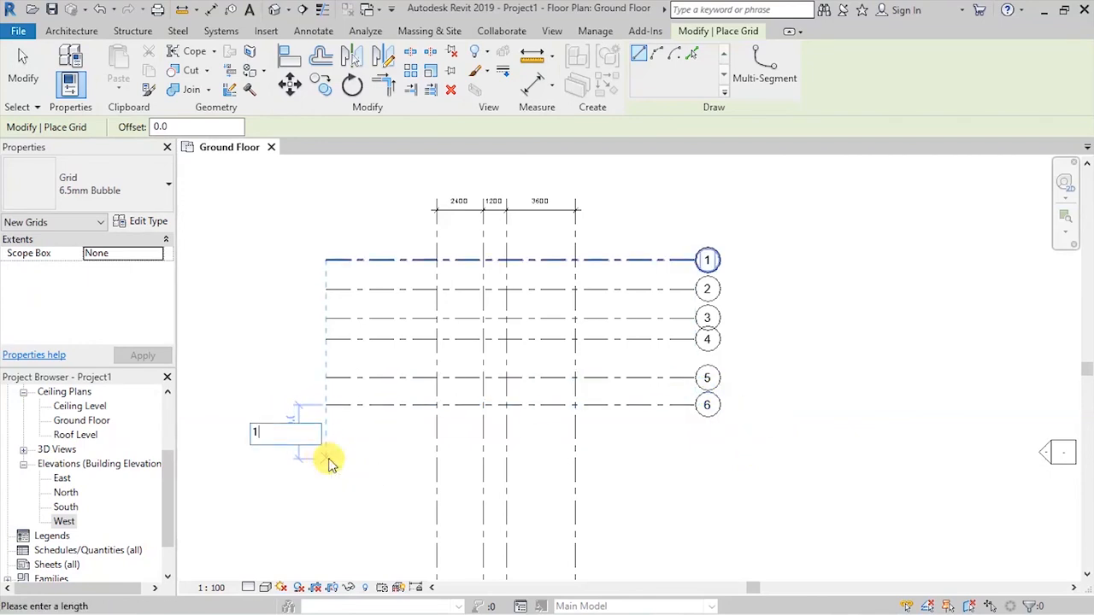
pyautogui.press('Return')
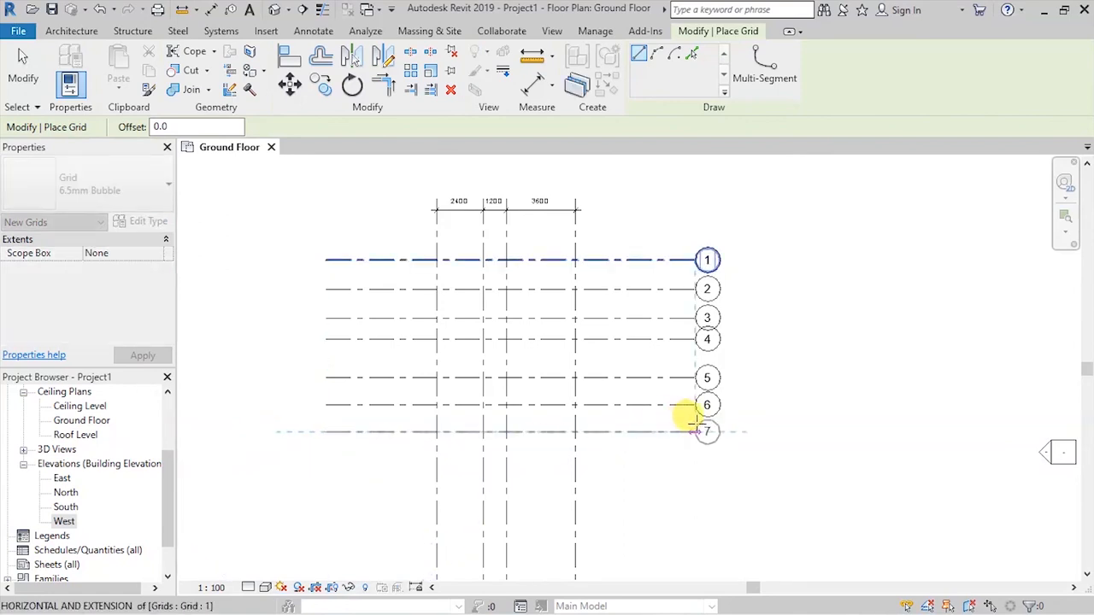
pyautogui.click(696, 431)
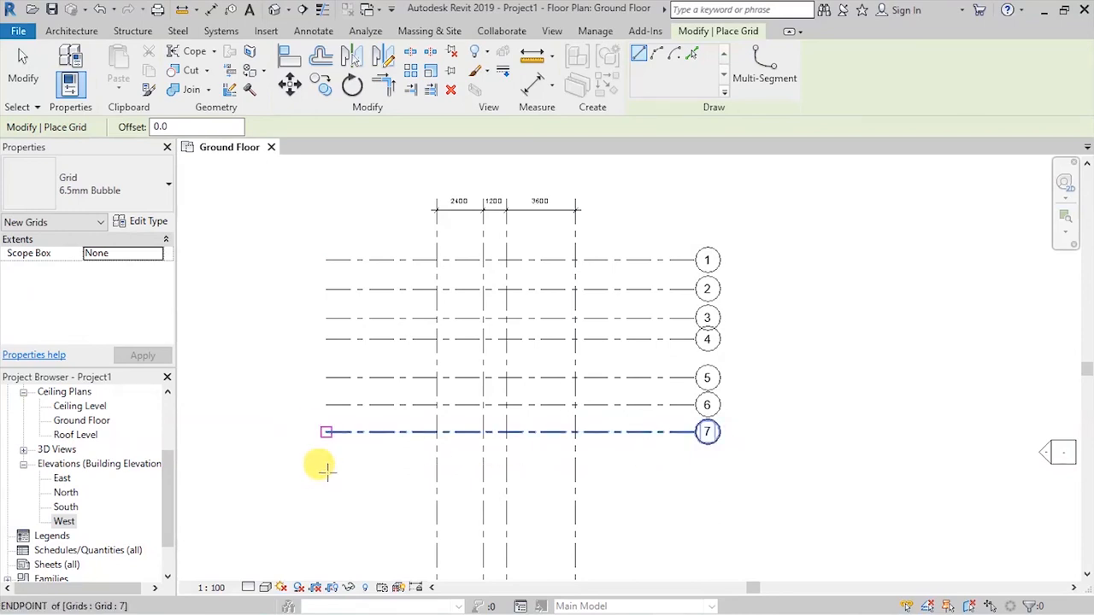
# Step: Draw a horizontal grid 1900 below grid 7, with both ends aligned to the grids above
pyautogui.write('1900')
pyautogui.press('Return')
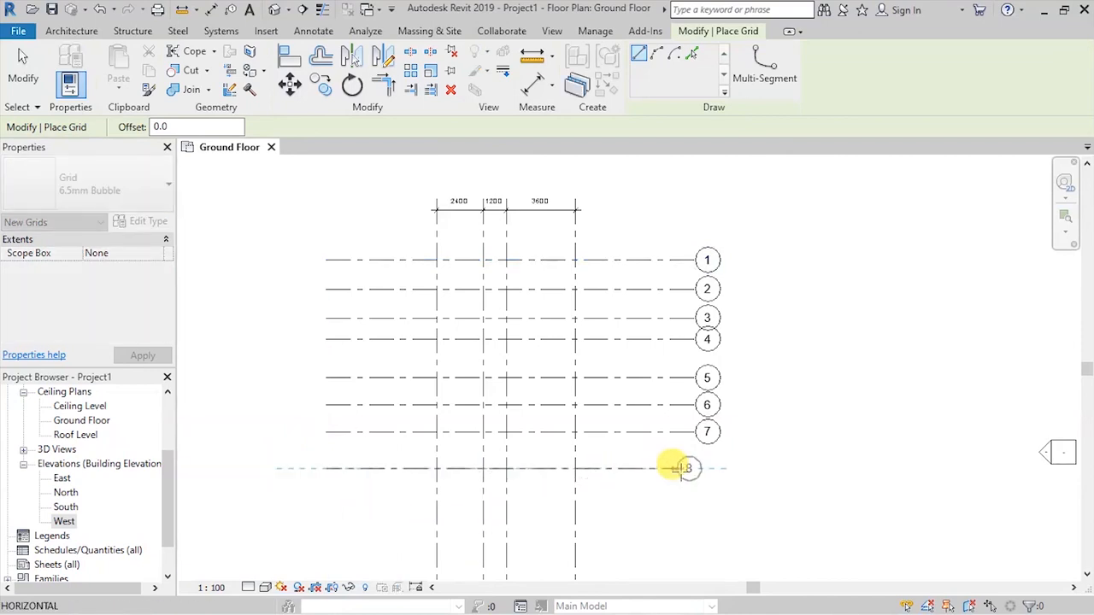
pyautogui.click(694, 467)
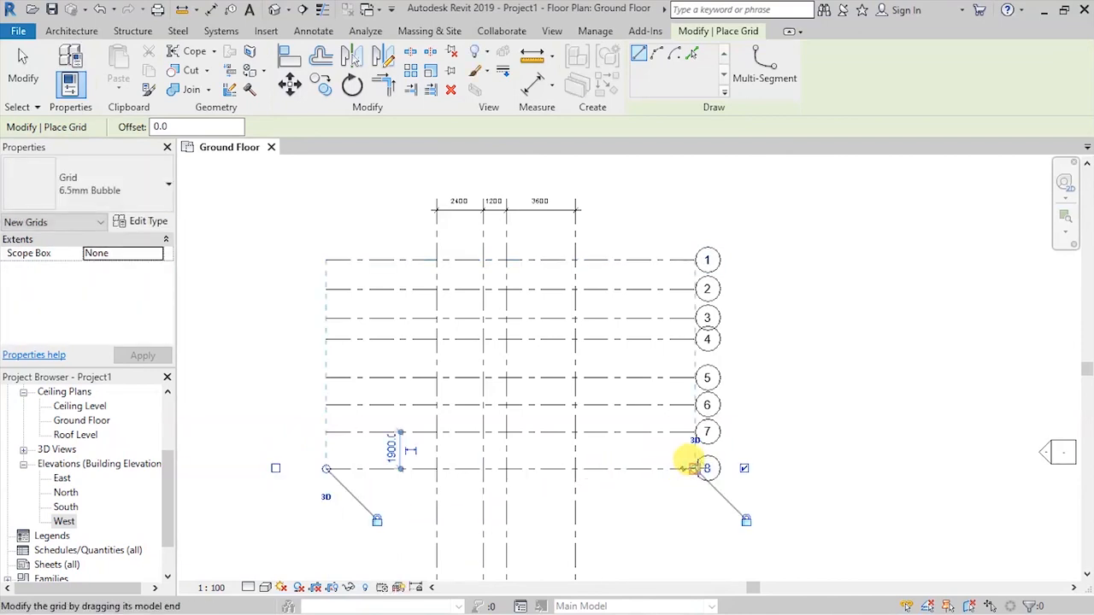
# Step: Draw a horizontal grid 1100 below grid 8, with both ends aligned to the ends of the other horizontal grids
pyautogui.scroll(-3, 397, 346)
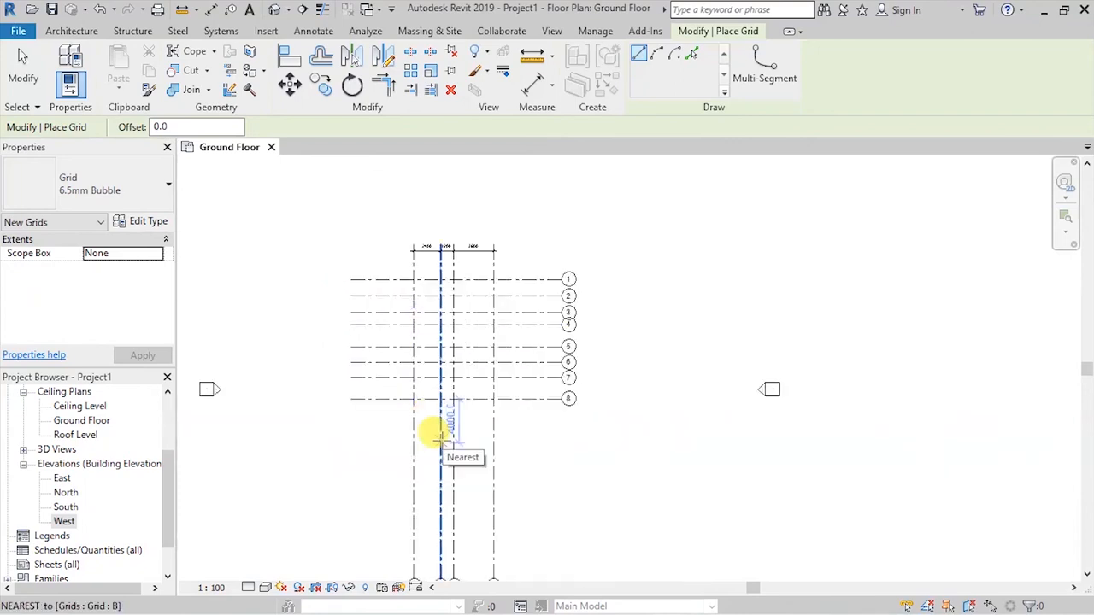
pyautogui.scroll(4, 355, 382)
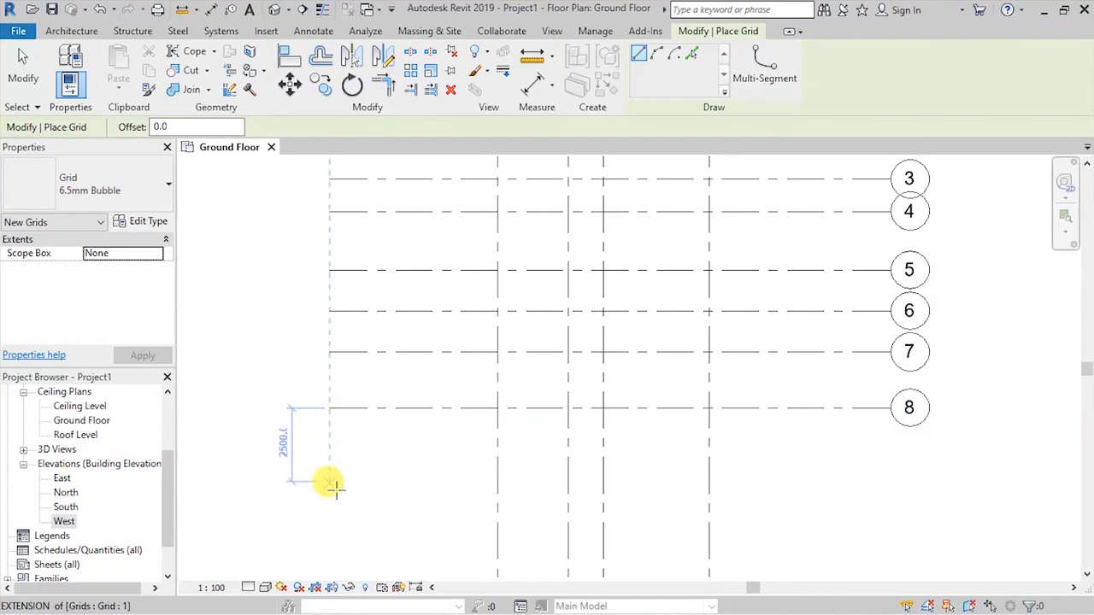
pyautogui.write('1100')
pyautogui.press('Return')
pyautogui.scroll(-2, 239, 350)
pyautogui.scroll(3, 585, 373)
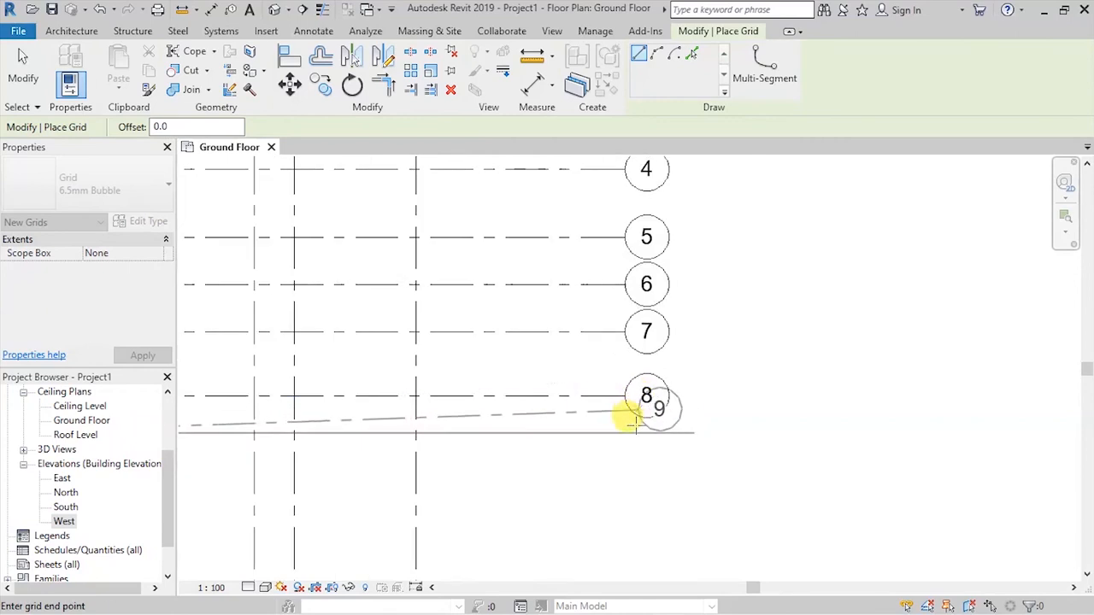
pyautogui.click(624, 431)
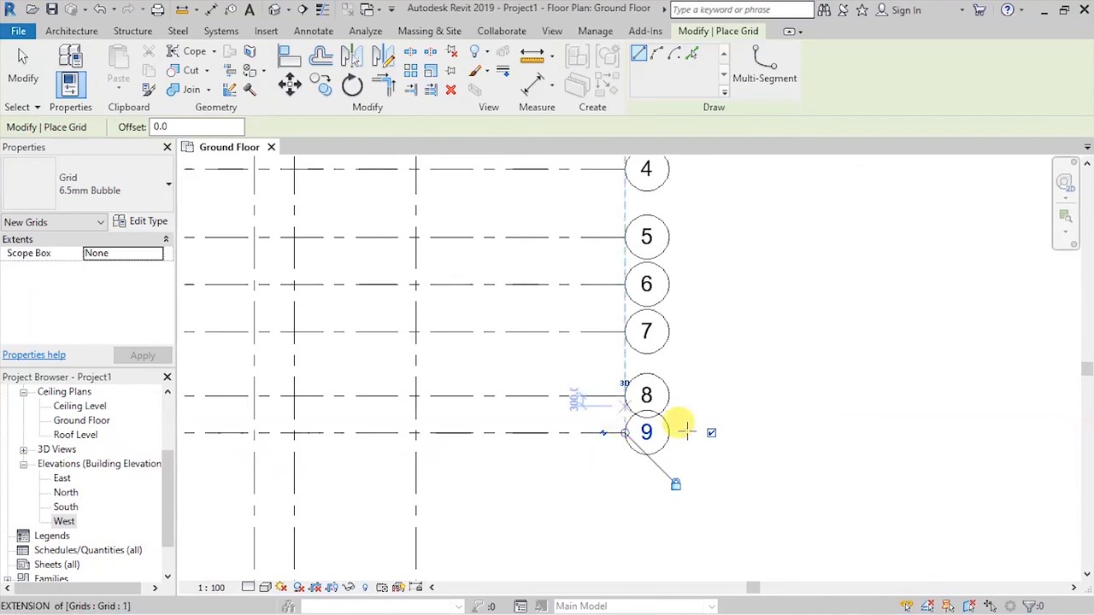
# Step: Draw a horizontal grid 600 below grid 9, aligned with the other horizontal grids, and finish placing grids
pyautogui.scroll(-2, 701, 444)
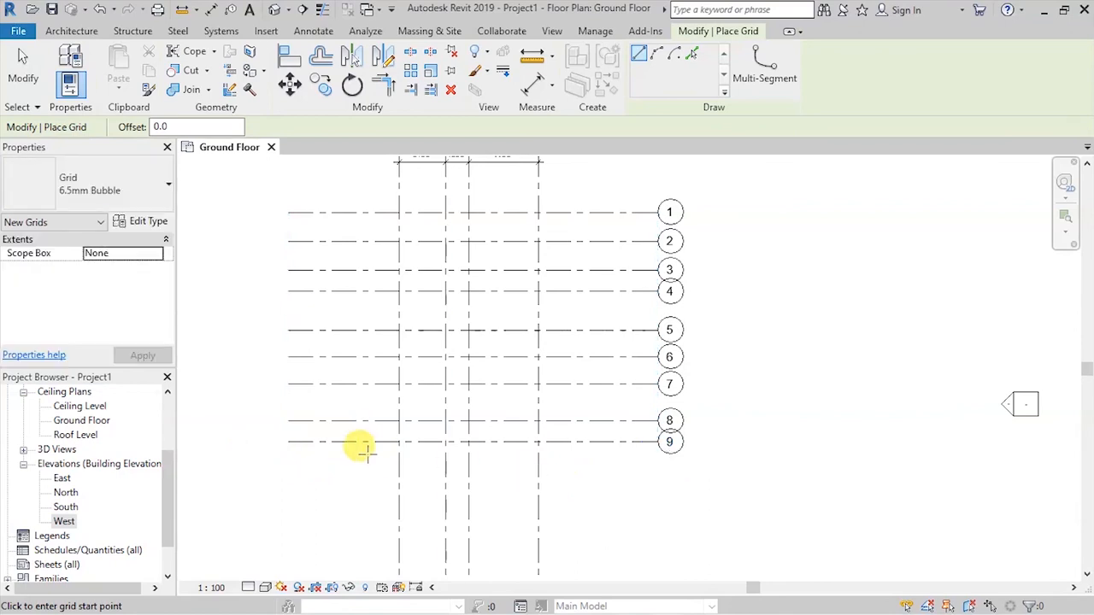
pyautogui.click(285, 480)
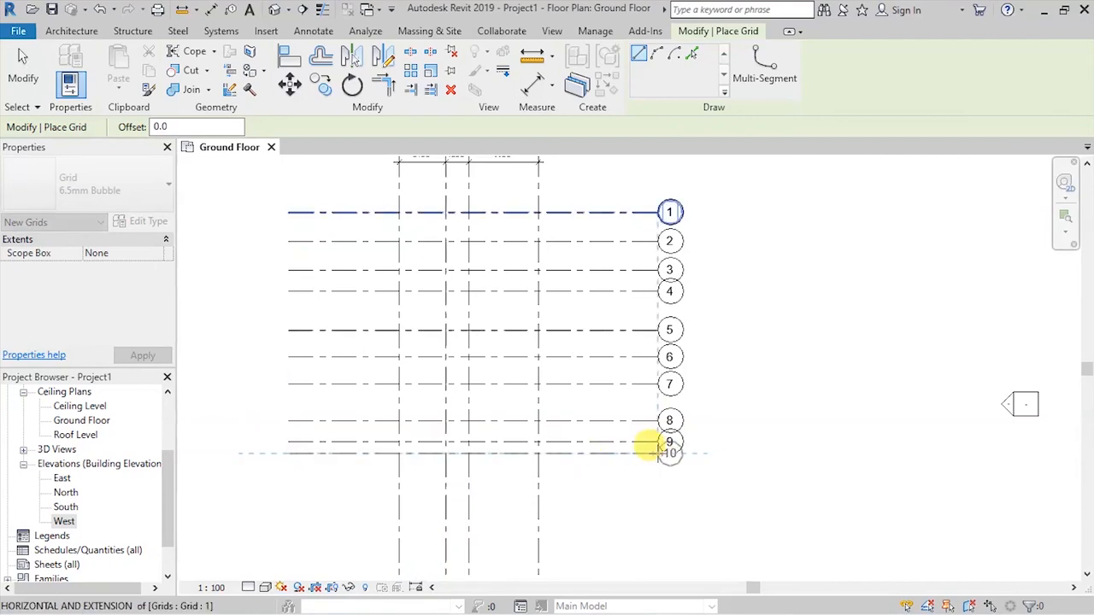
pyautogui.click(650, 447)
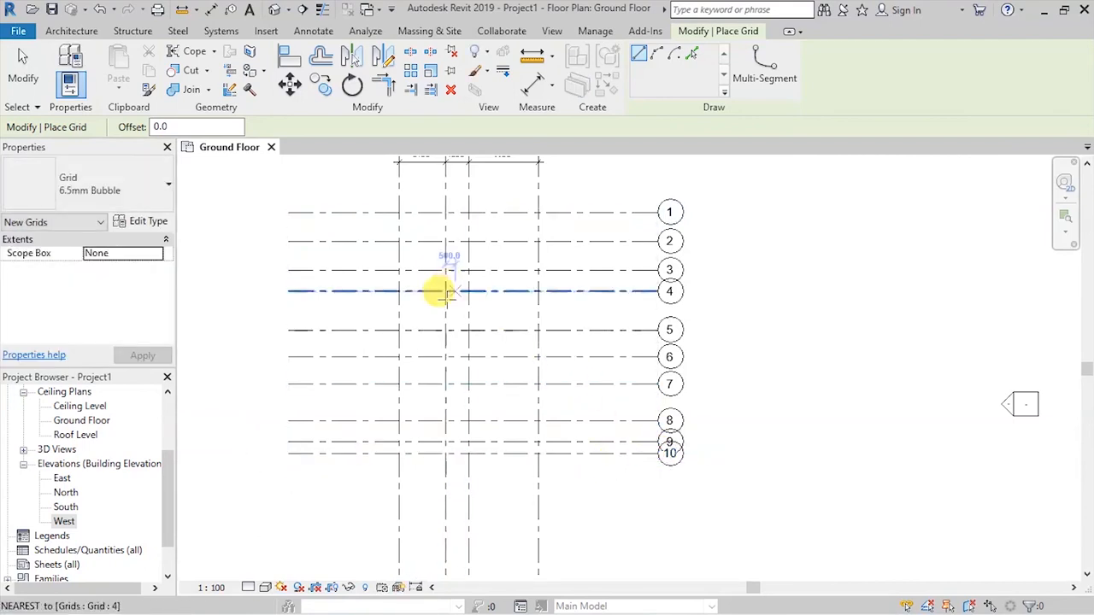
pyautogui.scroll(-3, 500, 285)
pyautogui.scroll(4, 399, 210)
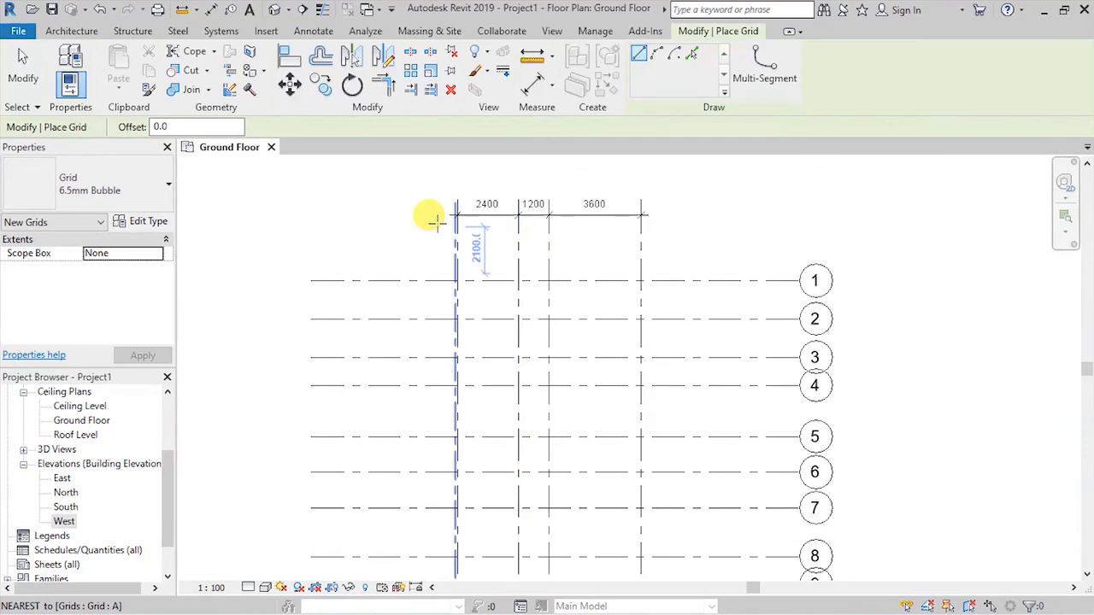
pyautogui.scroll(-4, 436, 220)
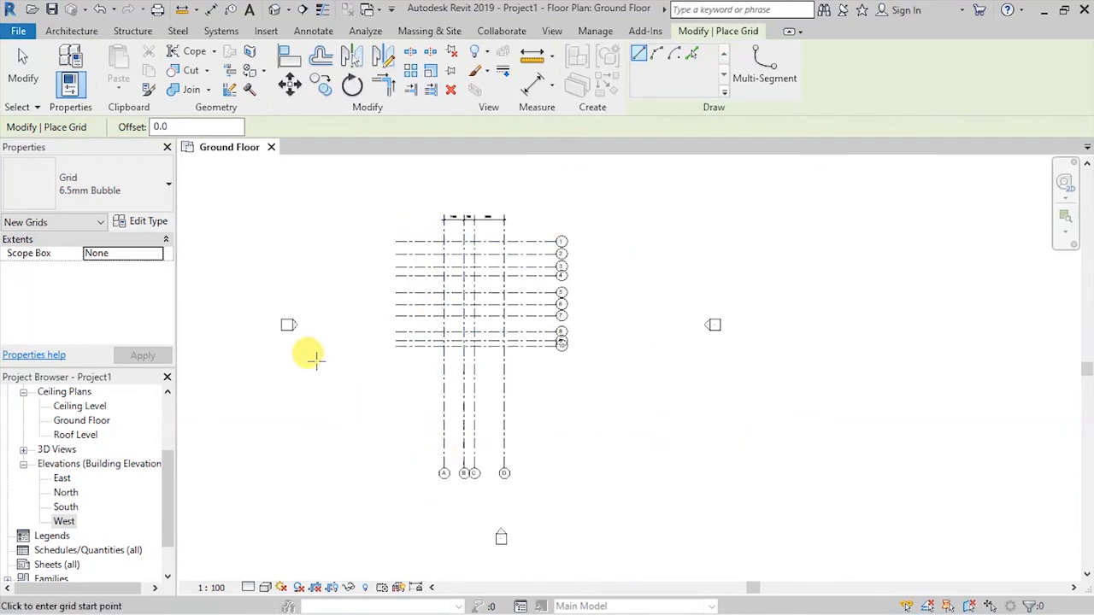
pyautogui.press('Escape')
# Step: Shorten vertical grids A to D together by moving their bubble ends up closer to grid 10, and deselect
pyautogui.click(464, 439)
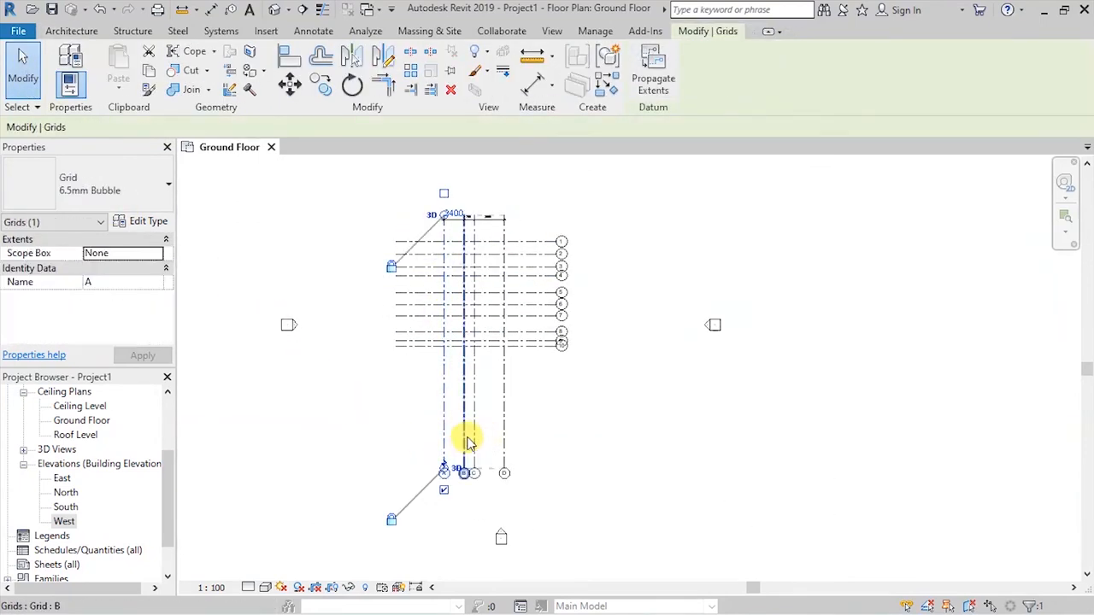
pyautogui.scroll(4, 449, 471)
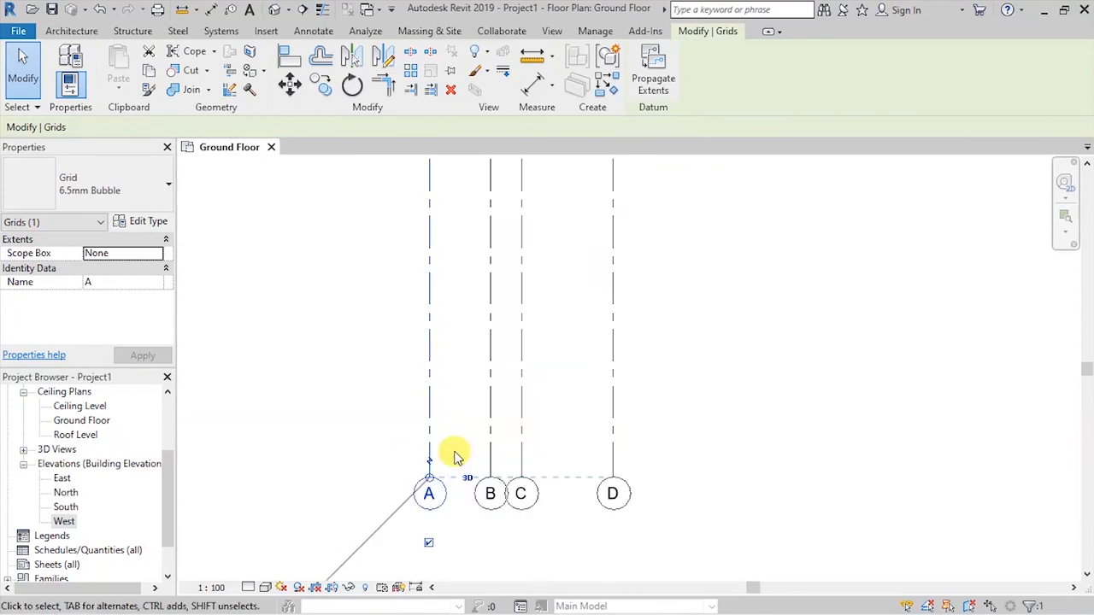
pyautogui.scroll(-2, 442, 495)
pyautogui.moveTo(436, 491); pyautogui.dragTo(427, 354)
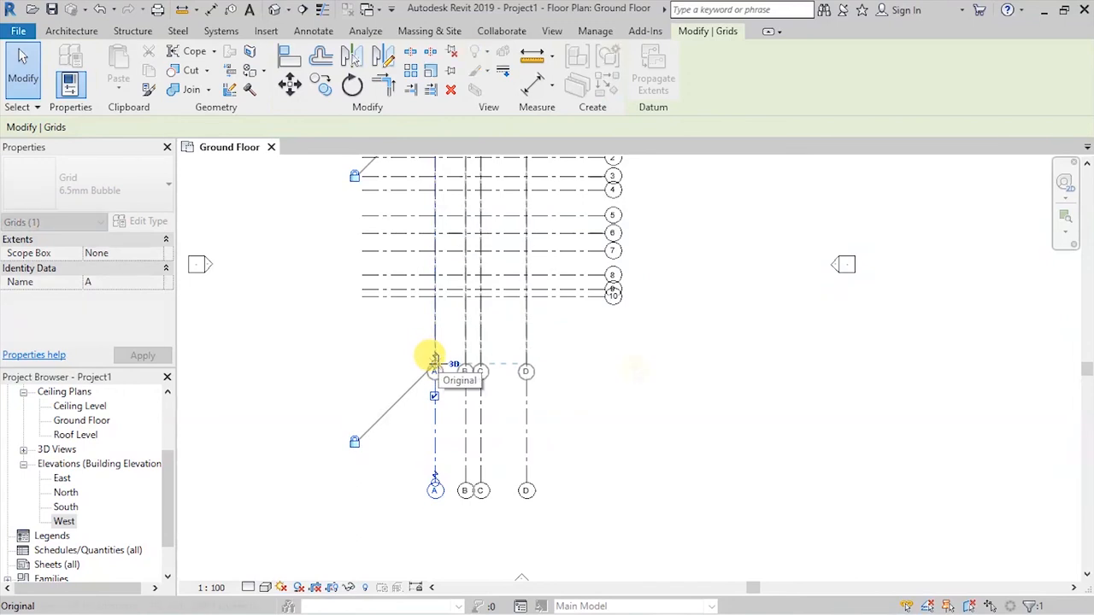
pyautogui.click(629, 366)
# Step: Place a continuous aligned dimension string across horizontal grids 1 to 10, near the ends without bubbles
pyautogui.scroll(-3, 518, 379)
pyautogui.scroll(5, 537, 371)
pyautogui.scroll(2, 353, 378)
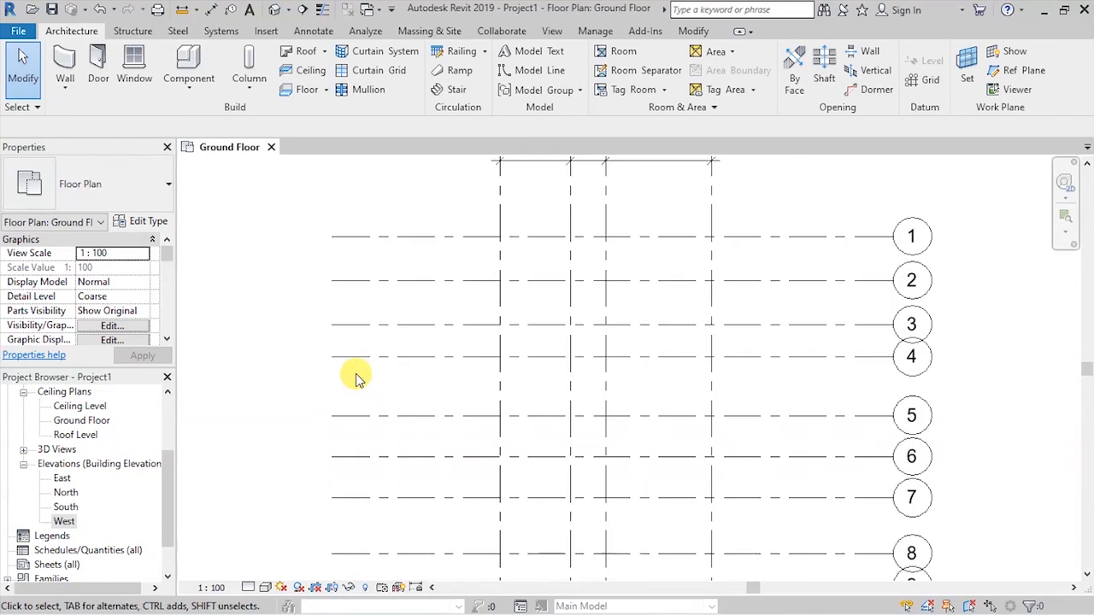
pyautogui.scroll(-2, 350, 300)
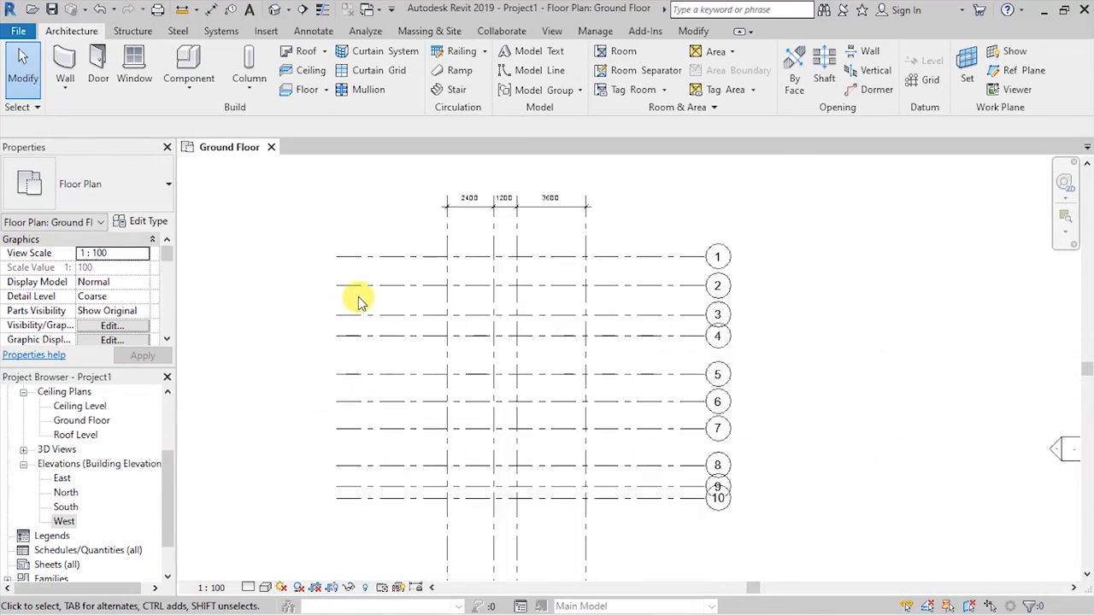
pyautogui.scroll(1, 362, 306)
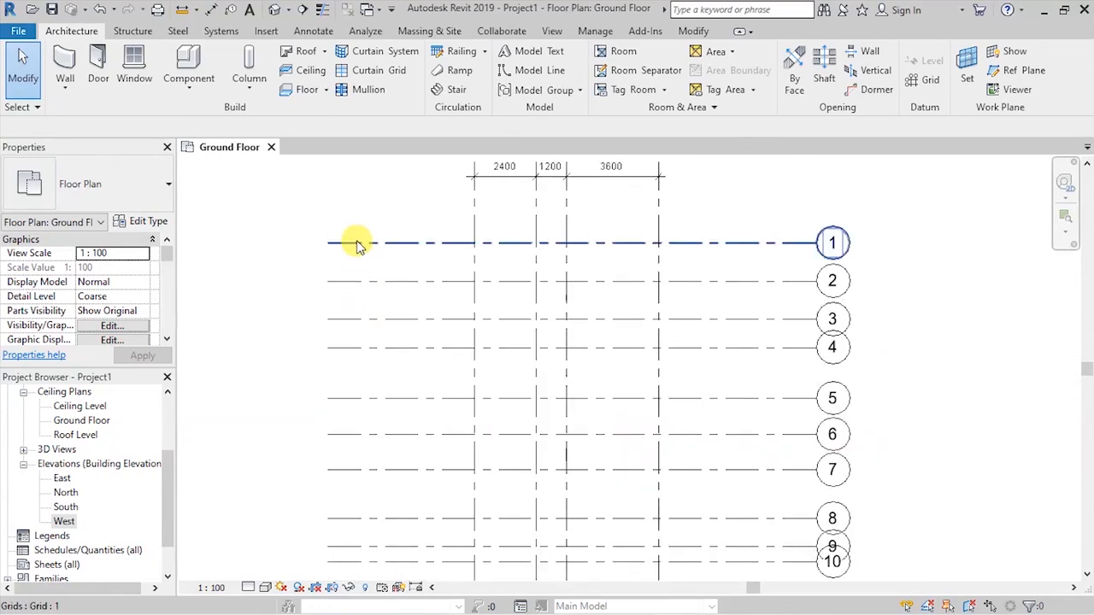
pyautogui.click(313, 31)
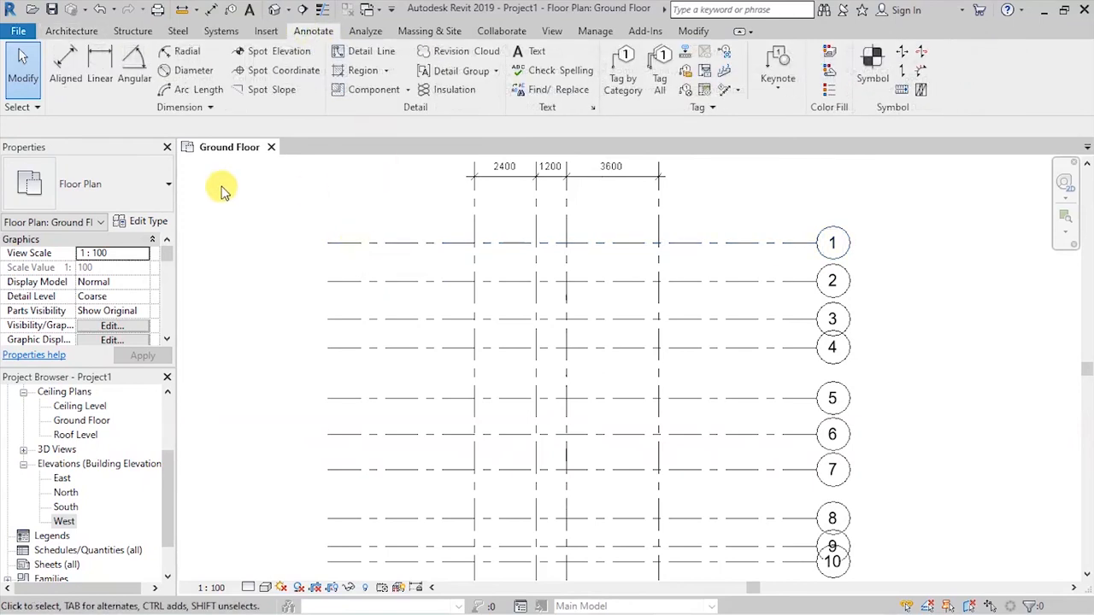
pyautogui.click(60, 63)
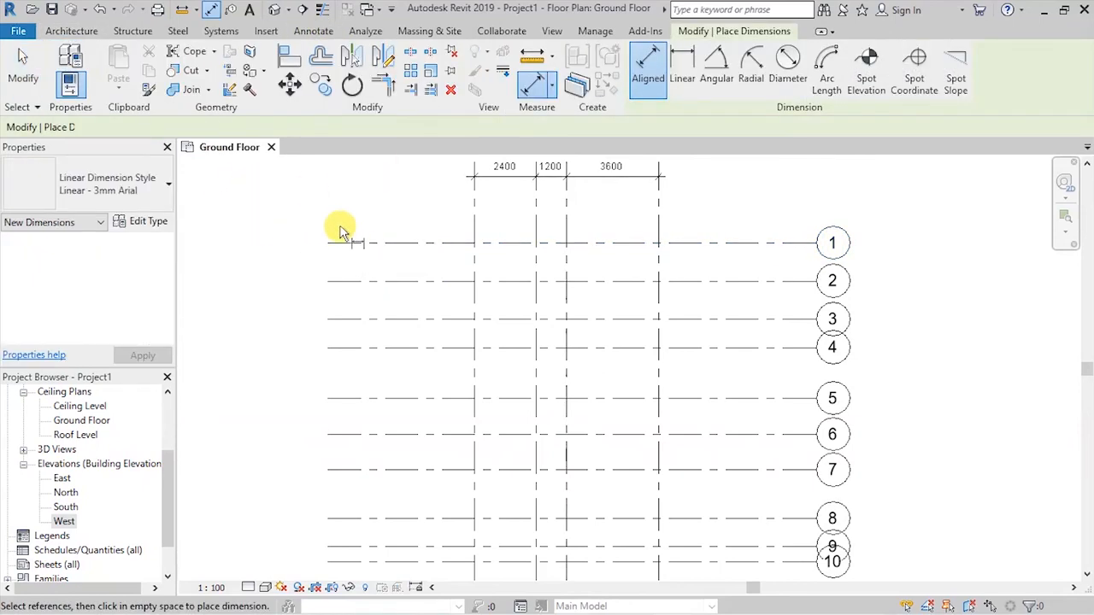
pyautogui.scroll(-1, 359, 203)
pyautogui.scroll(-1, 360, 198)
pyautogui.scroll(2, 363, 248)
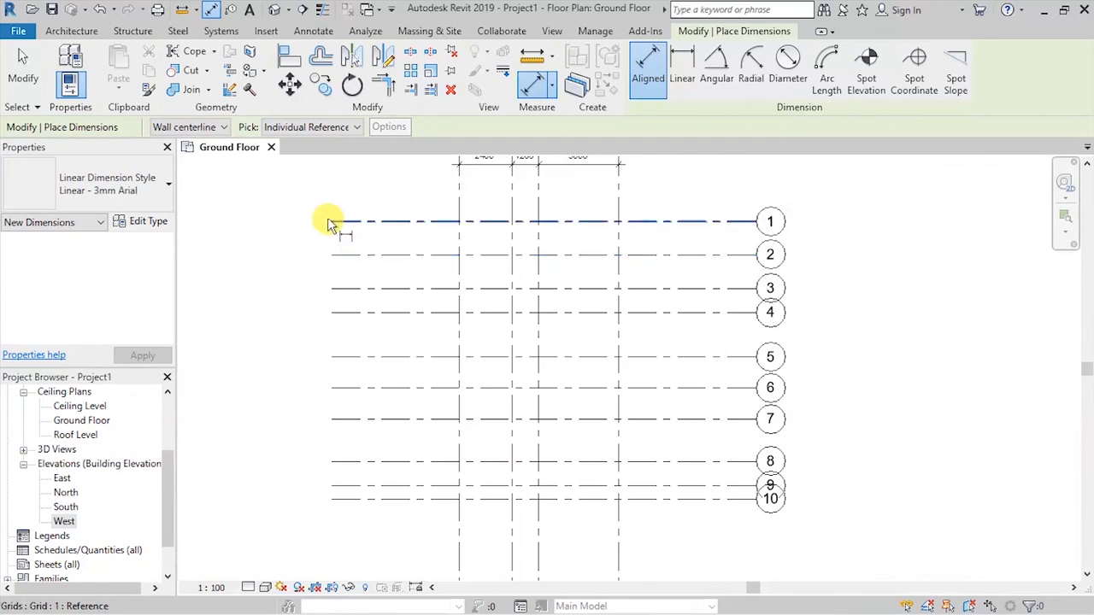
pyautogui.click(330, 223)
pyautogui.click(333, 256)
pyautogui.click(334, 288)
pyautogui.click(335, 312)
pyautogui.click(334, 356)
pyautogui.click(340, 388)
pyautogui.click(347, 420)
pyautogui.click(347, 462)
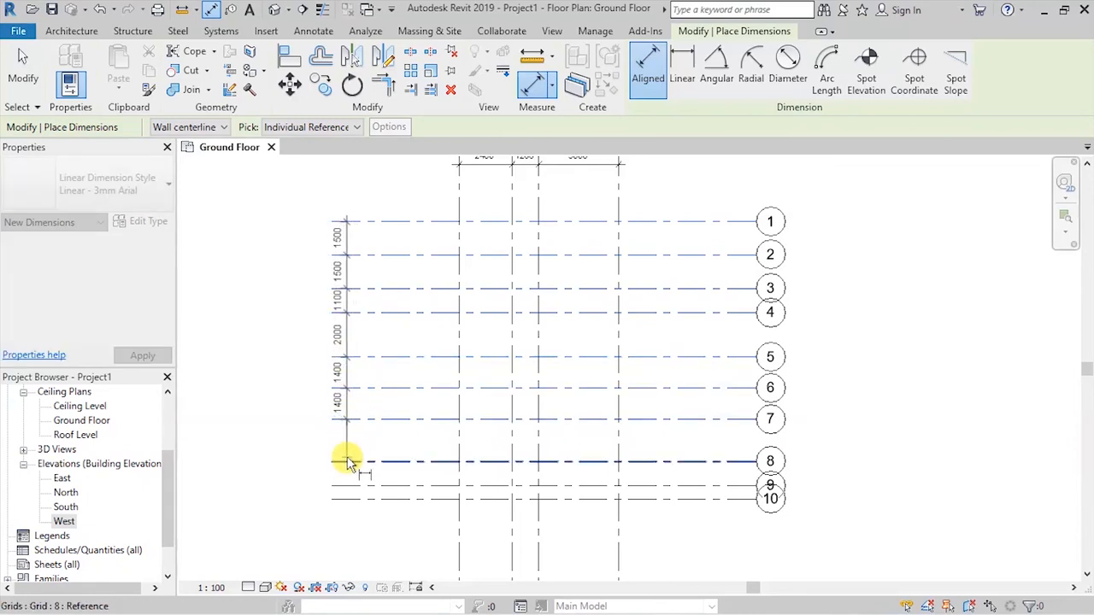
pyautogui.click(348, 461)
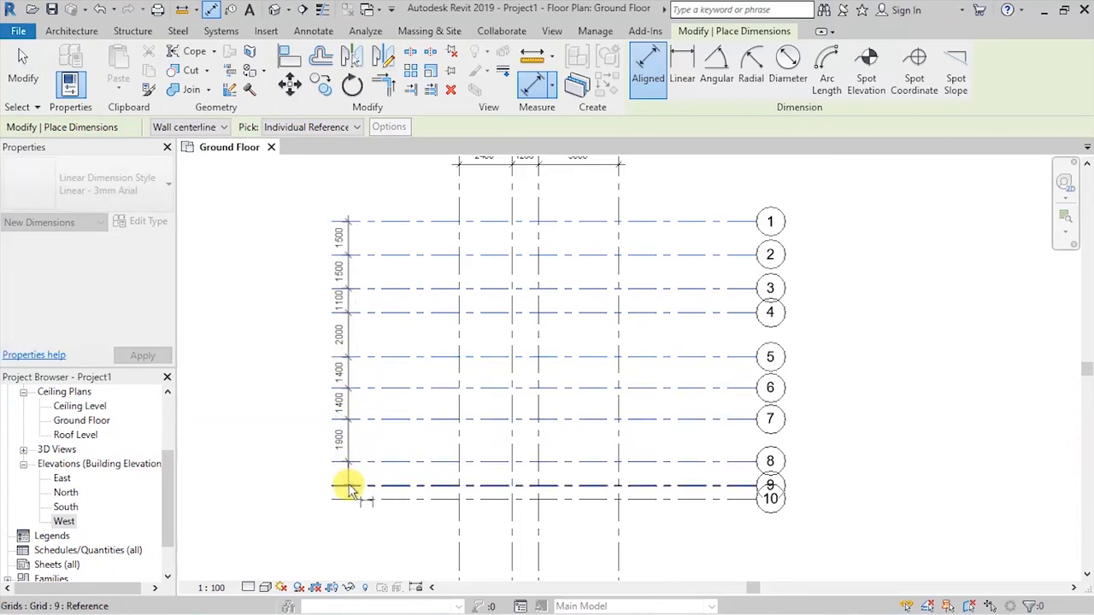
pyautogui.click(349, 487)
pyautogui.click(349, 500)
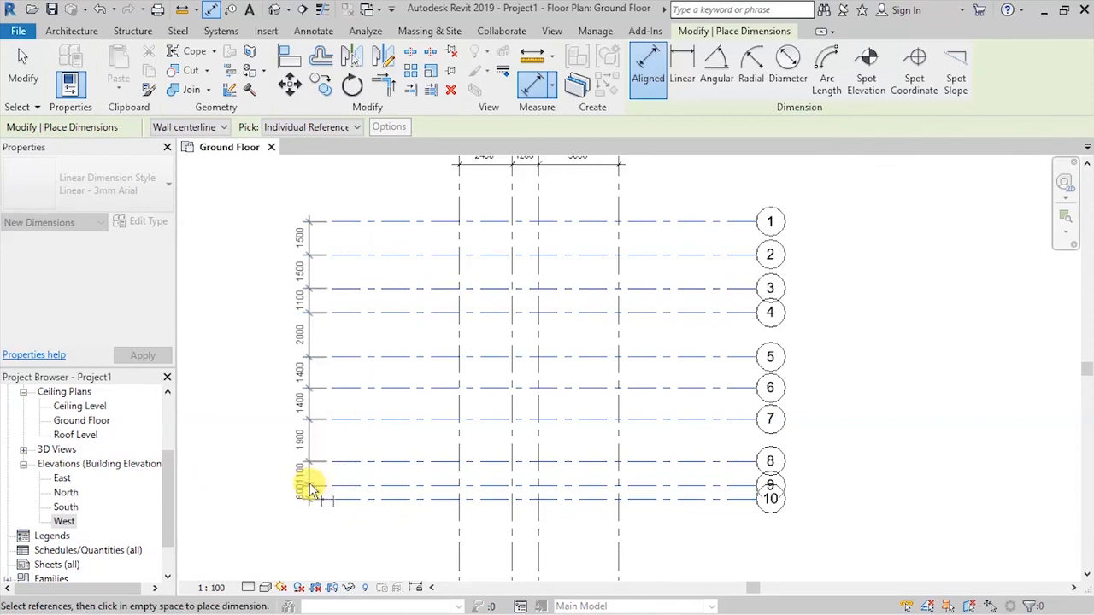
pyautogui.click(345, 445)
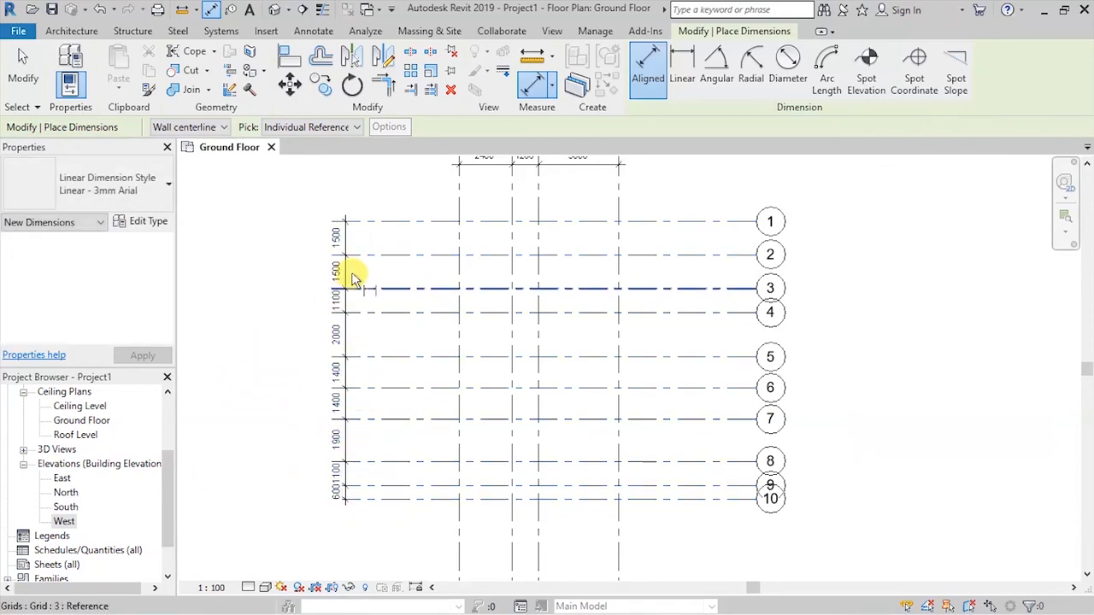
pyautogui.scroll(3, 345, 247)
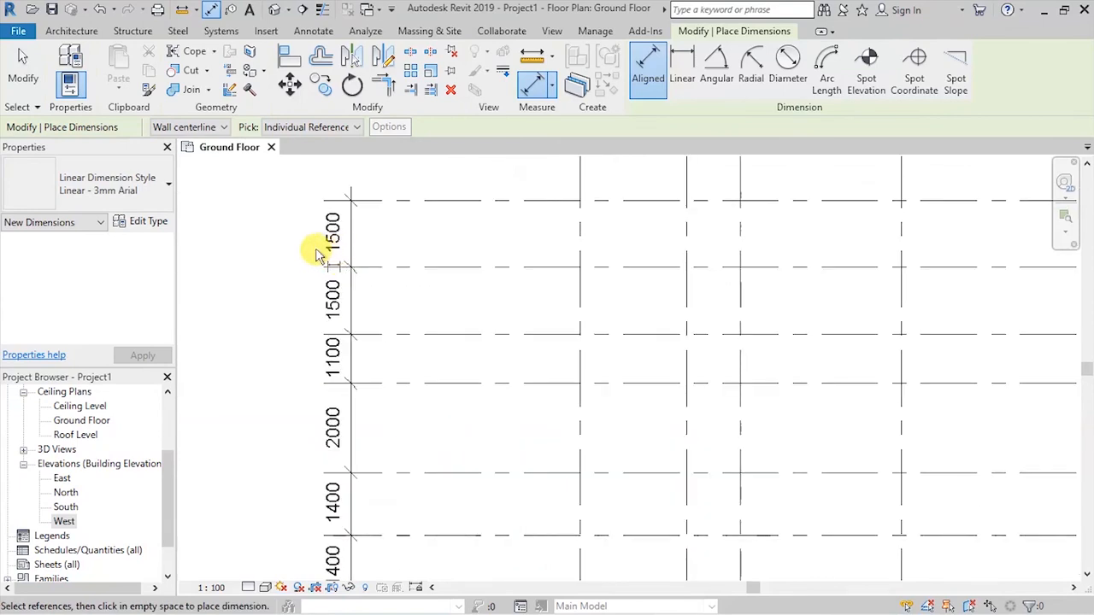
pyautogui.scroll(-3, 302, 249)
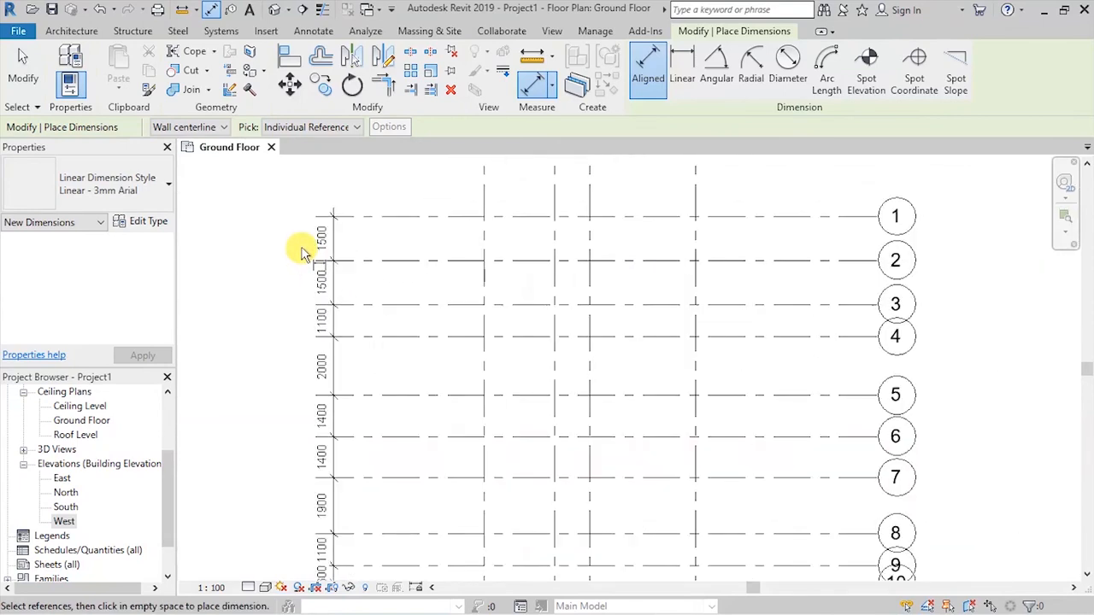
pyautogui.scroll(1, 376, 469)
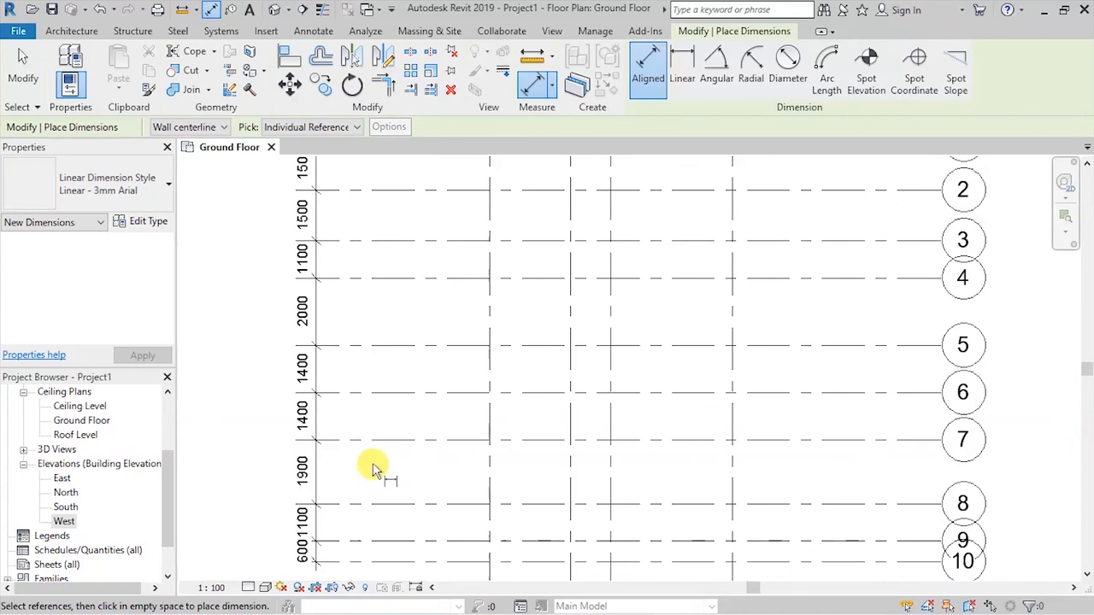
# Step: Review the spacing dimensions along horizontal grids 1 to 10 and across vertical grids A to D in the ground floor plan
pyautogui.scroll(-2, 518, 471)
pyautogui.scroll(4, 386, 276)
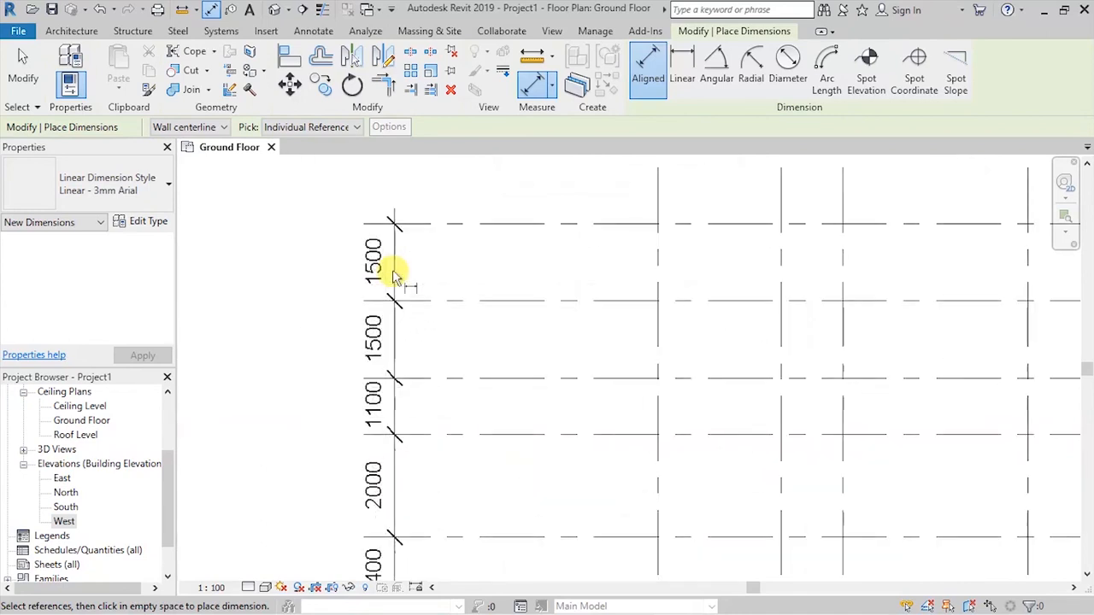
pyautogui.scroll(-3, 334, 295)
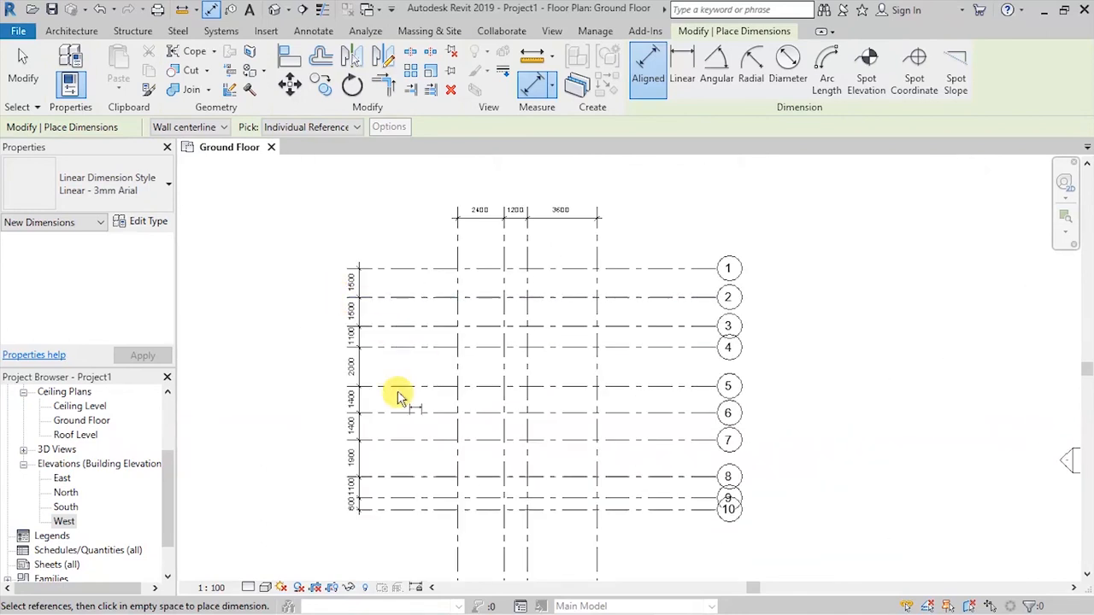
pyautogui.scroll(3, 413, 427)
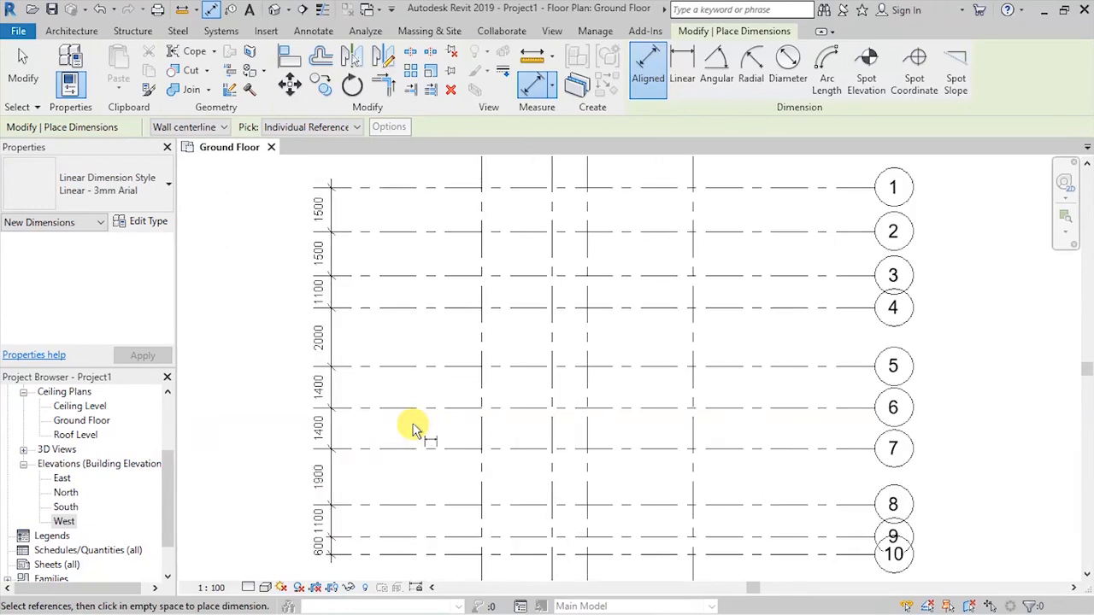
pyautogui.scroll(-3, 414, 428)
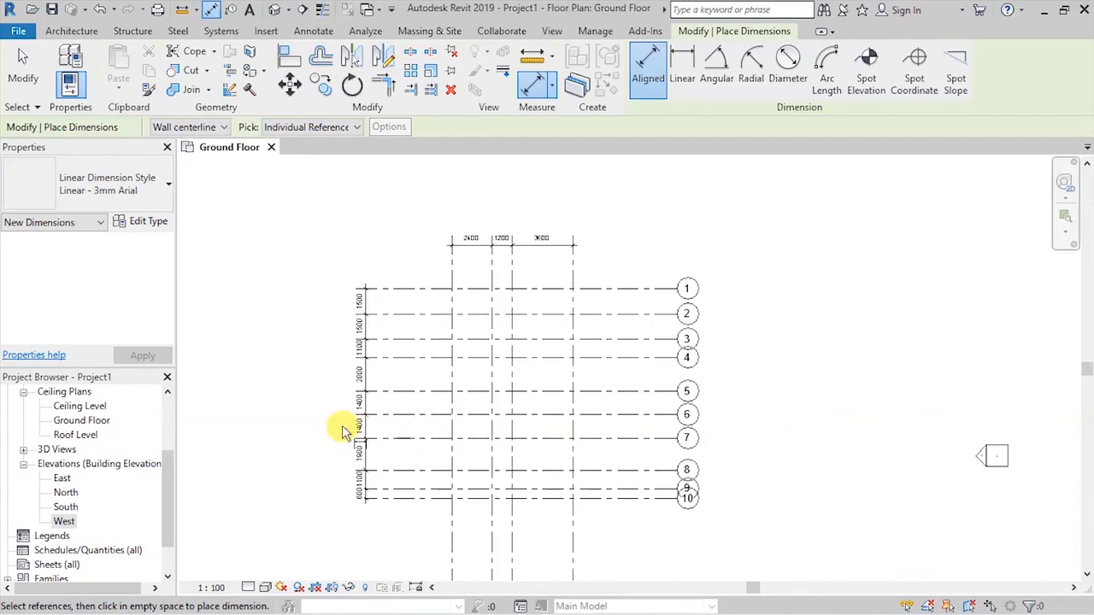
pyautogui.scroll(1, 346, 423)
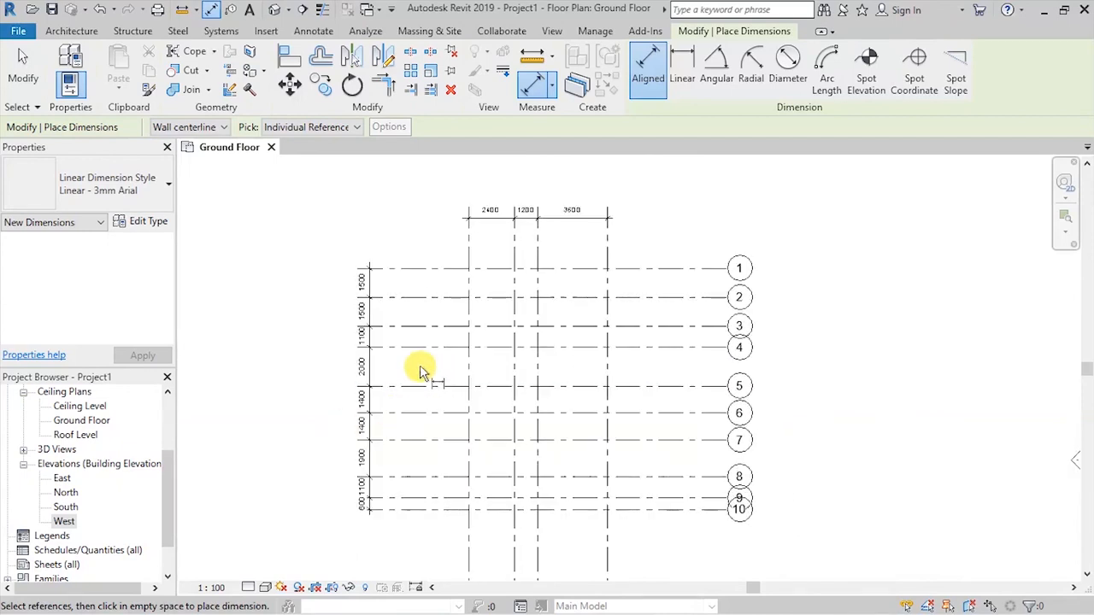
pyautogui.scroll(3, 420, 365)
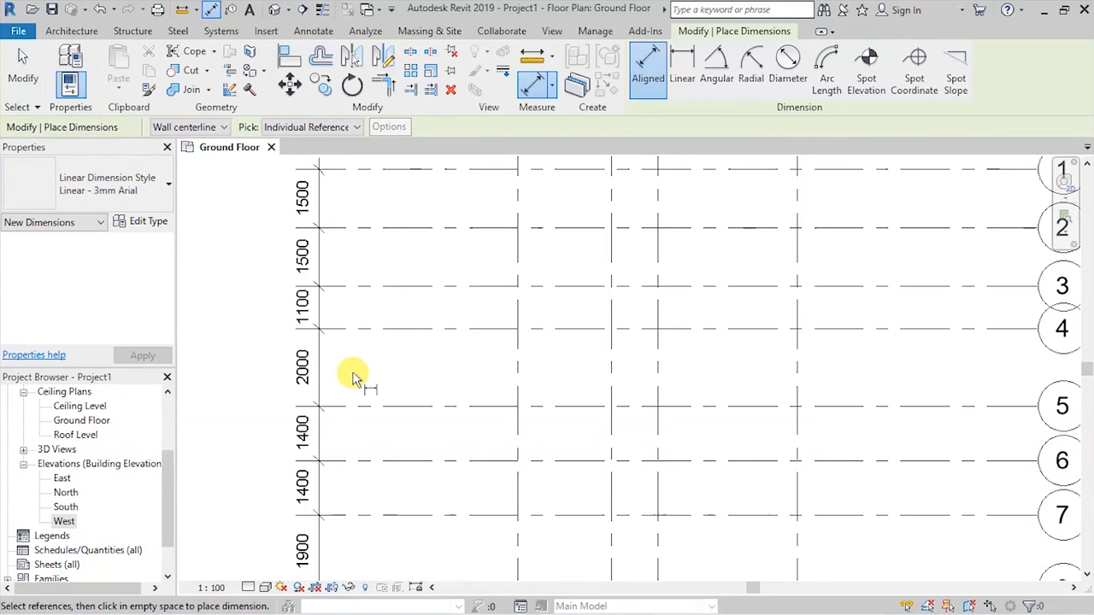
pyautogui.scroll(-2, 357, 373)
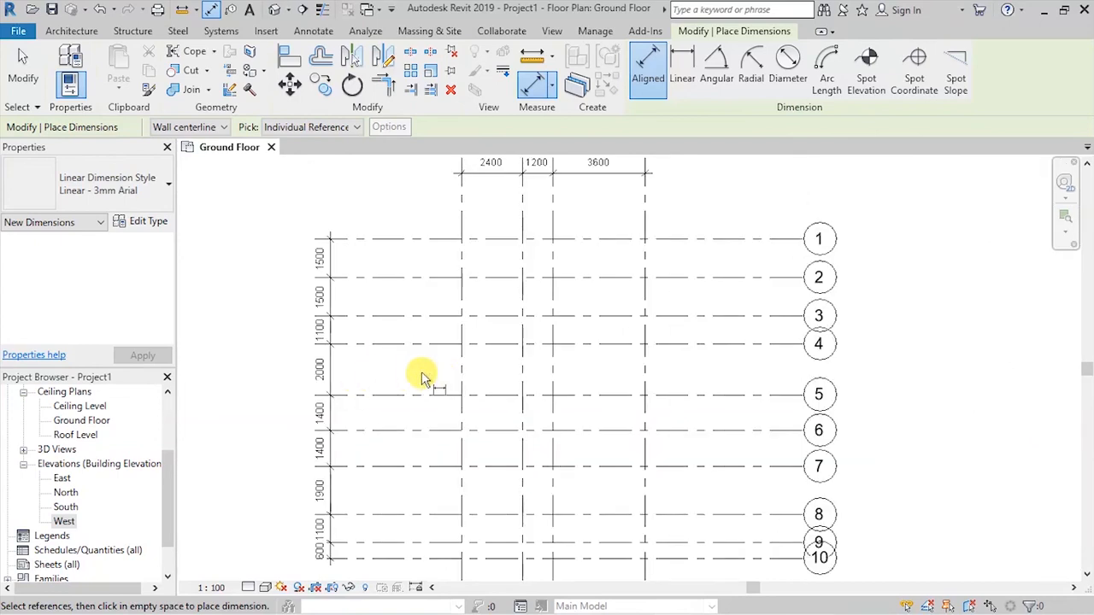